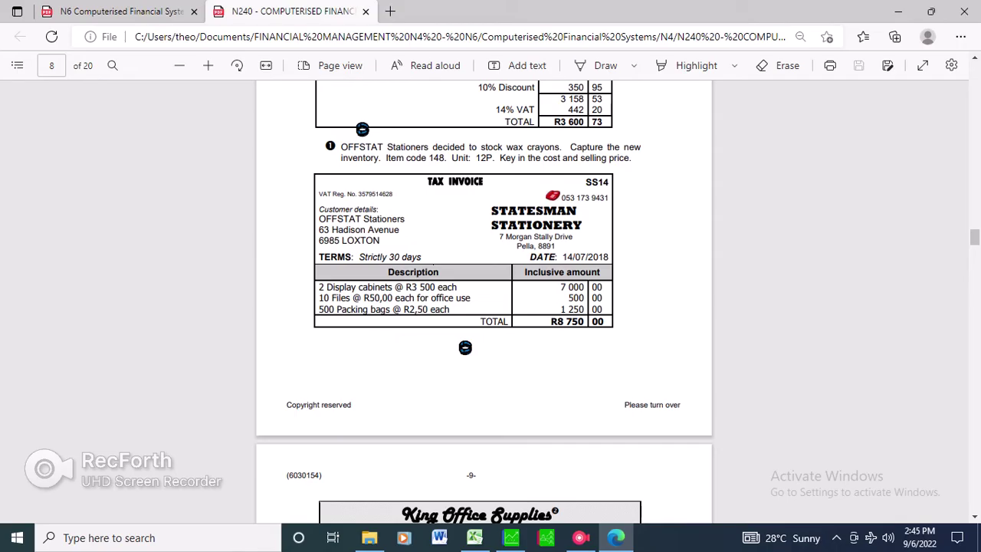
# Switch to Sage Pastel Partner and open the OFFSTAT 2021 company, entering the account password
pyautogui.hotkey('alt', 'Tab')
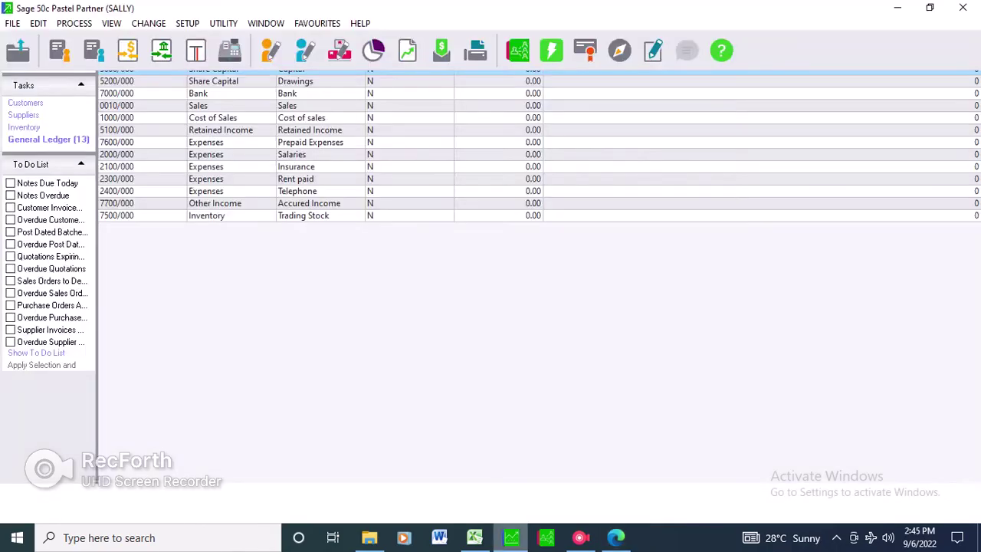
pyautogui.hotkey('alt', 'f')
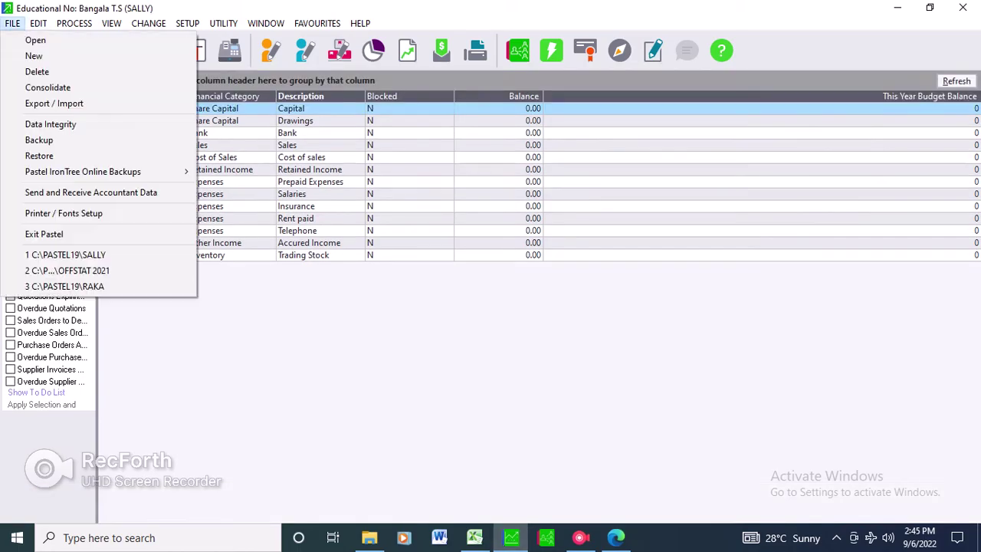
pyautogui.press('1')
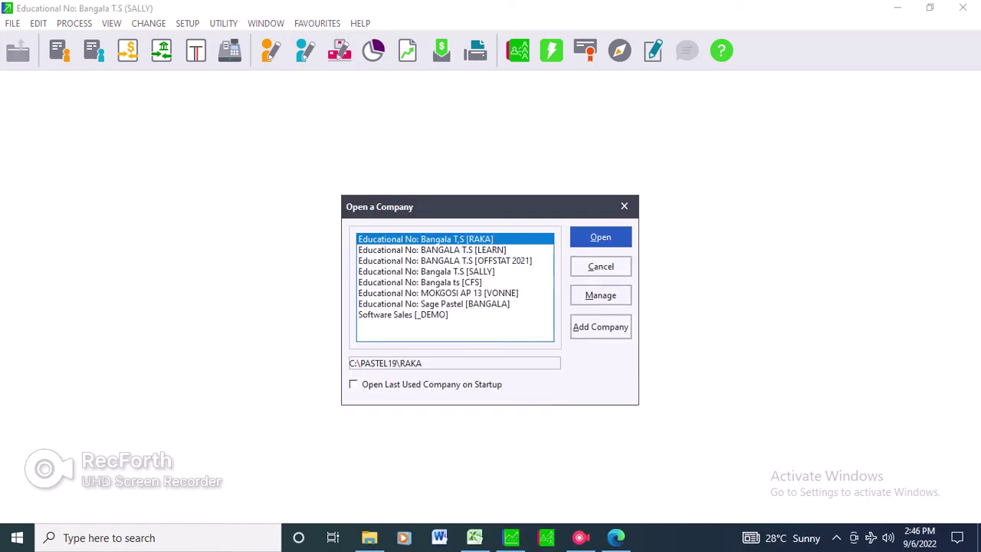
pyautogui.click(444, 260)
pyautogui.press('Return')
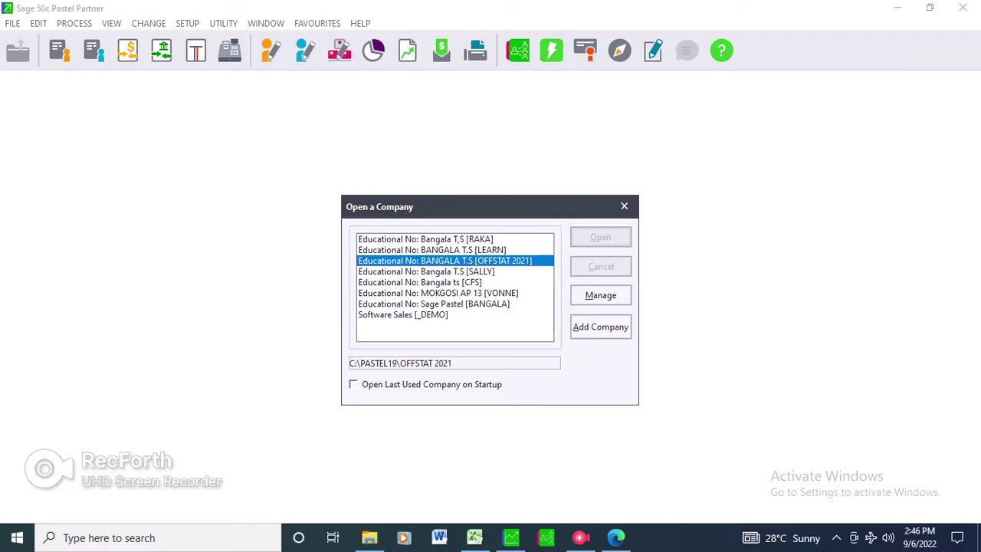
pyautogui.write('•')
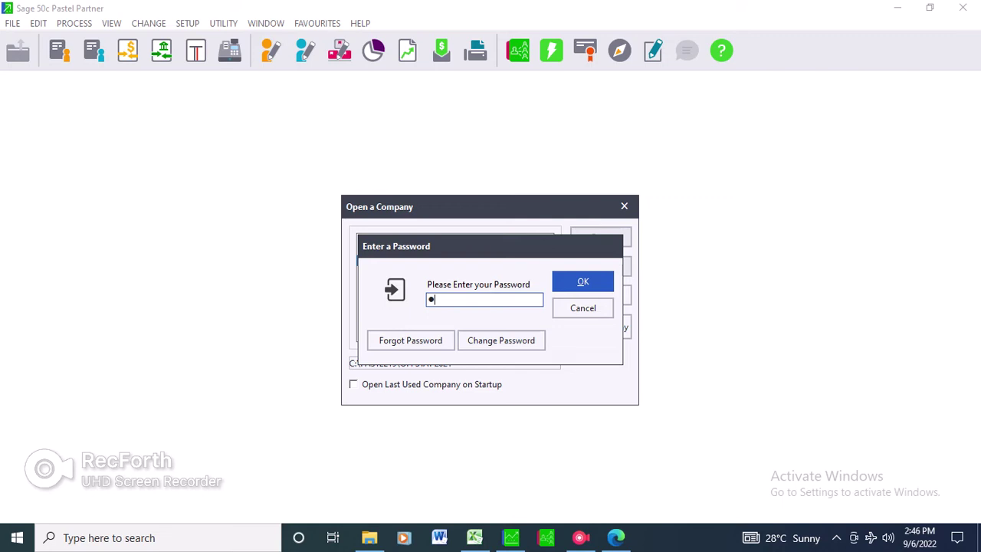
pyautogui.write('••••••')
pyautogui.press('Return')
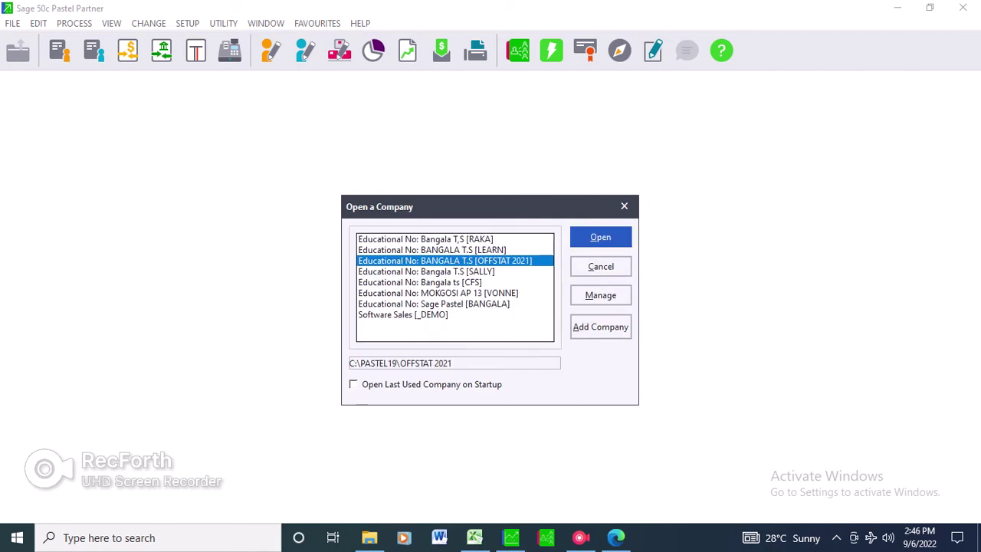
pyautogui.press('alt')
pyautogui.press('Return')
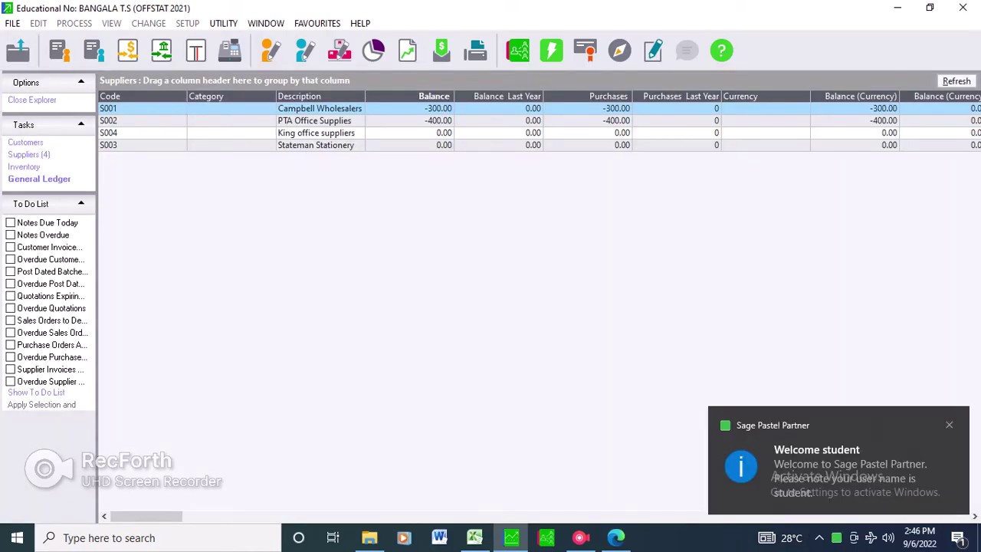
# View the suppliers list, and open journal processing with 07 - Supplier's Journal as the entry type
pyautogui.click(33, 154)
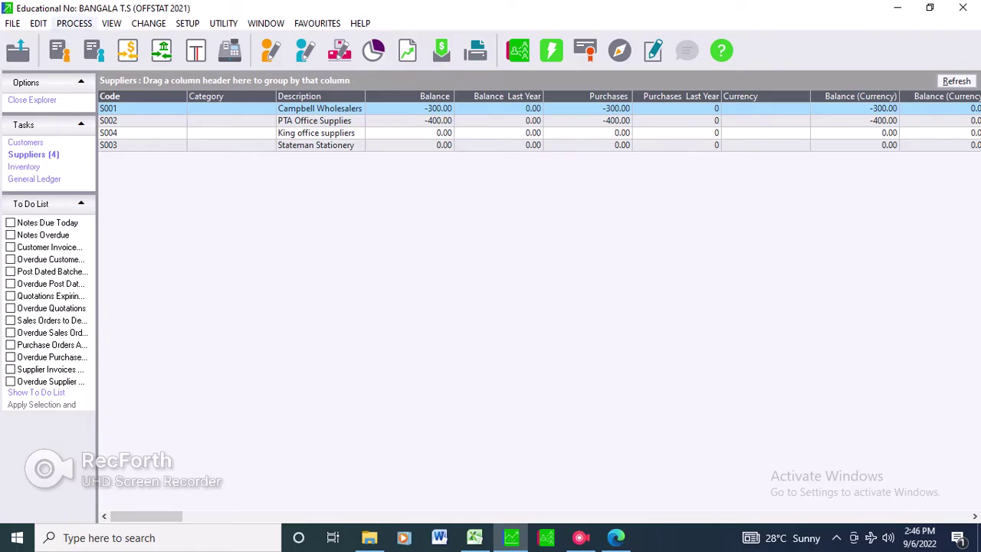
pyautogui.click(74, 23)
pyautogui.press('Return')
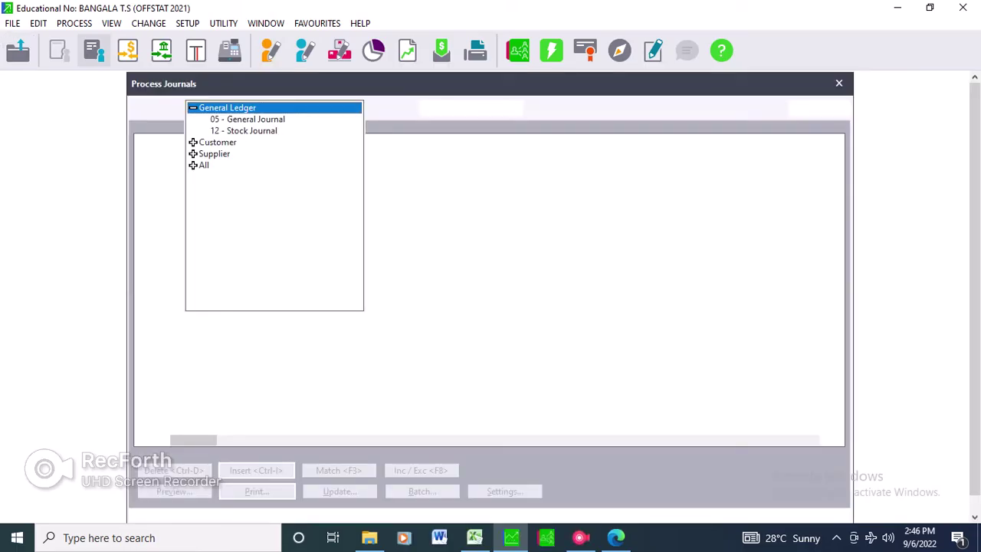
pyautogui.click(214, 153)
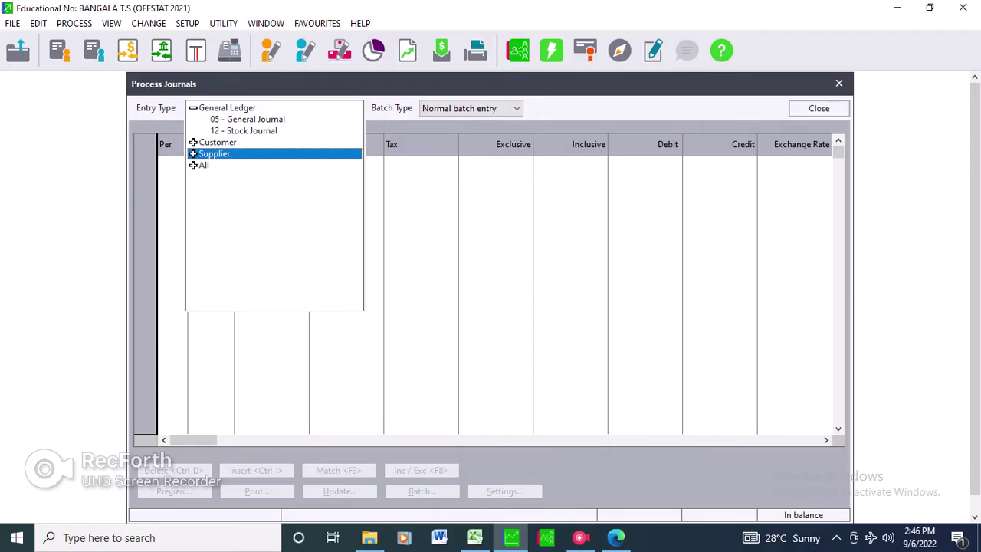
pyautogui.press('Right')
pyautogui.click(251, 164)
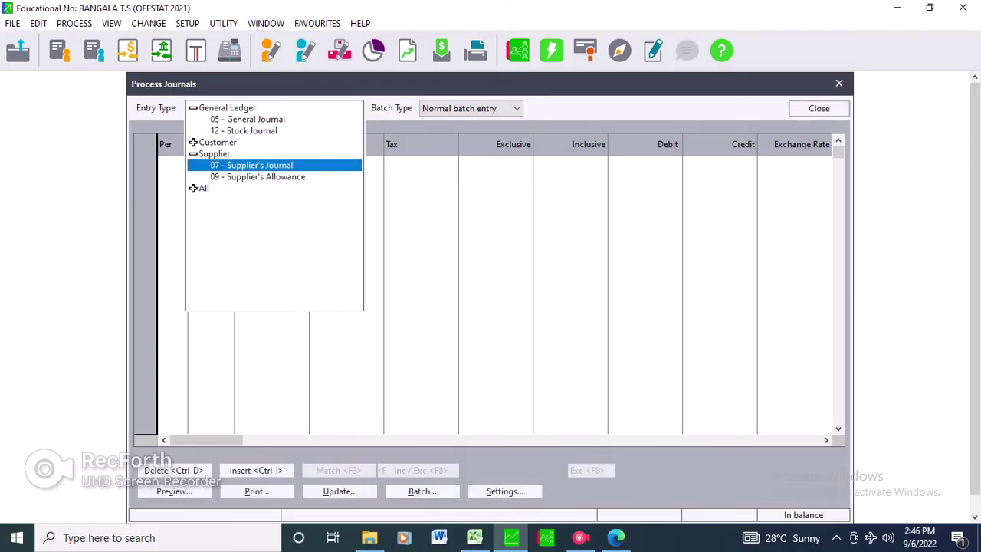
pyautogui.press('Return')
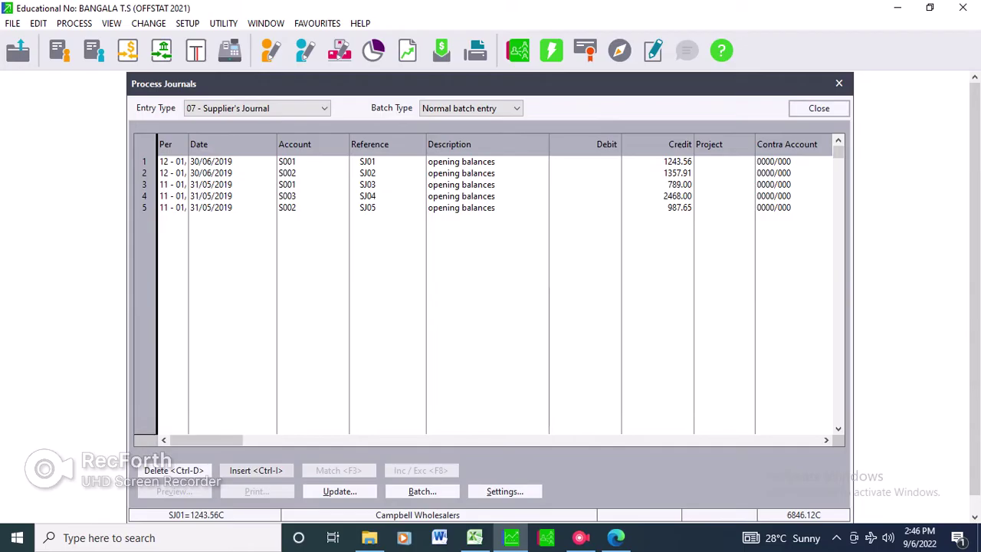
pyautogui.hotkey('ctrl', 'i')
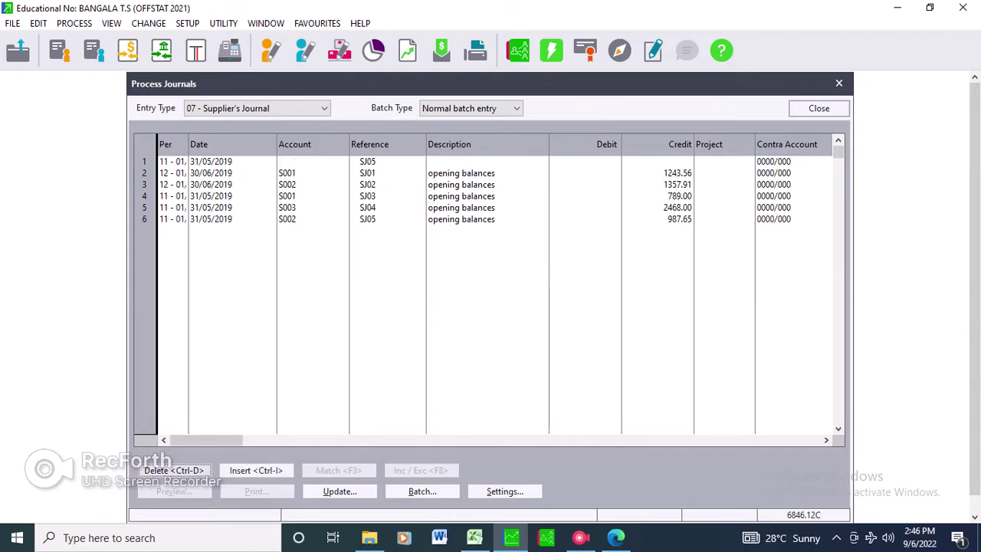
pyautogui.hotkey('ctrl', 'd')
pyautogui.press('Escape')
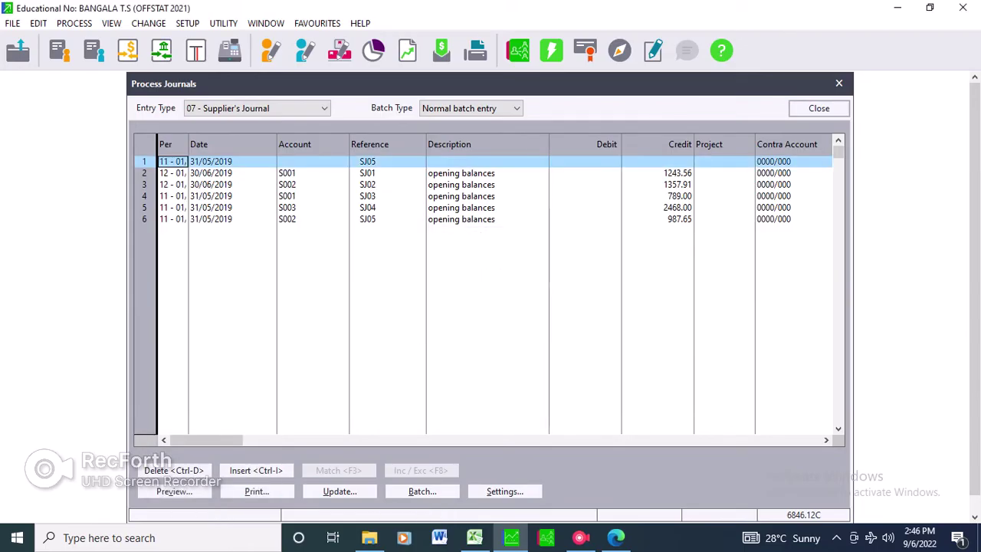
pyautogui.hotkey('ctrl', 'd')
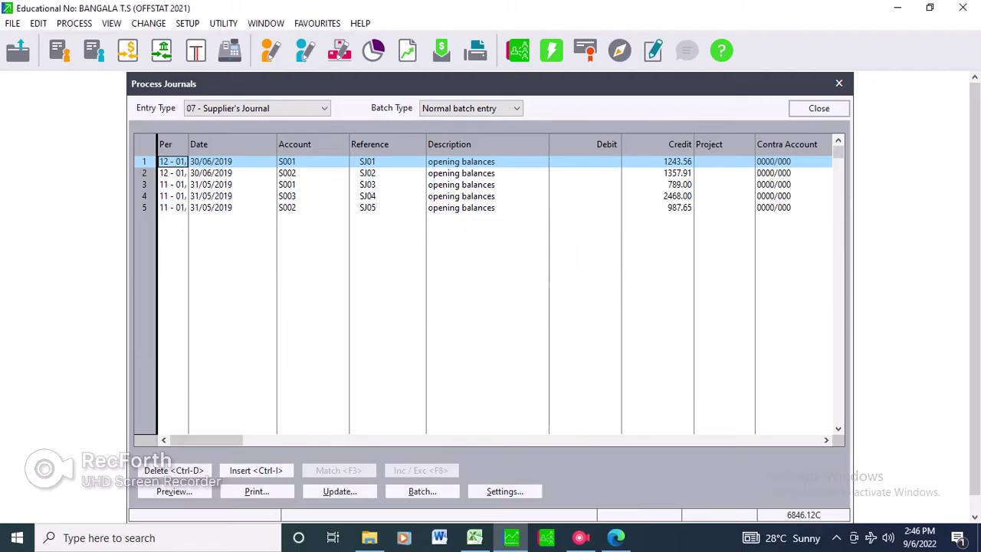
# Delete the opening balance lines with references SJ01 and SJ02 from the supplier's journal batch
pyautogui.hotkey('ctrl', 'd')
pyautogui.click(657, 161)
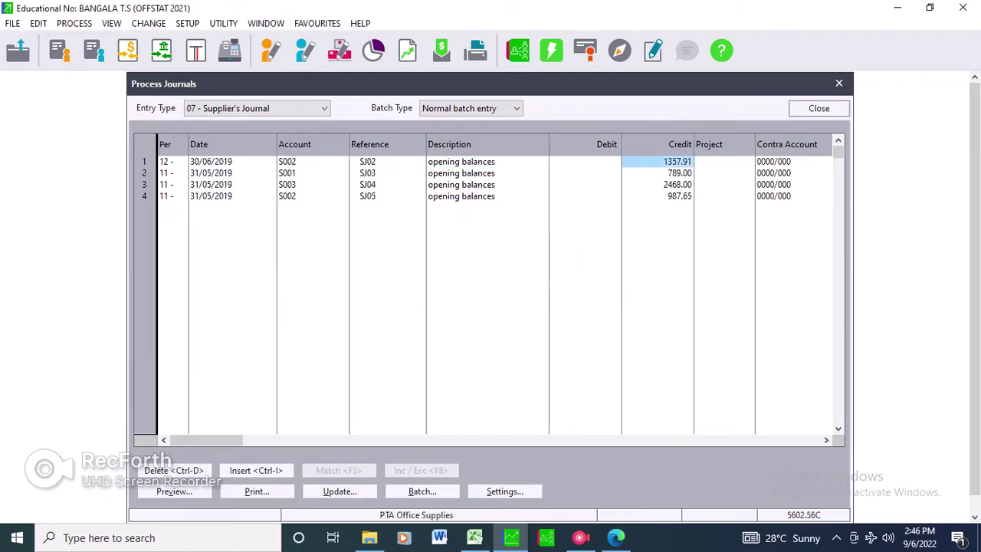
pyautogui.click(720, 160)
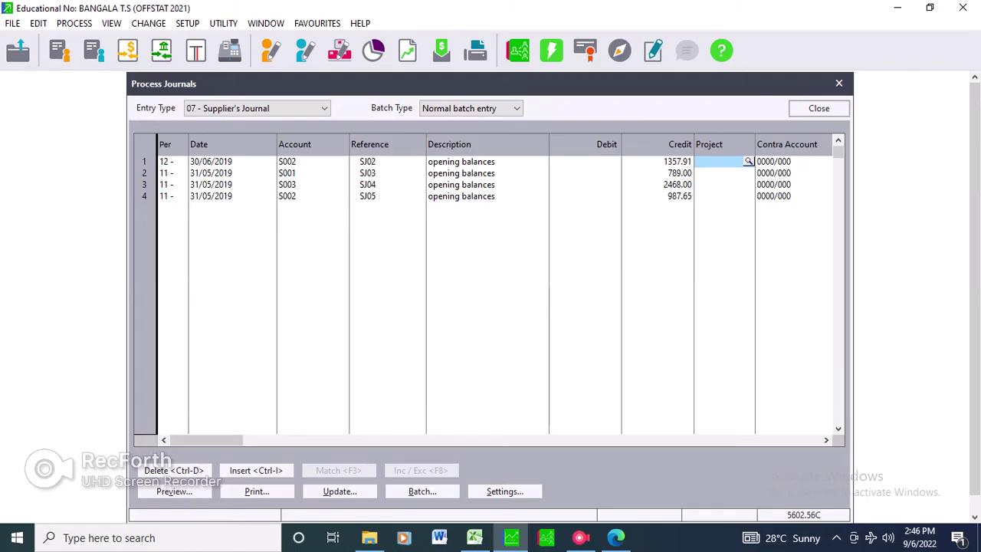
pyautogui.hotkey('ctrl', 'd')
pyautogui.press('Return')
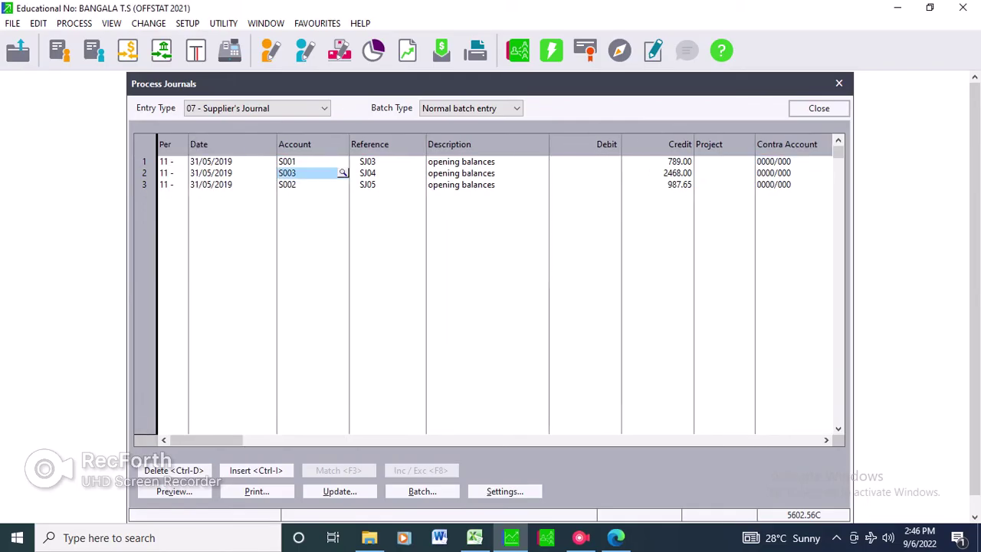
# Clear the rest of the batch by deleting the opening balance lines SJ04, SJ05 and SJ03
pyautogui.click(367, 172)
pyautogui.hotkey('ctrl', 'd')
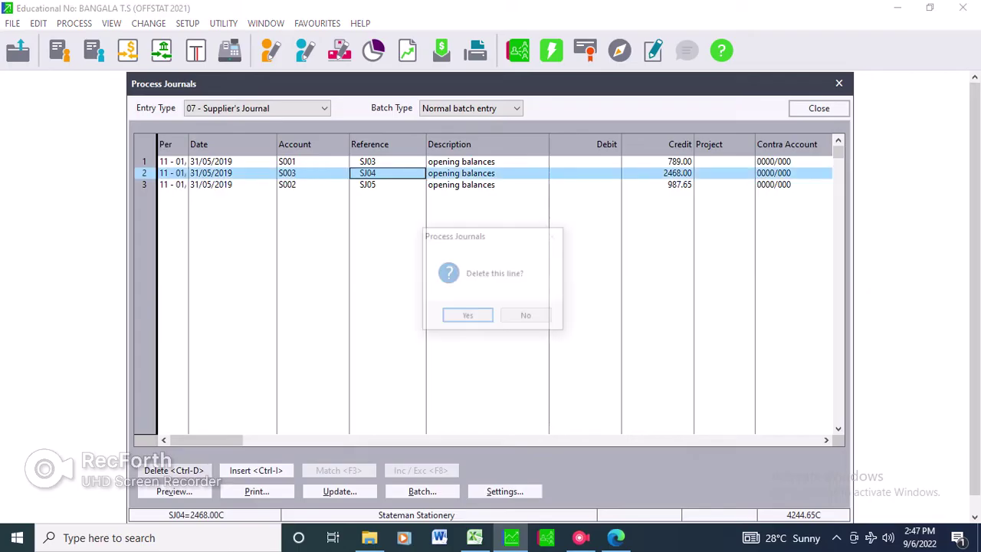
pyautogui.press('Escape')
pyautogui.hotkey('ctrl', 'd')
pyautogui.press('Return')
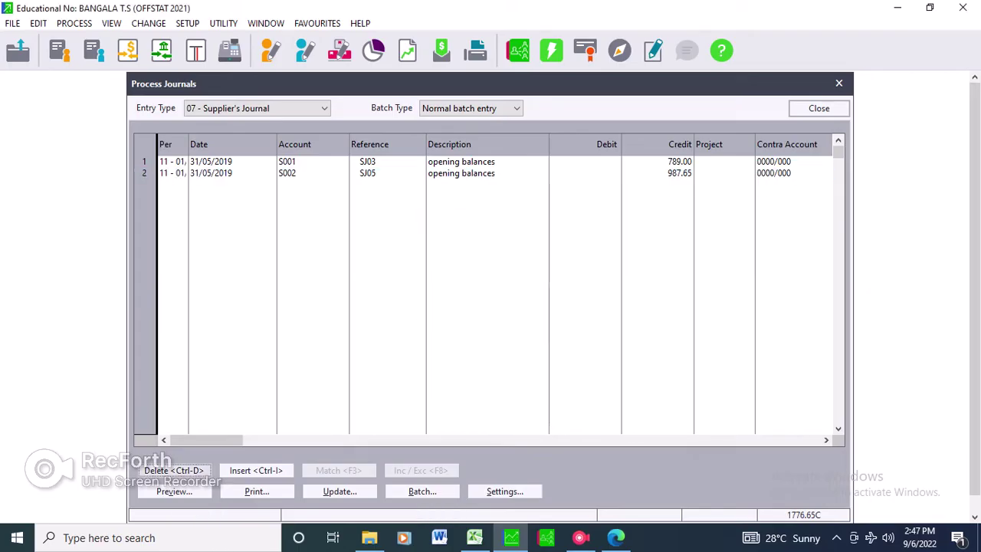
pyautogui.hotkey('ctrl', 'd')
pyautogui.press('Return')
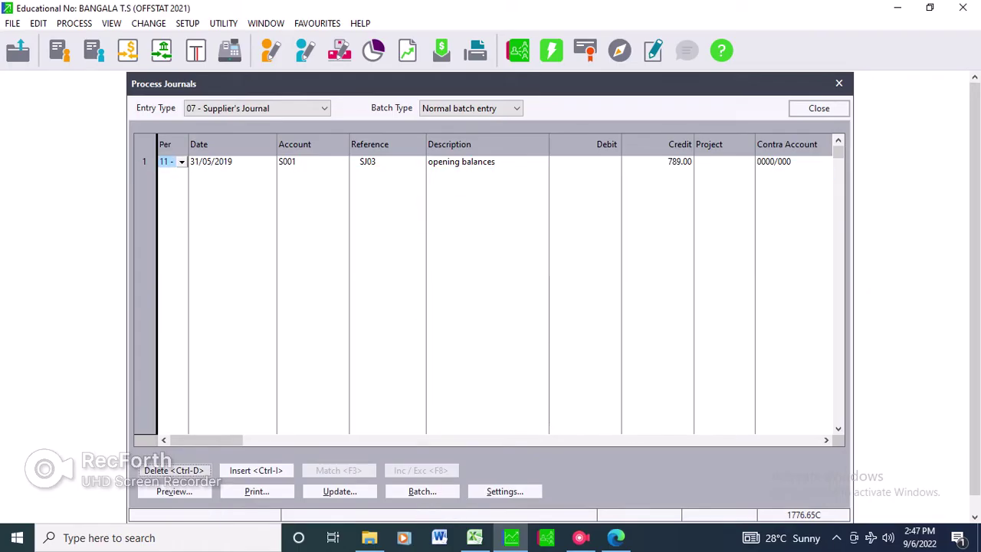
pyautogui.hotkey('ctrl', 'd')
pyautogui.press('Return')
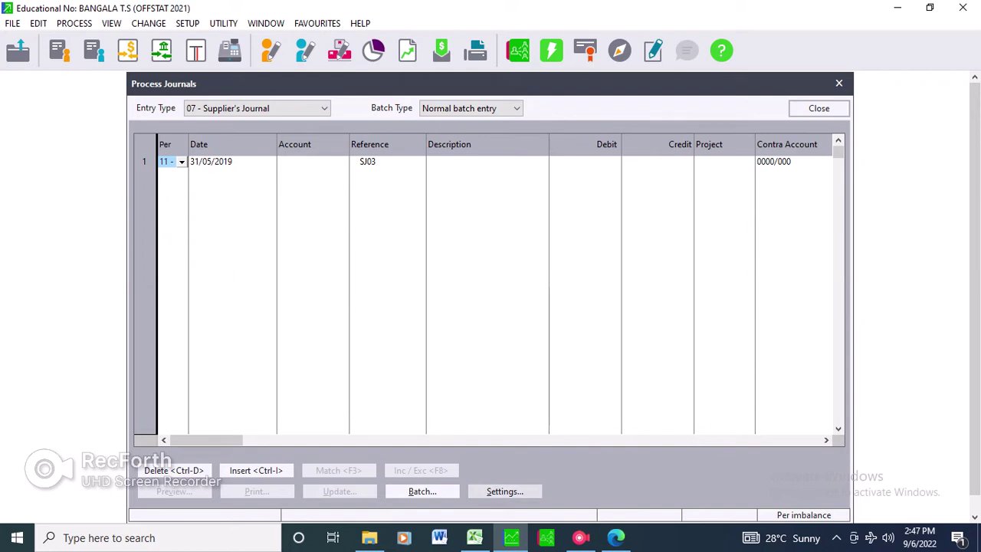
# Enable tax processing in the journal settings with Inclusive as the default entry method, checking it against the Statesman Stationery invoice
pyautogui.click(504, 491)
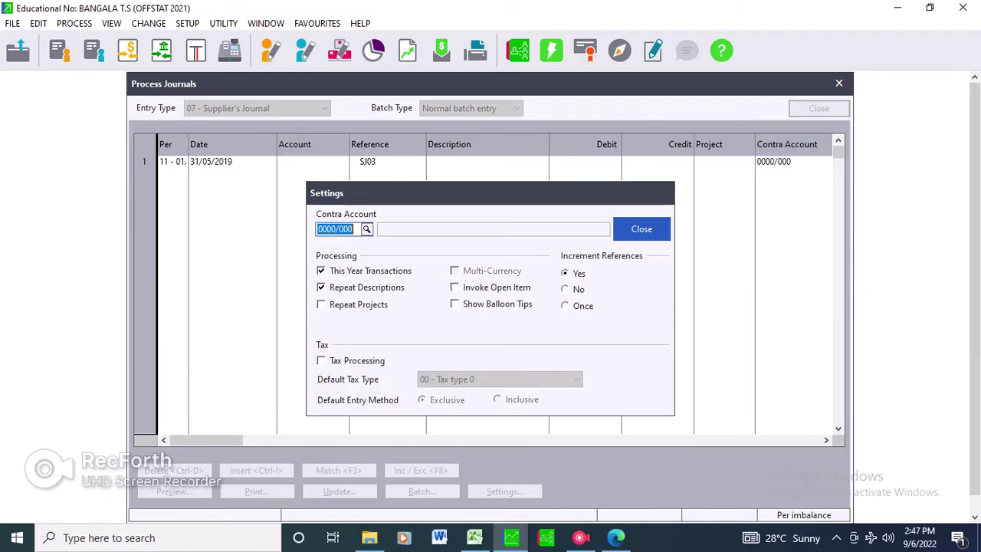
pyautogui.click(321, 360)
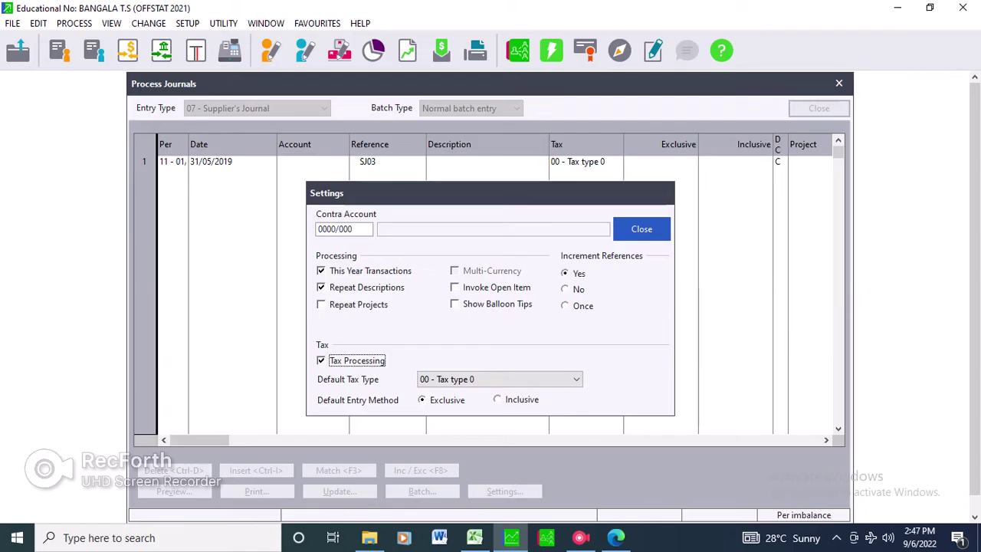
pyautogui.click(521, 399)
pyautogui.hotkey('alt', 'Tab')
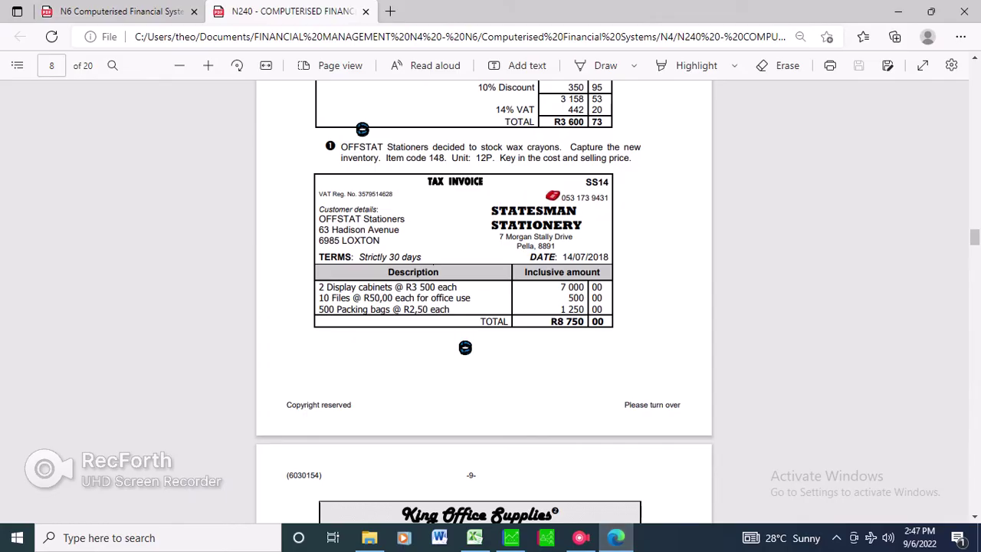
pyautogui.click(511, 537)
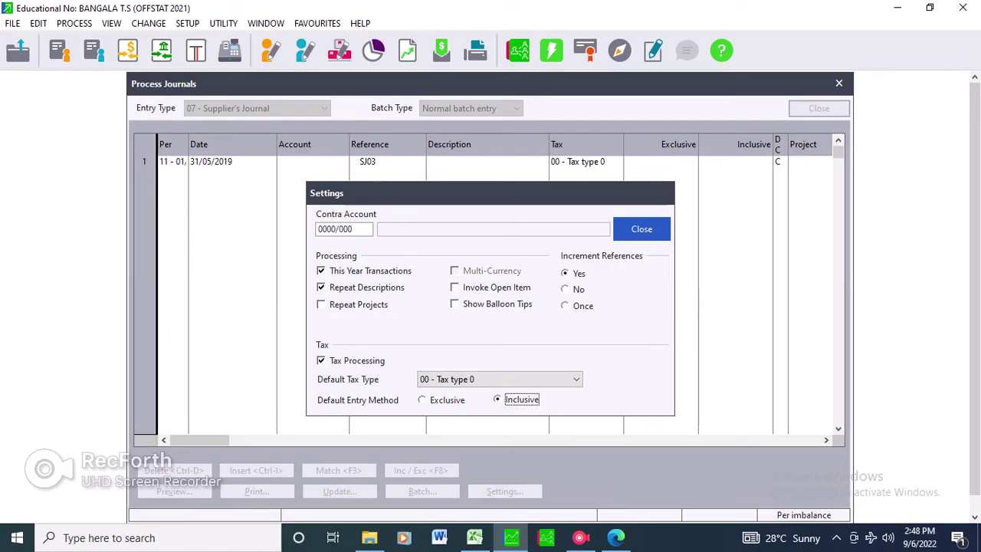
# Set the default tax type to 01 - Vat - Standard rated (14.00%) and close the journal settings
pyautogui.click(500, 378)
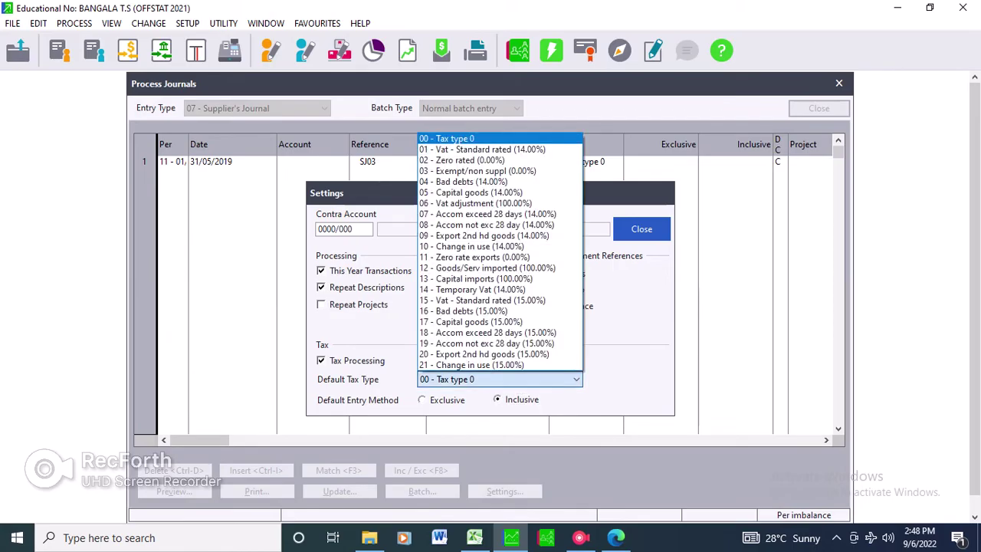
pyautogui.press('Down')
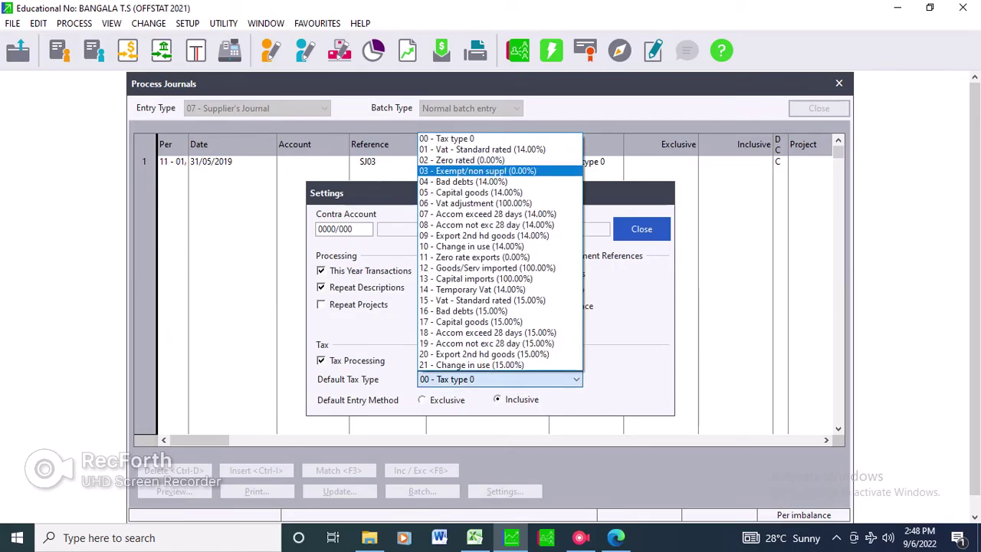
pyautogui.press('Up')
pyautogui.press('Up')
pyautogui.press('Return')
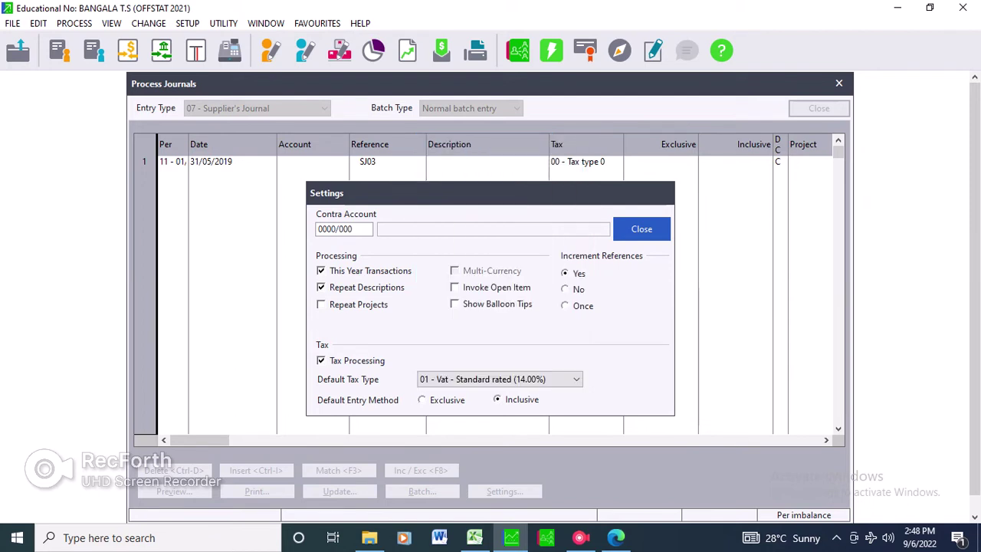
pyautogui.press('Tab')
pyautogui.press('Return')
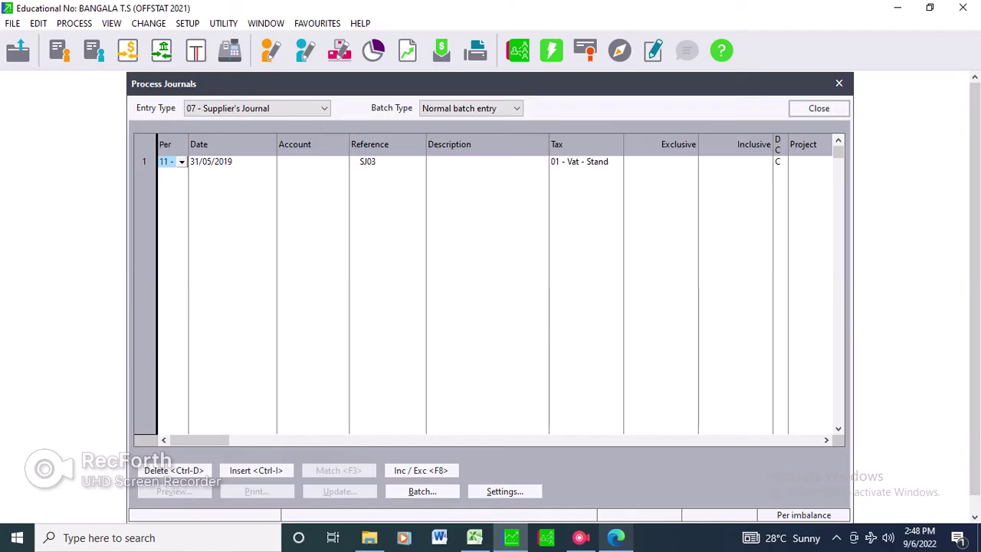
# Switch to the question paper in Edge and examine the take-on balances instructions and the period 1 credit invoices on page 8
pyautogui.click(616, 537)
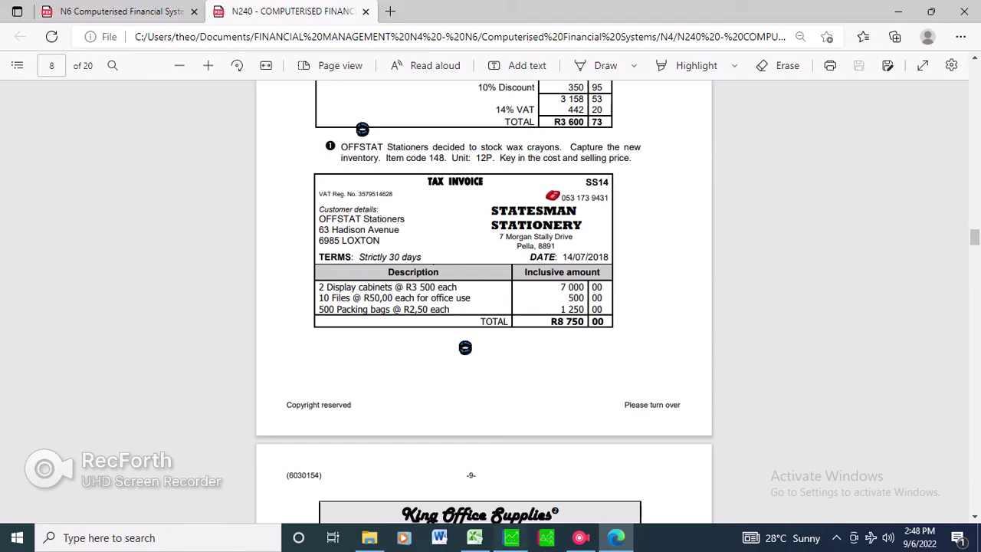
pyautogui.hotkey('alt', 'Tab')
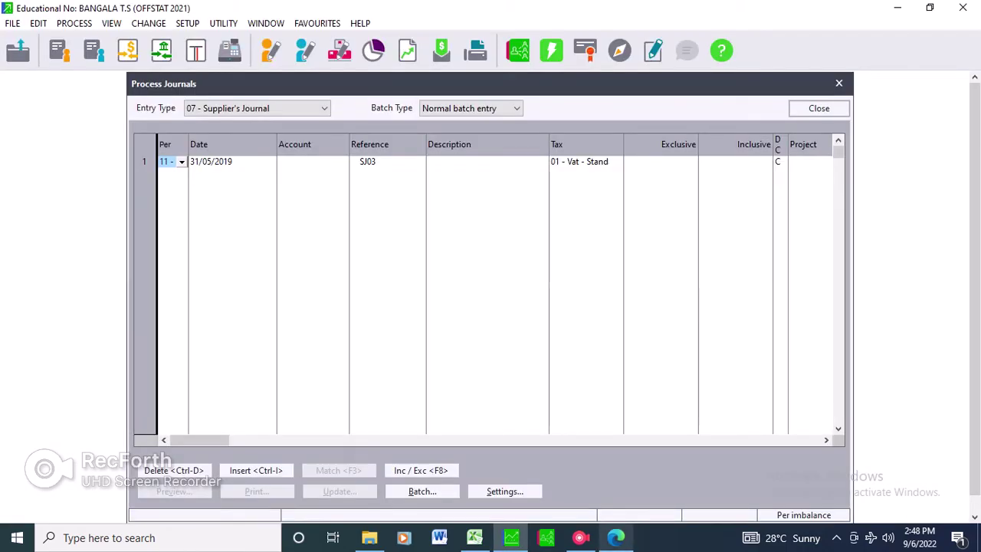
pyautogui.hotkey('alt', 'Tab')
pyautogui.scroll(1, 483, 299)
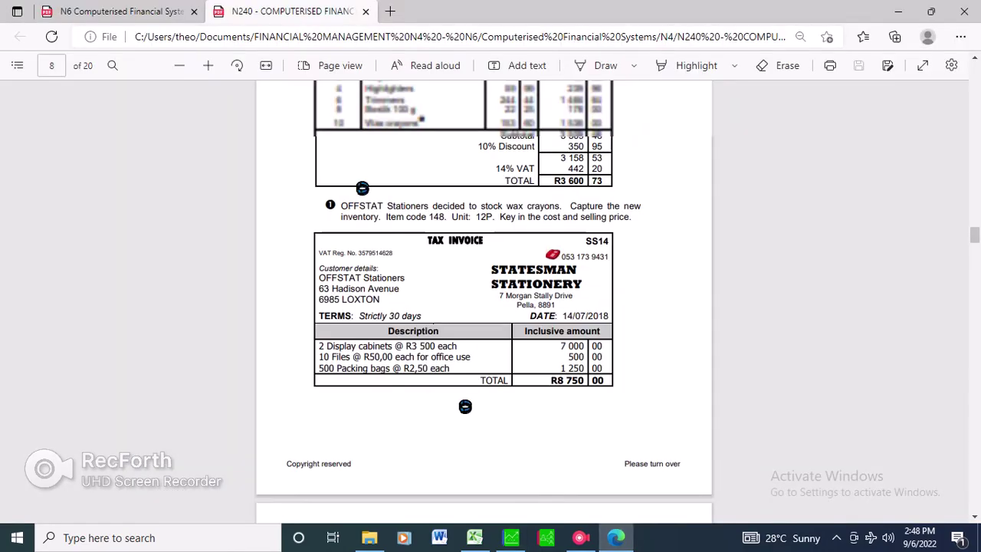
pyautogui.scroll(10, 465, 406)
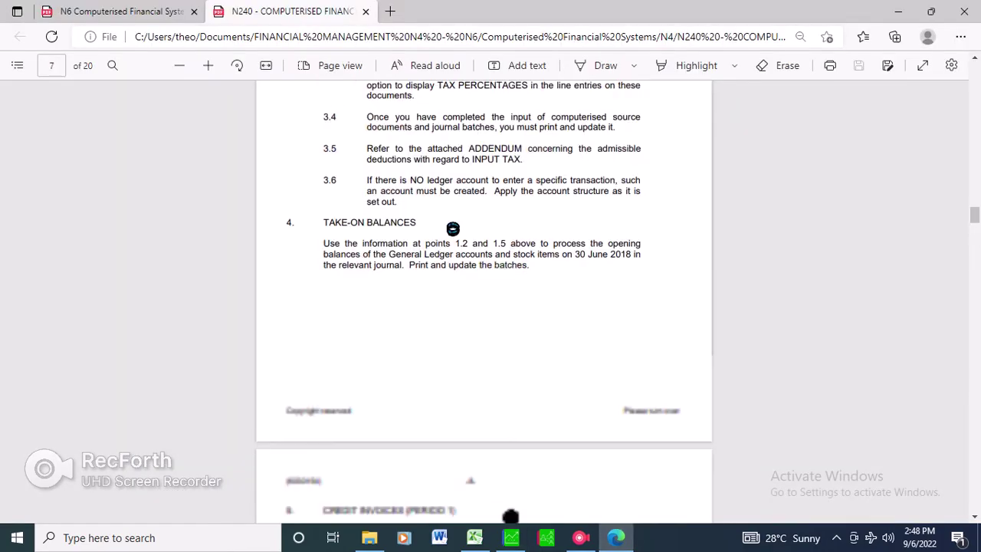
pyautogui.scroll(-4, 511, 272)
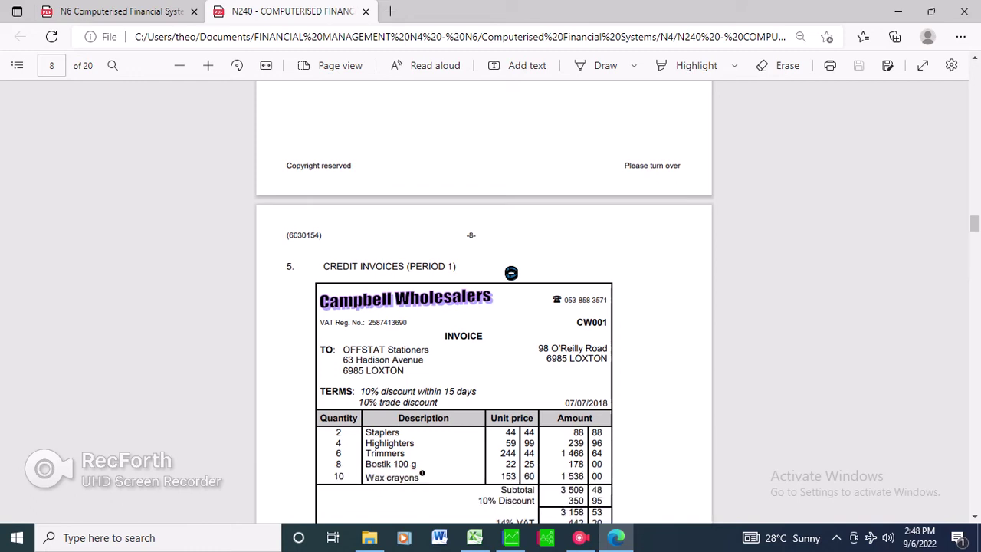
# Check the Statesman Stationery invoice on page 8, switch back to Sage Pastel and set the journal line's period to 01 (July 2018)
pyautogui.scroll(-5, 511, 272)
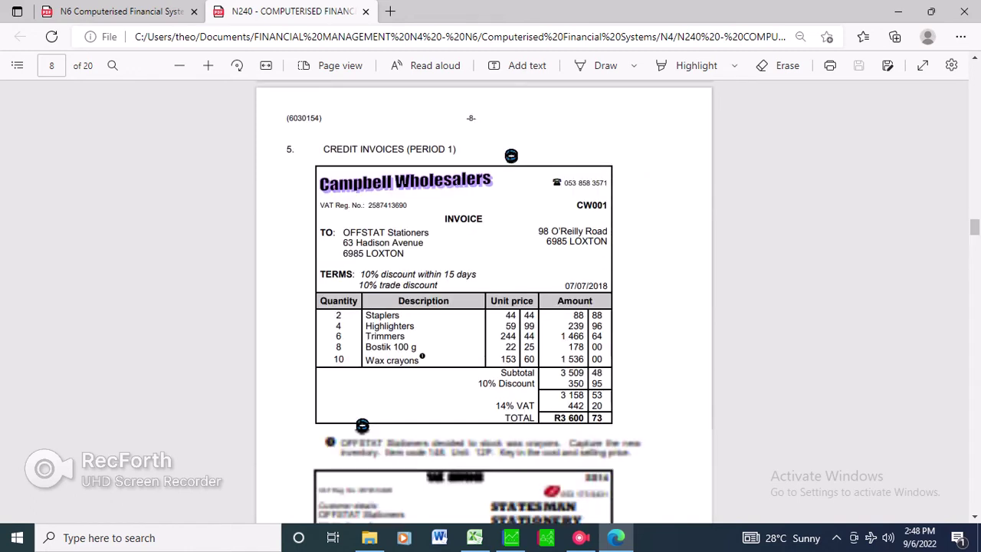
pyautogui.scroll(-1, 511, 272)
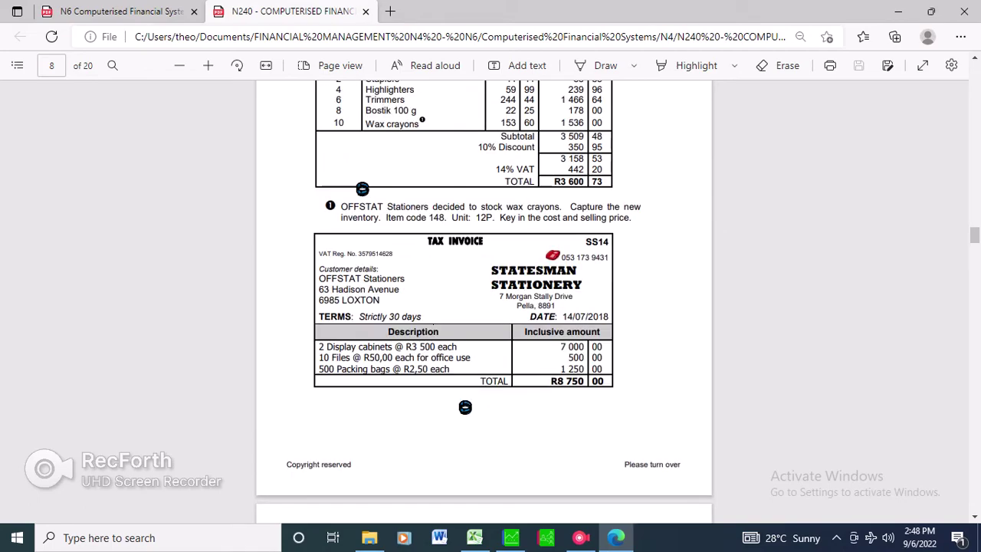
pyautogui.hotkey('alt', 'Tab')
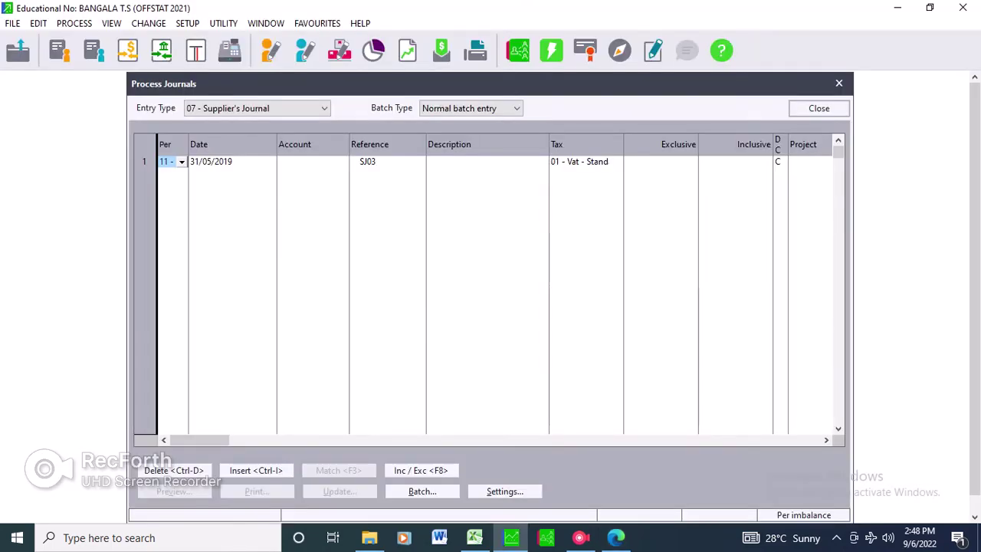
pyautogui.press('F4')
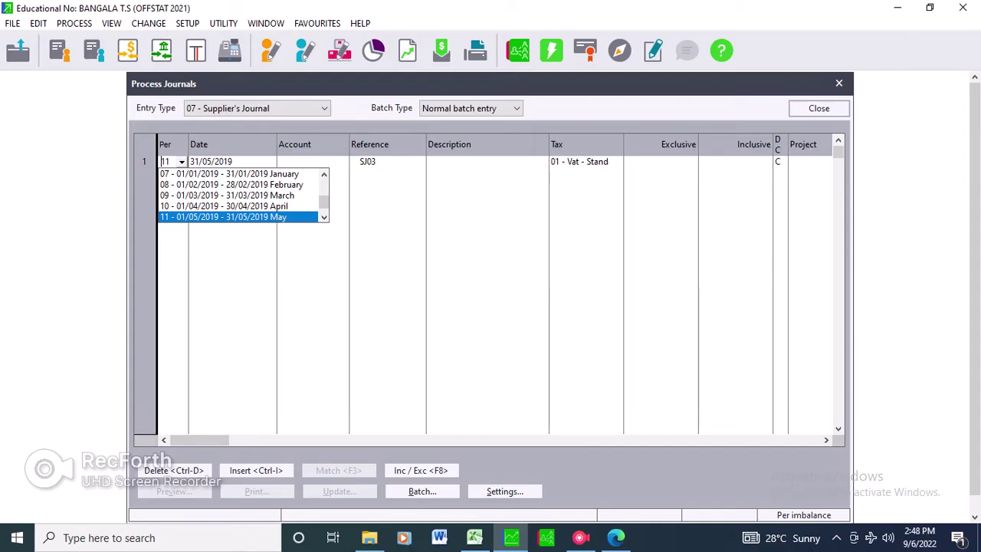
pyautogui.scroll(2, 243, 196)
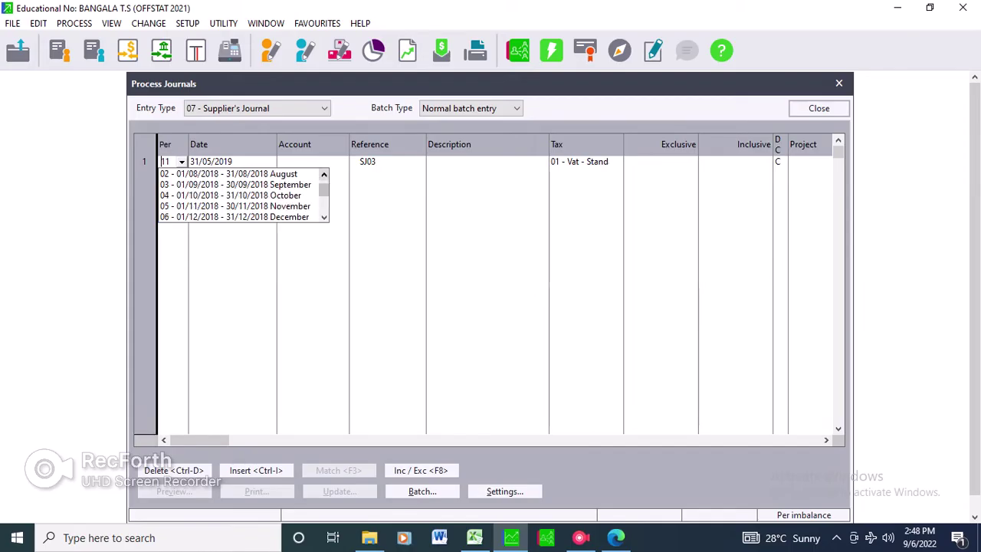
pyautogui.scroll(1, 243, 196)
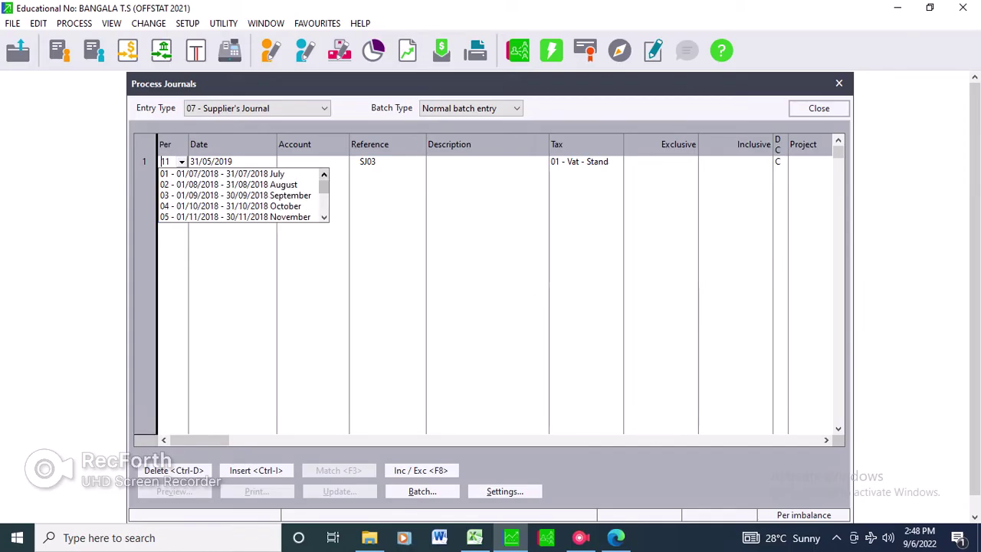
pyautogui.click(222, 173)
pyautogui.press('Tab')
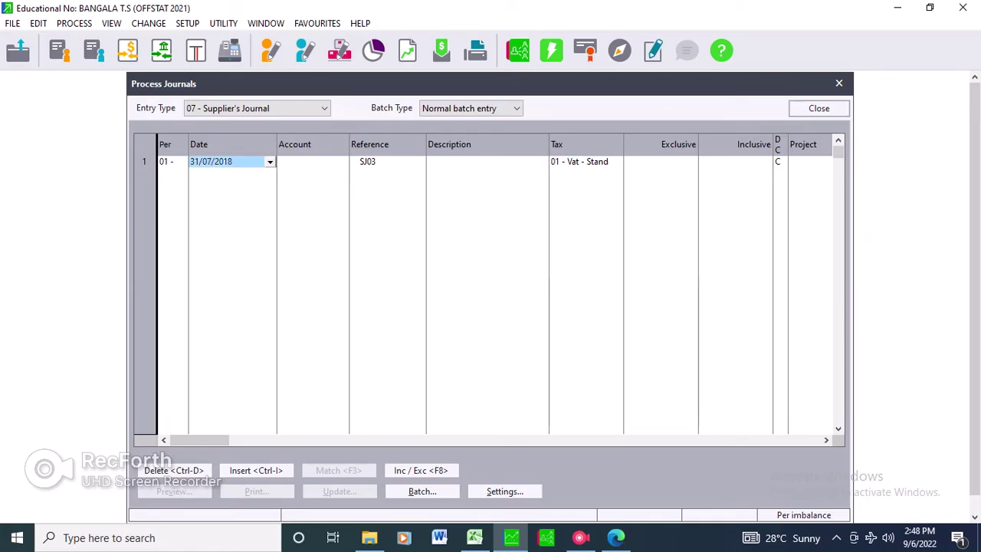
# Enter the Statesman Stationery invoice date 14/07/2018 on the journal line, checking it against the question paper
pyautogui.write('10')
pyautogui.press('BackSpace')
pyautogui.write('4')
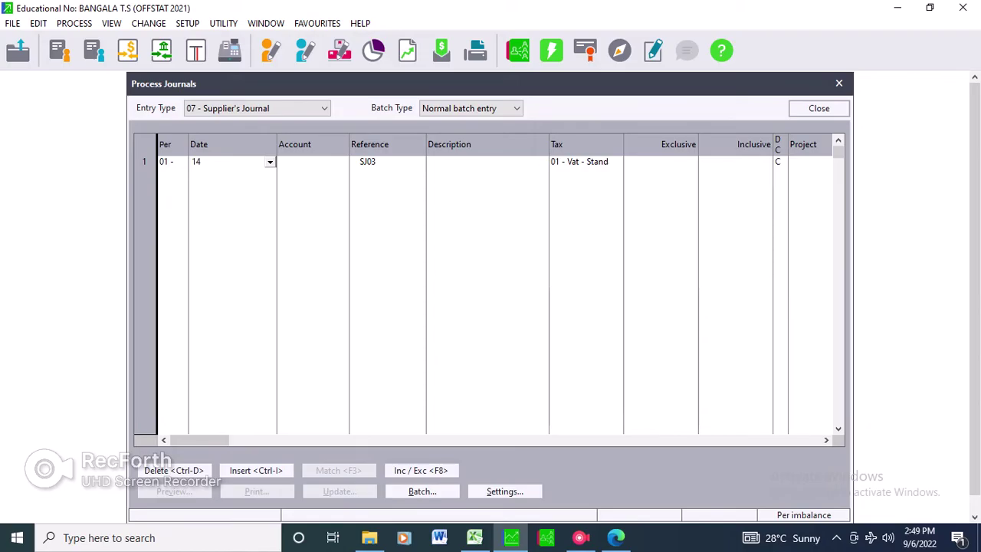
pyautogui.hotkey('alt', 'Tab')
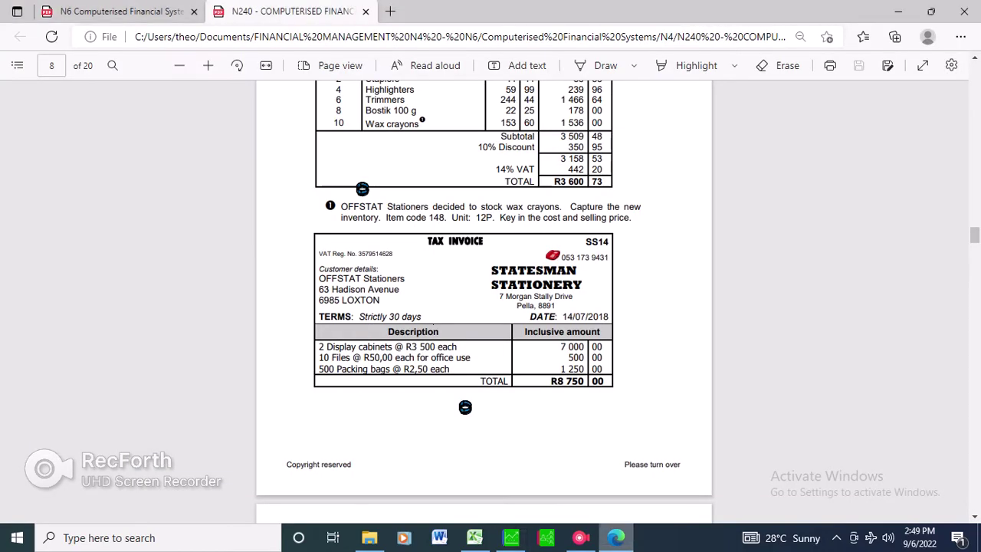
pyautogui.hotkey('alt', 'Tab')
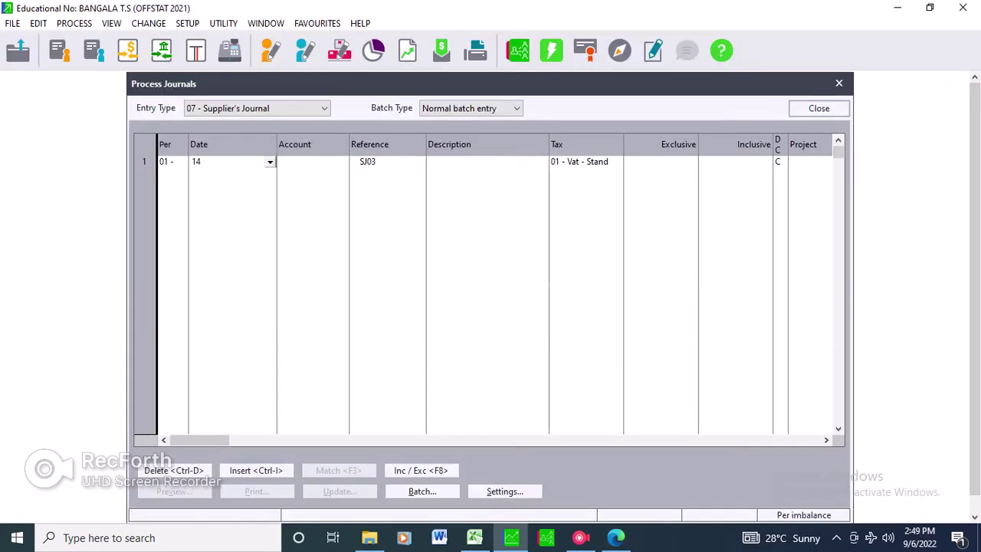
pyautogui.write('14/07/2018')
pyautogui.press('Return')
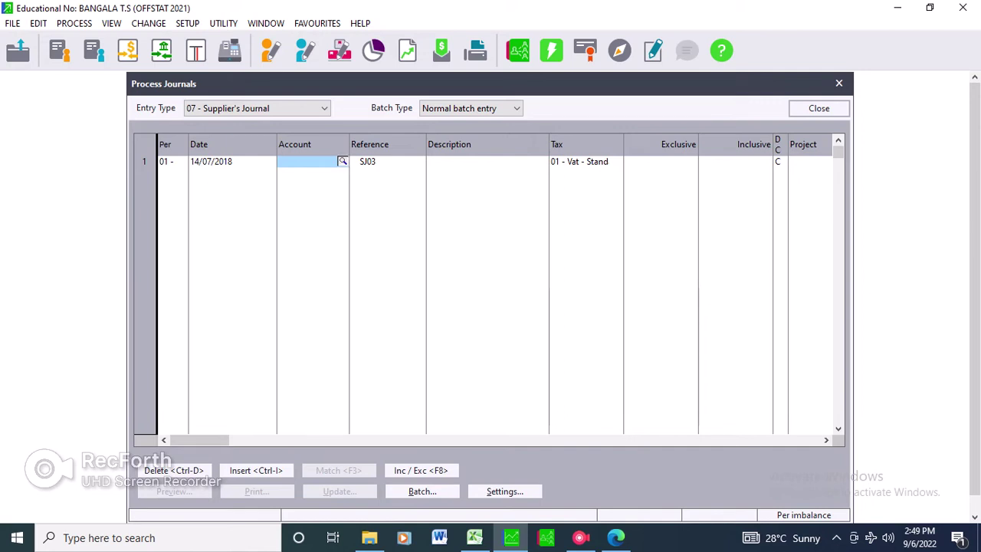
# Look up the invoice's supplier and assign account S003, Stateman Stationery, to the journal line
pyautogui.hotkey('alt', 'Tab')
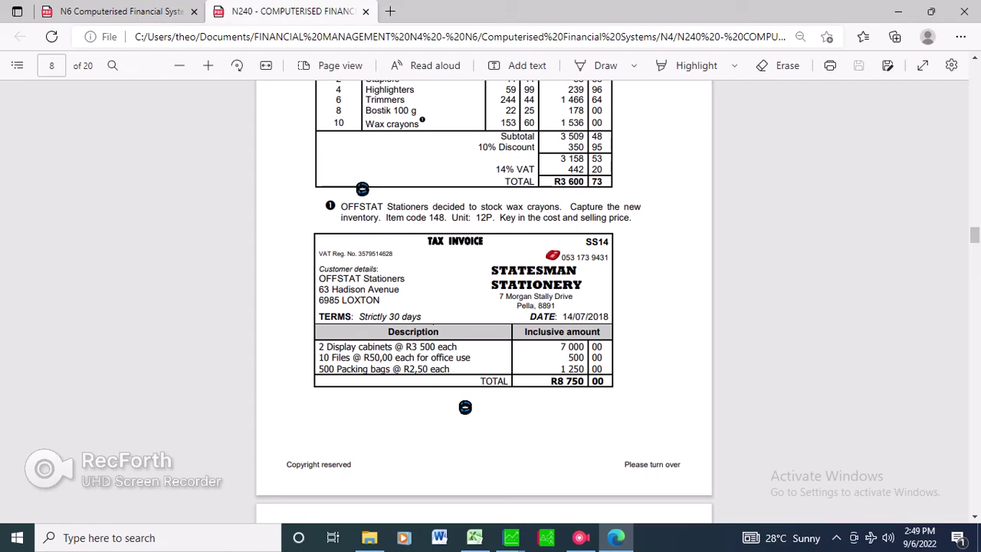
pyautogui.click(510, 538)
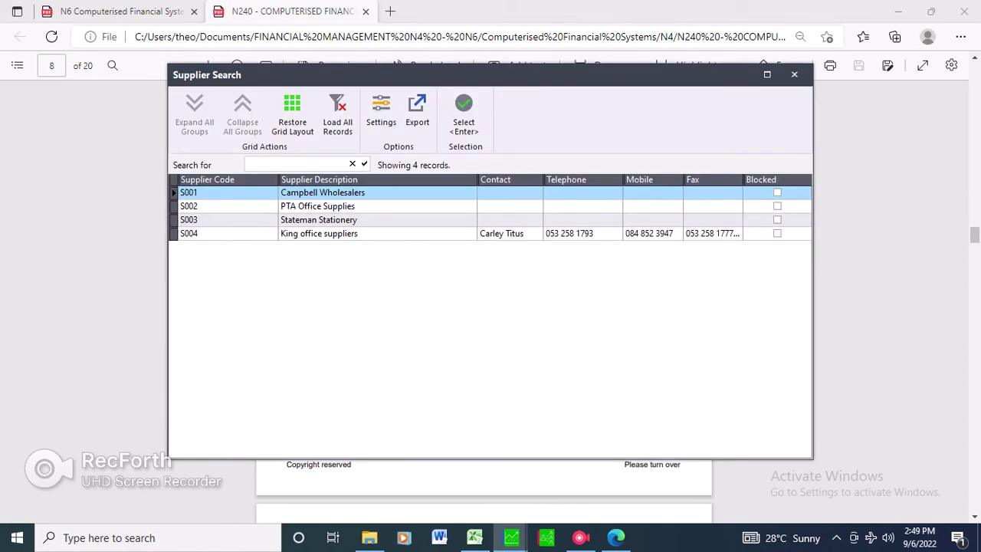
pyautogui.click(319, 219)
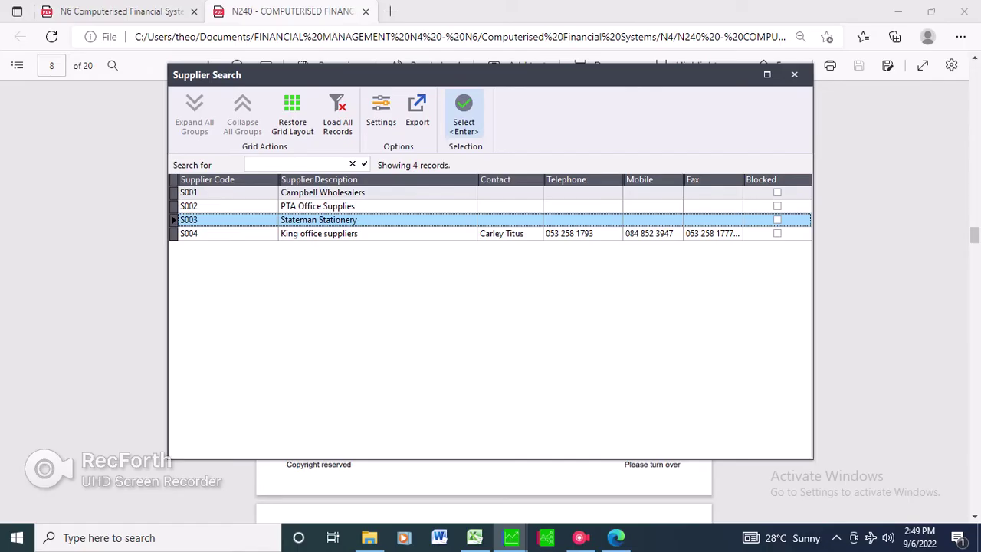
pyautogui.press('Return')
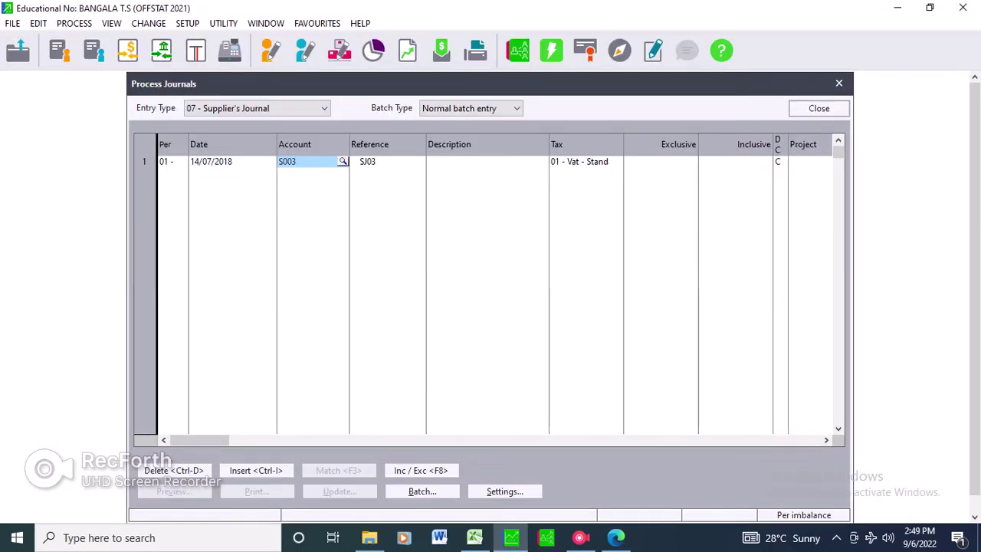
pyautogui.press('Return')
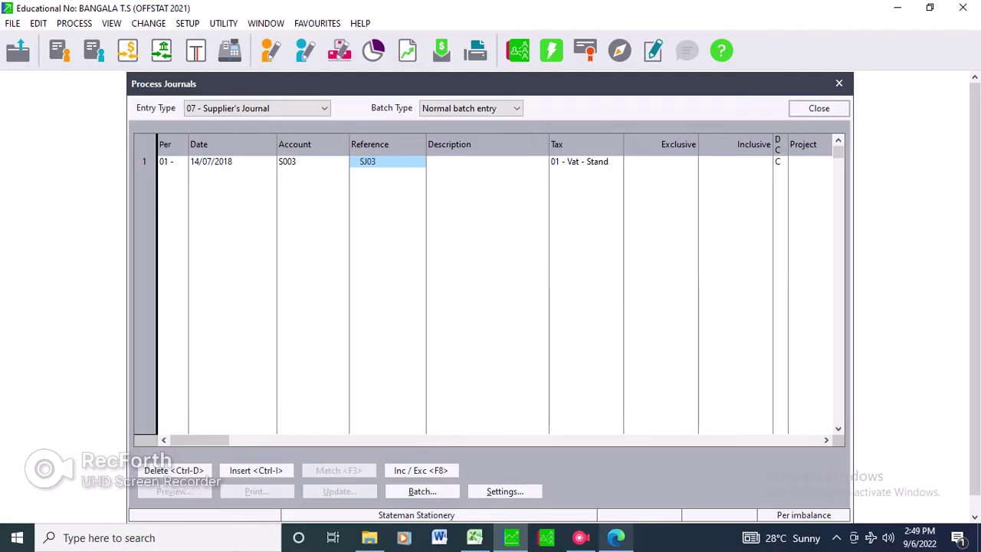
# Check the invoice number in the question paper and set the line's reference to SS14
pyautogui.click(616, 537)
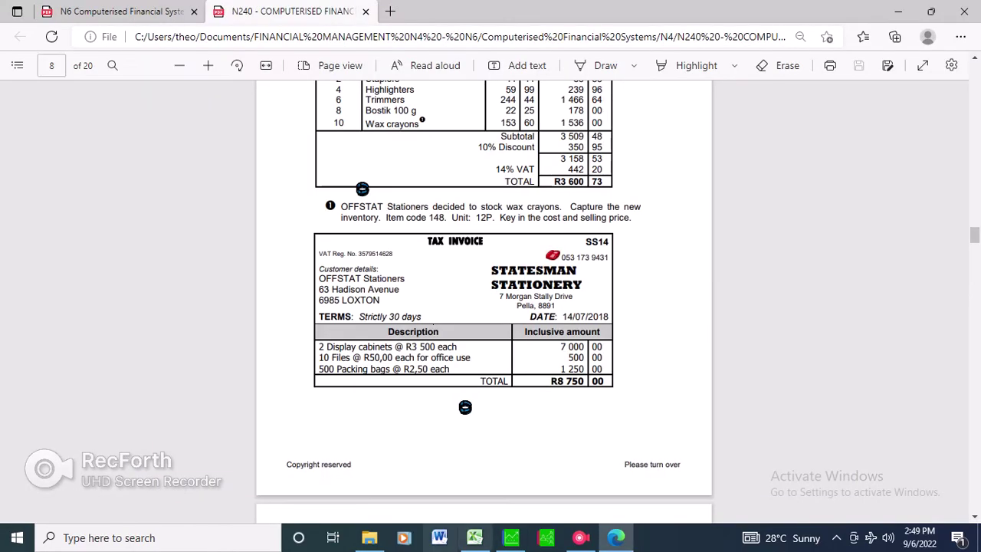
pyautogui.hotkey('alt', 'Tab')
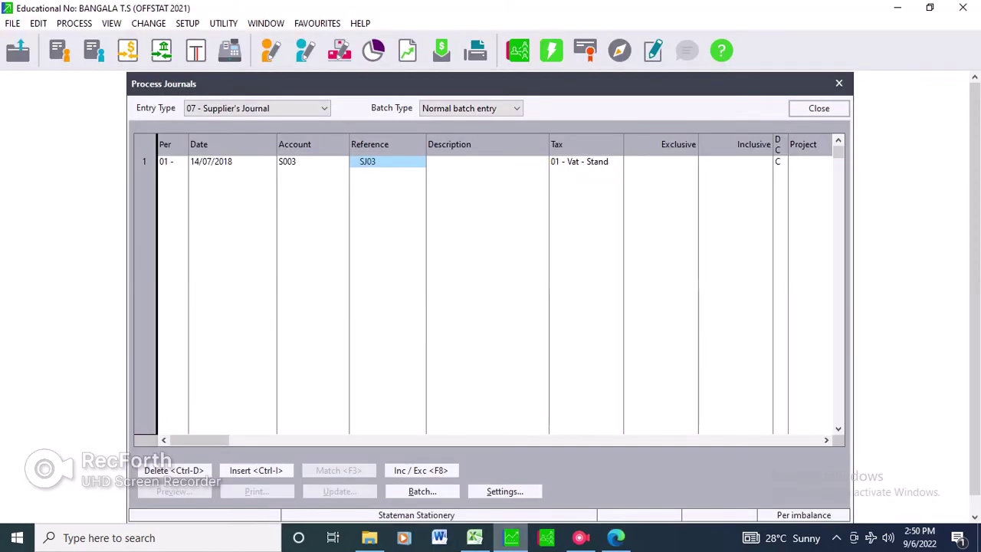
pyautogui.write('S')
pyautogui.write('J03')
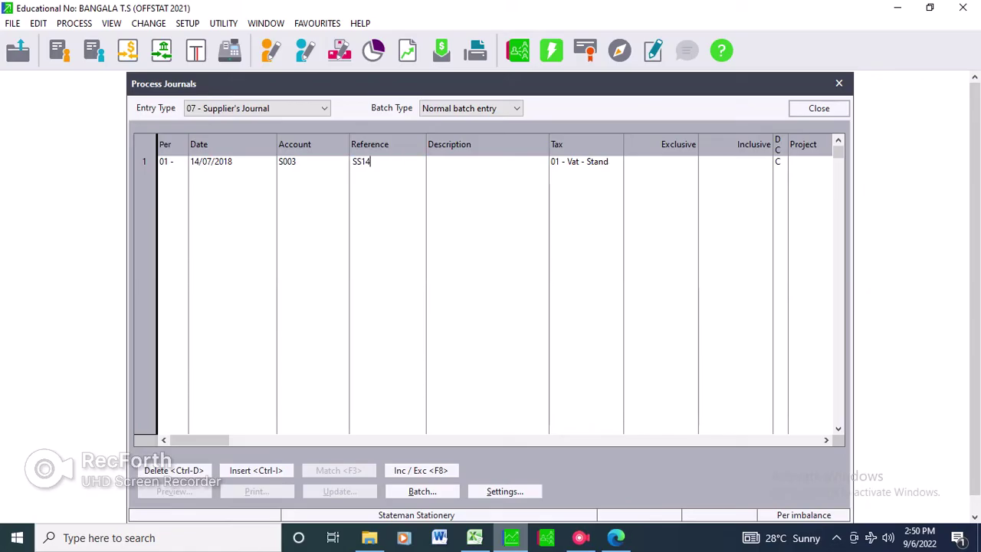
pyautogui.press('Tab')
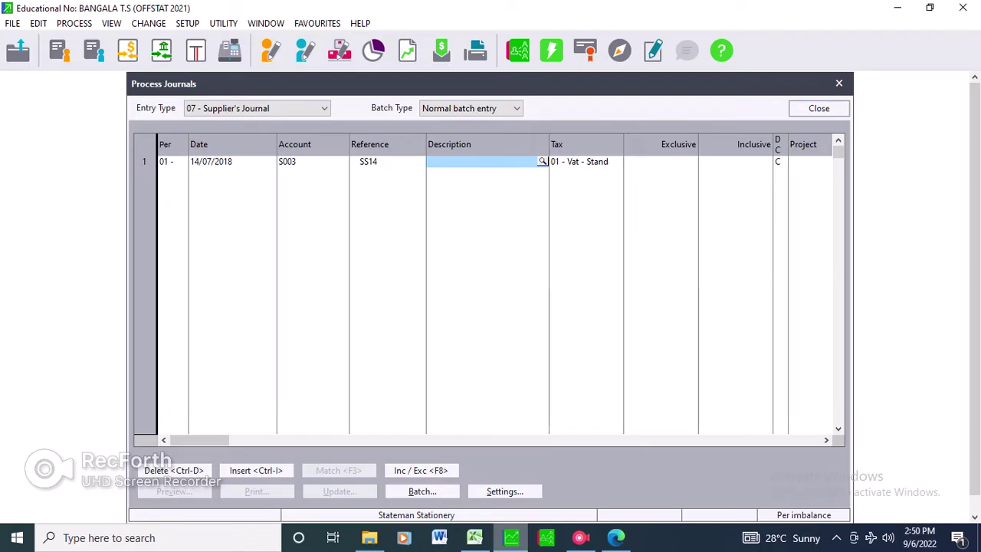
pyautogui.write('2 Ds')
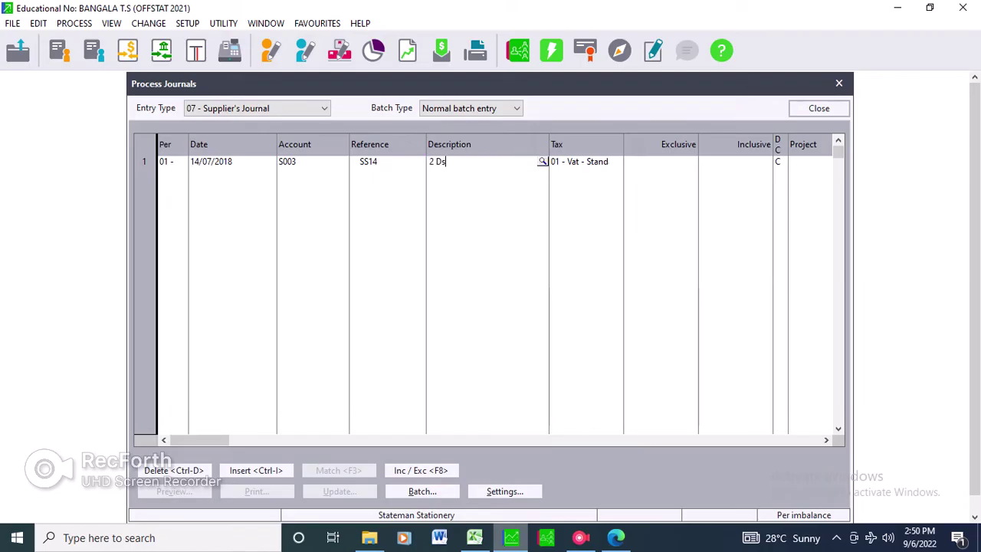
pyautogui.press('BackSpace')
pyautogui.write('isplay Cabinets')
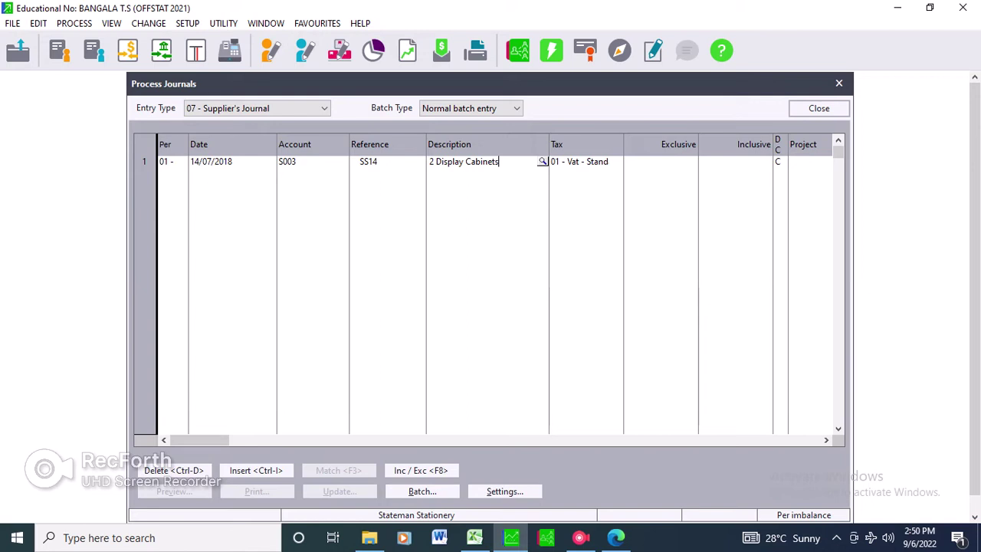
pyautogui.click(616, 537)
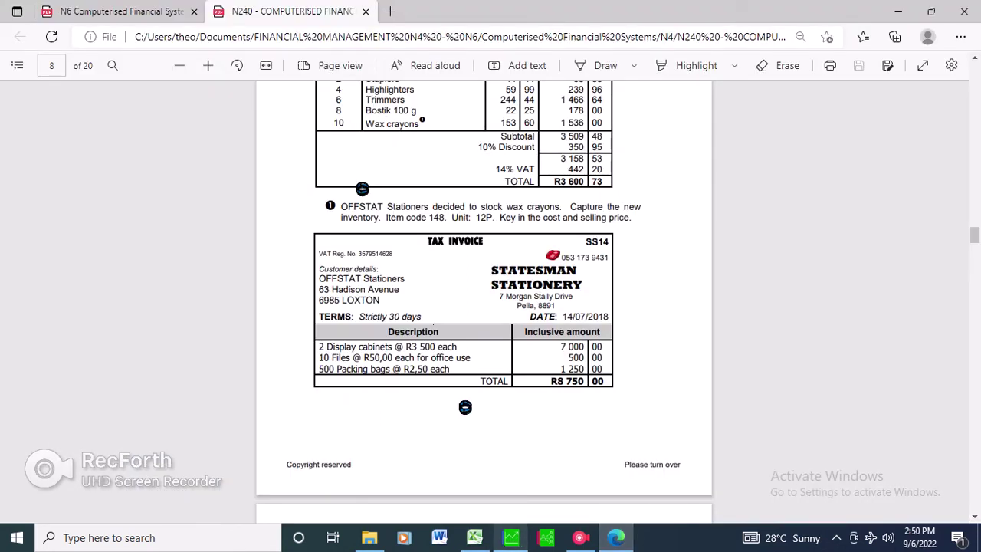
pyautogui.click(510, 538)
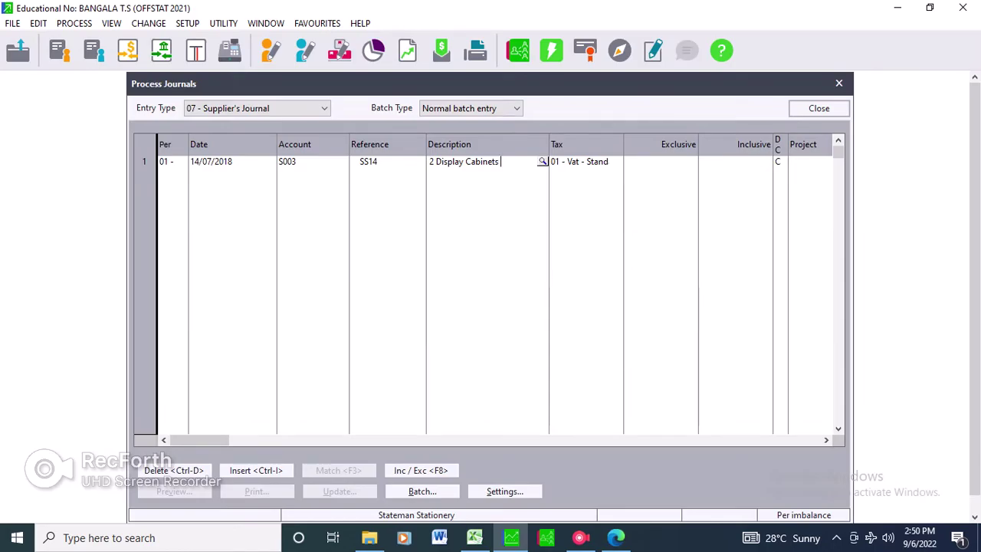
pyautogui.write('@R3500 each')
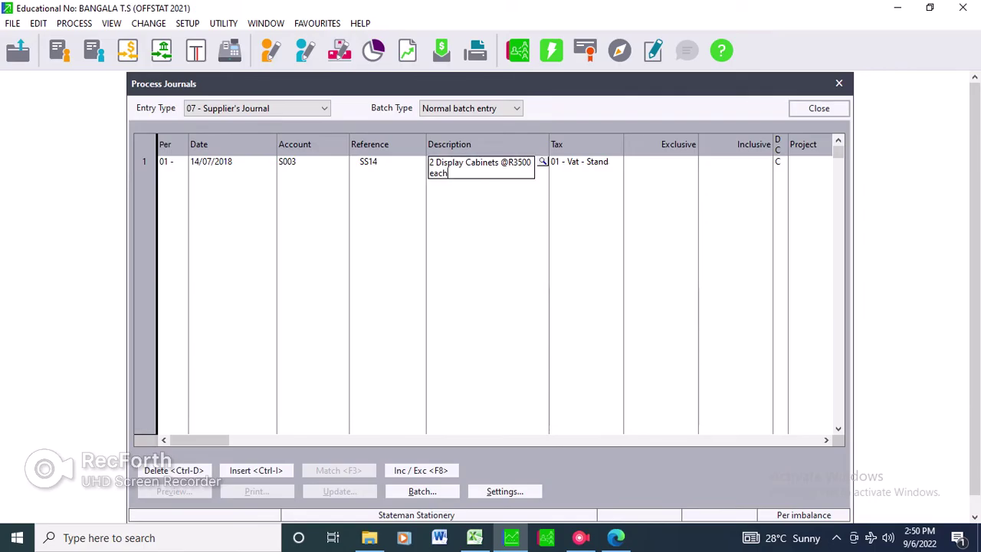
pyautogui.press('Tab')
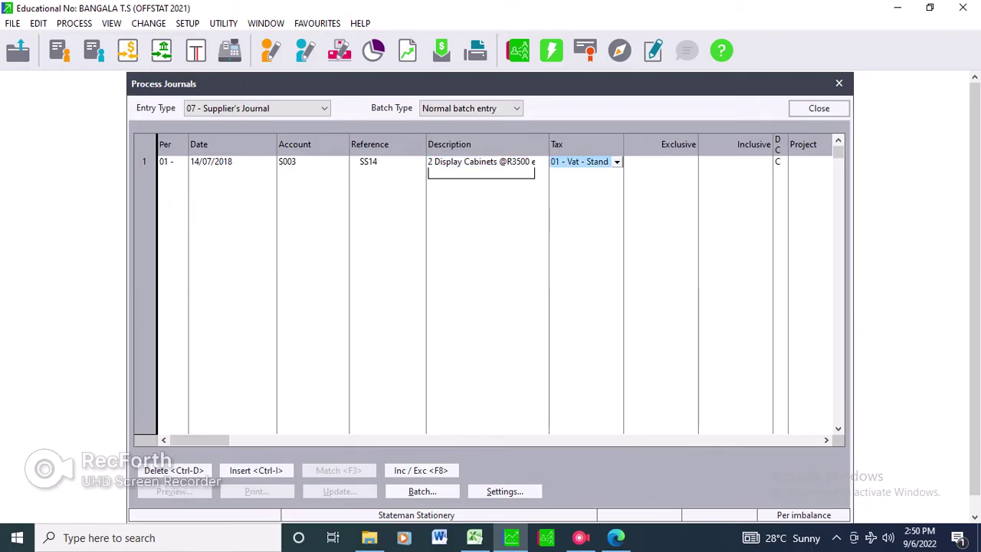
# Keep the standard-rated VAT type, enter the display cabinets' inclusive amount of 7000 as a credit and complete the line without a project
pyautogui.press('Tab')
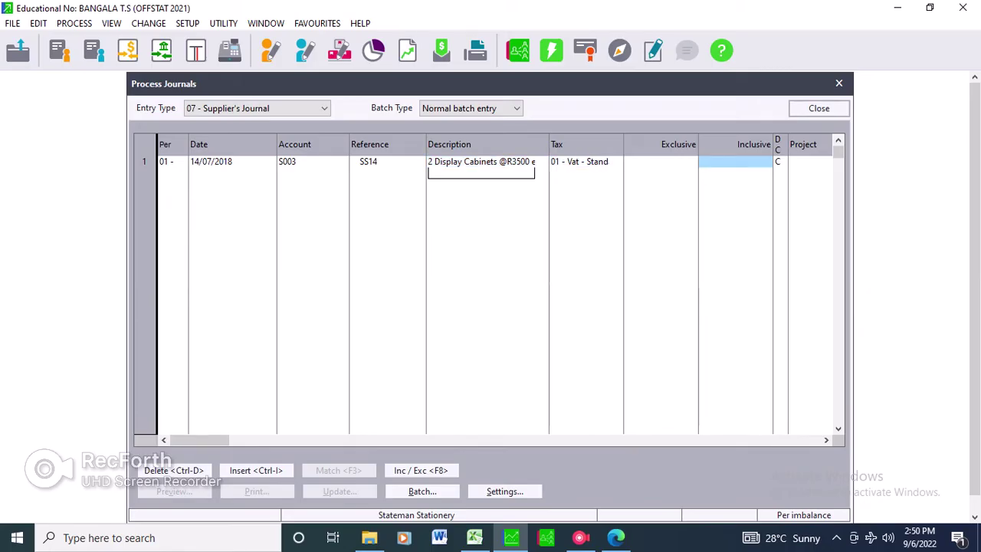
pyautogui.click(615, 537)
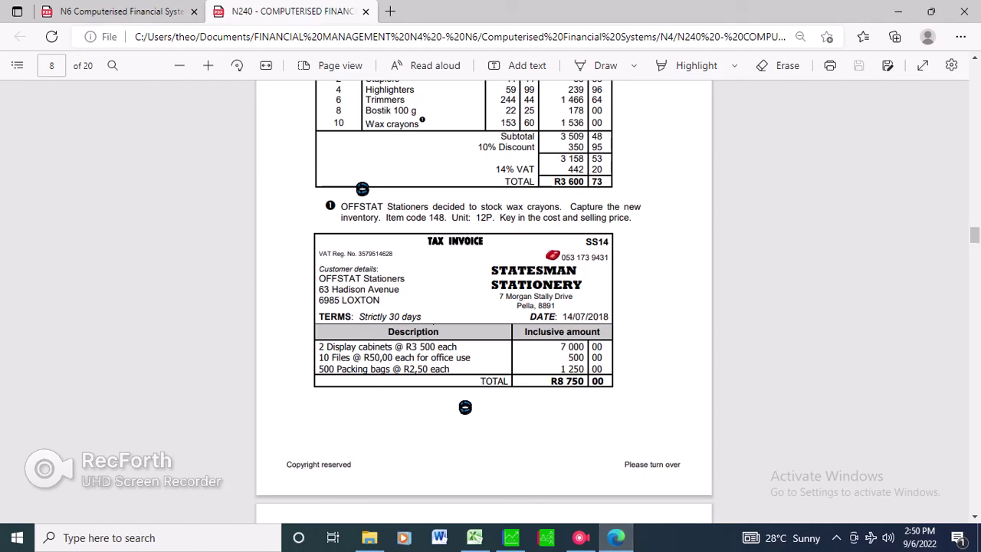
pyautogui.click(510, 537)
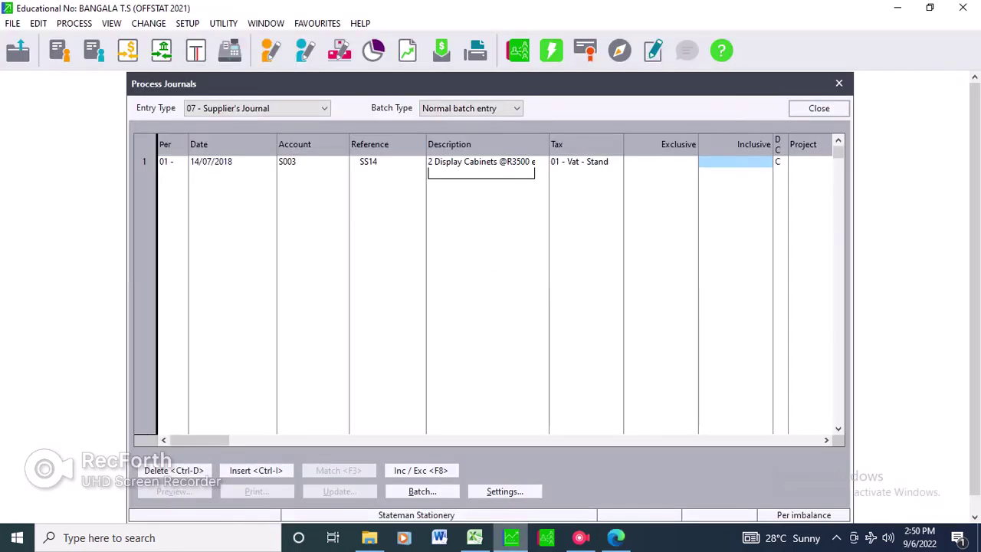
pyautogui.write('7000')
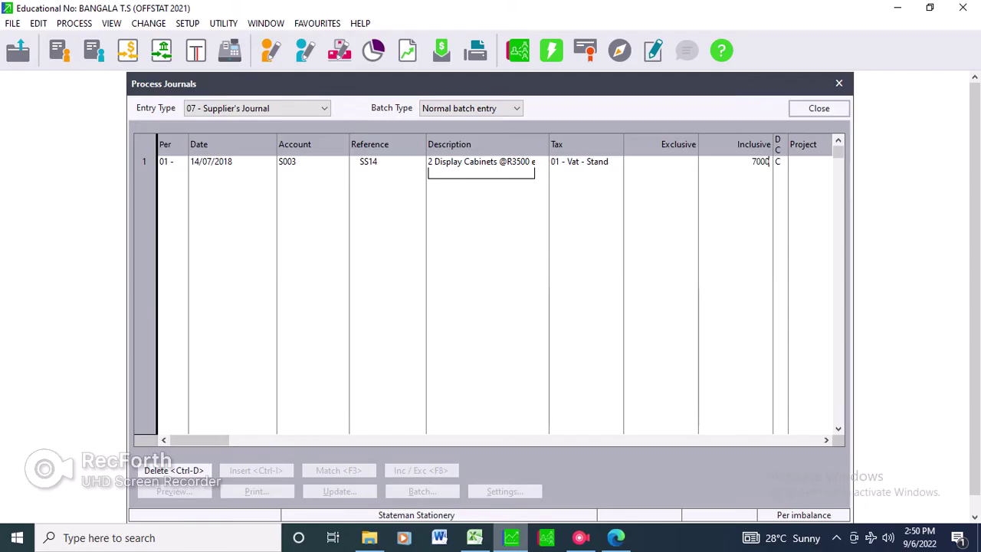
pyautogui.press('Return')
pyautogui.press('Return')
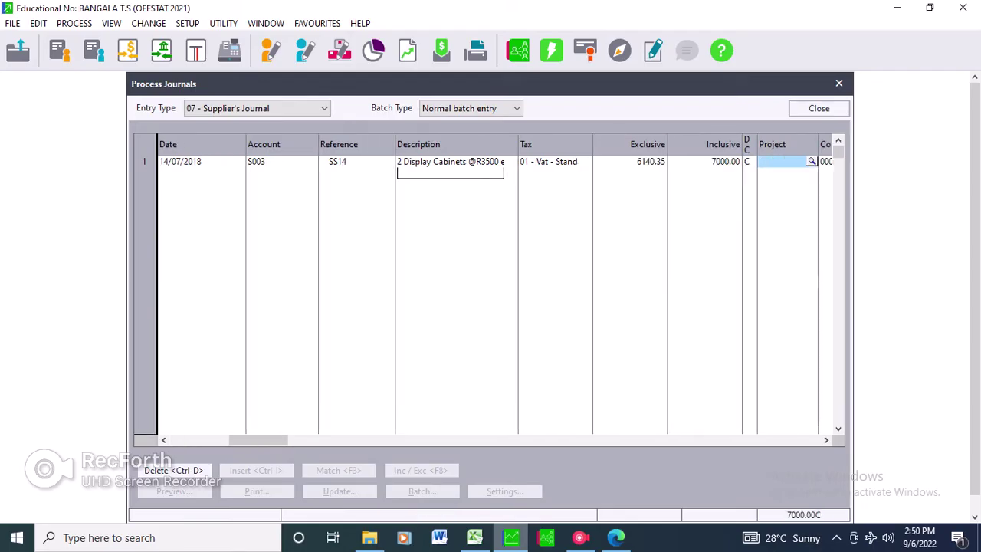
pyautogui.press('Return')
pyautogui.press('Return')
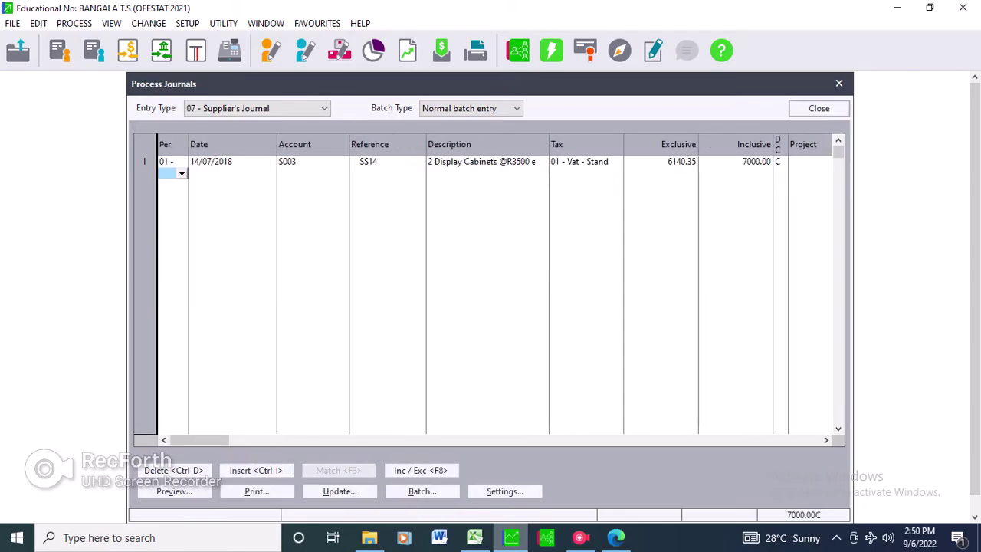
# Set the display cabinets line's contra account to 6250/010, Computer Equipment - @ Cost, from the general ledger list and complete the line
pyautogui.hotkey('shift', 'Tab')
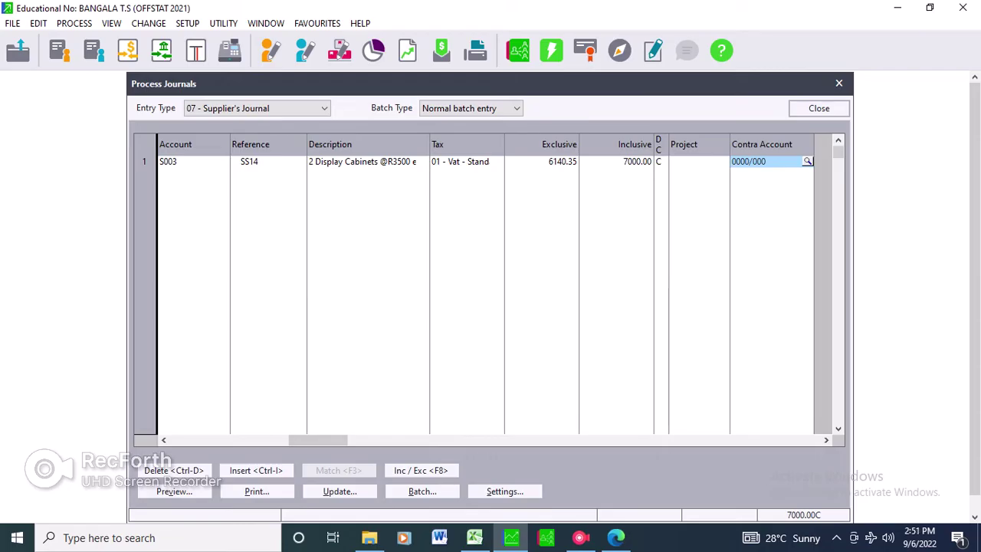
pyautogui.click(806, 161)
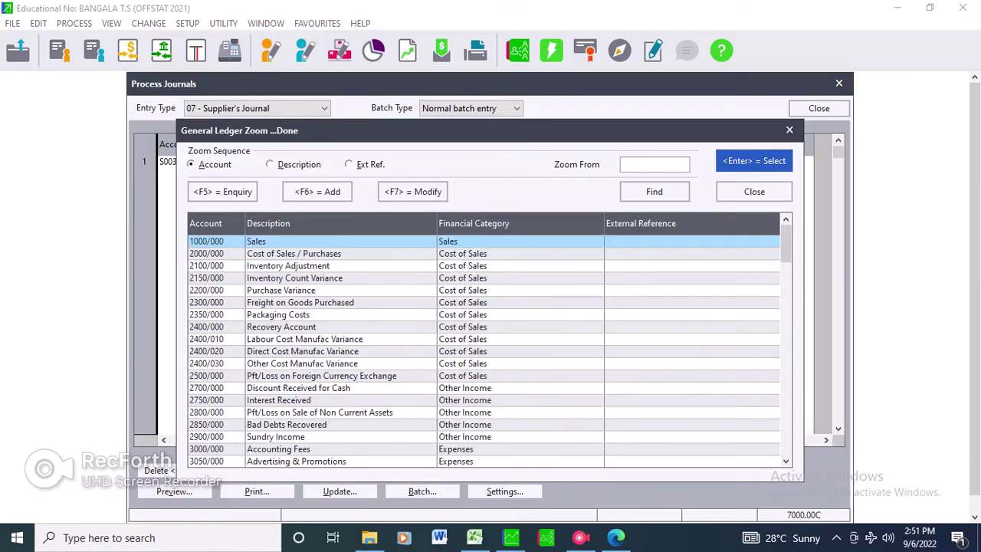
pyautogui.click(302, 363)
pyautogui.press('Down')
pyautogui.press('Down')
pyautogui.press('Down')
pyautogui.press('Down')
pyautogui.press('Down')
pyautogui.press('Down')
pyautogui.press('Down')
pyautogui.press('Down')
pyautogui.press('Down')
pyautogui.press('Down')
pyautogui.press('Down')
pyautogui.press('Down')
pyautogui.press('Down')
pyautogui.press('Down')
pyautogui.press('Down')
pyautogui.press('Down')
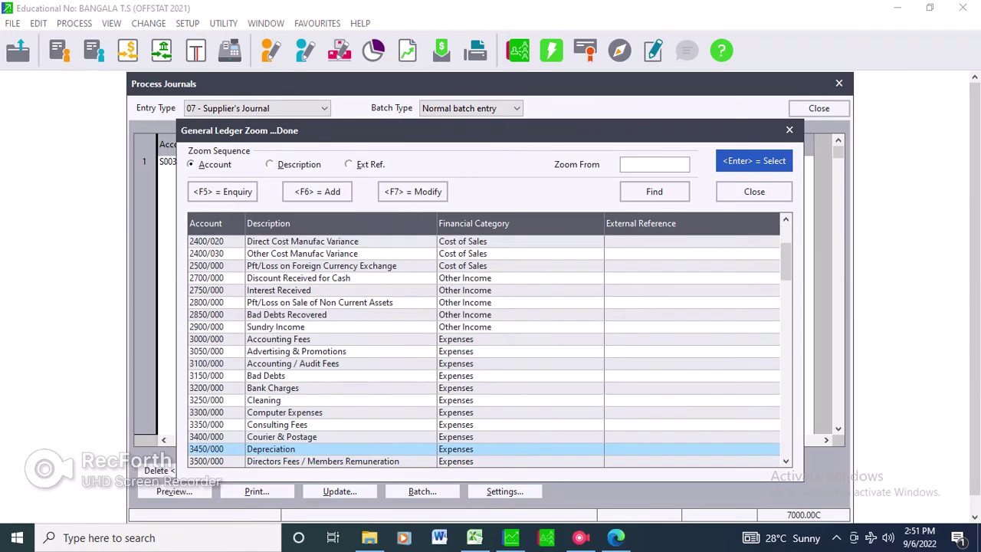
pyautogui.press('Down')
pyautogui.press('Down')
pyautogui.press('Down')
pyautogui.press('Down')
pyautogui.press('Down')
pyautogui.press('Down')
pyautogui.press('Down')
pyautogui.press('Down')
pyautogui.press('Down')
pyautogui.press('Down')
pyautogui.press('Down')
pyautogui.press('Down')
pyautogui.press('Down')
pyautogui.press('Down')
pyautogui.press('Down')
pyautogui.press('Down')
pyautogui.press('Down')
pyautogui.press('Down')
pyautogui.press('Down')
pyautogui.press('Down')
pyautogui.press('Down')
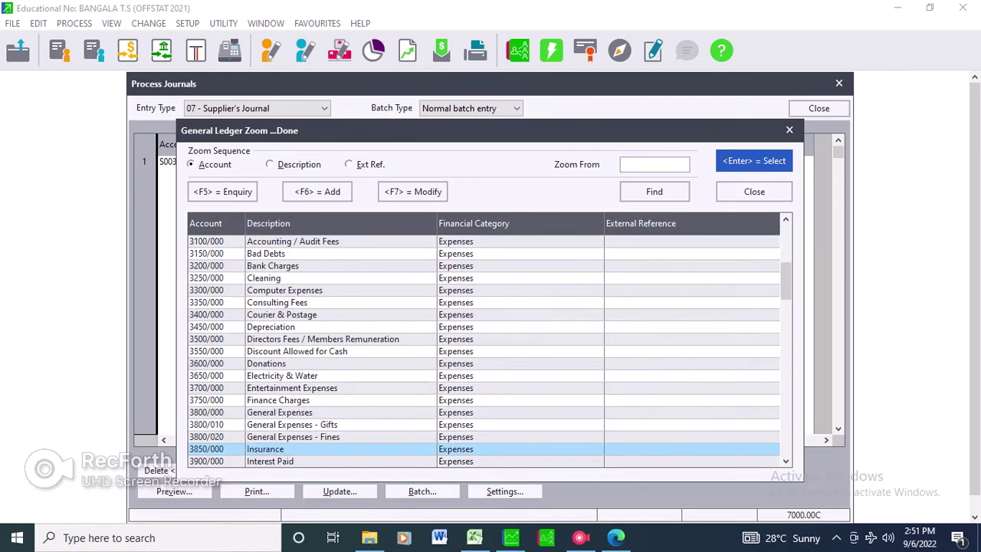
pyautogui.press('Down')
pyautogui.press('Down')
pyautogui.press('Down')
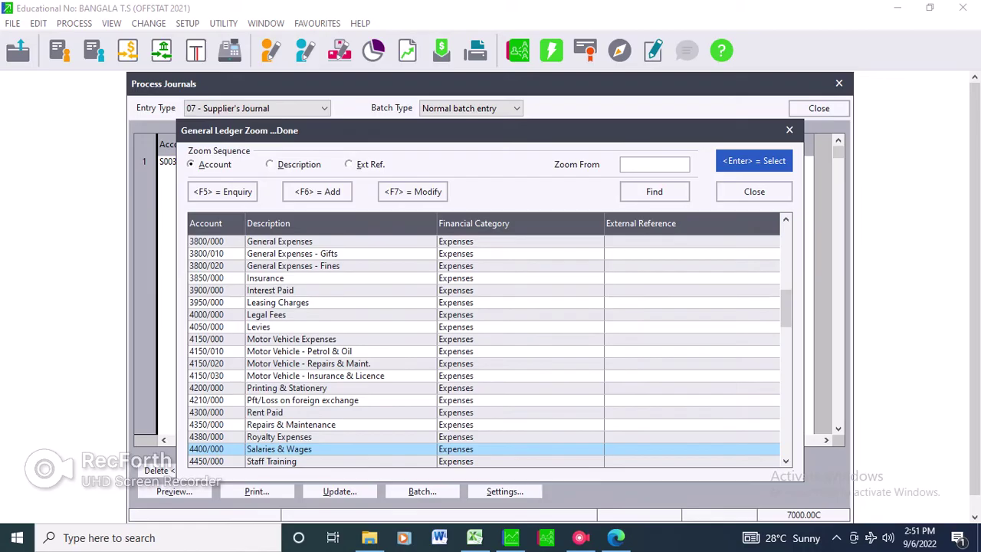
pyautogui.press('Down')
pyautogui.press('Down')
pyautogui.press('Down')
pyautogui.press('Down')
pyautogui.press('Down')
pyautogui.press('Down')
pyautogui.press('Down')
pyautogui.press('Down')
pyautogui.press('Down')
pyautogui.press('Down')
pyautogui.press('Down')
pyautogui.press('Down')
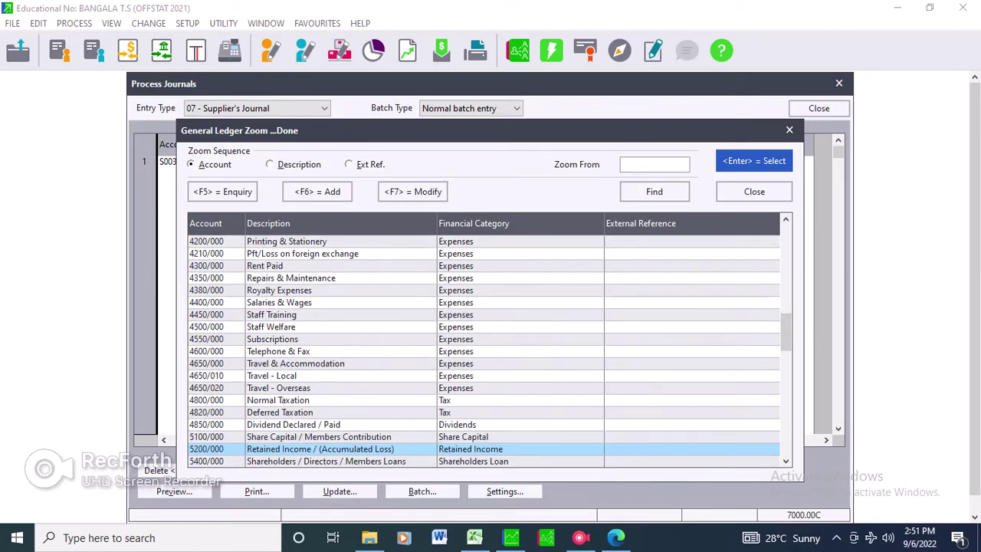
pyautogui.press('Down')
pyautogui.press('Down')
pyautogui.press('Down')
pyautogui.press('Down')
pyautogui.press('Down')
pyautogui.press('Down')
pyautogui.press('Down')
pyautogui.press('Down')
pyautogui.press('Down')
pyautogui.press('Down')
pyautogui.press('Down')
pyautogui.press('Down')
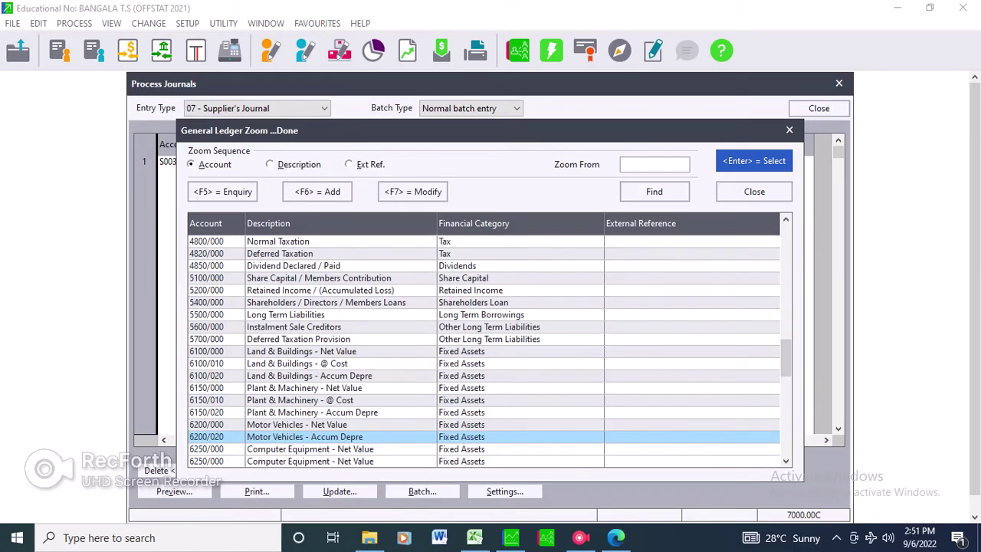
pyautogui.press('Down')
pyautogui.press('Down')
pyautogui.press('Down')
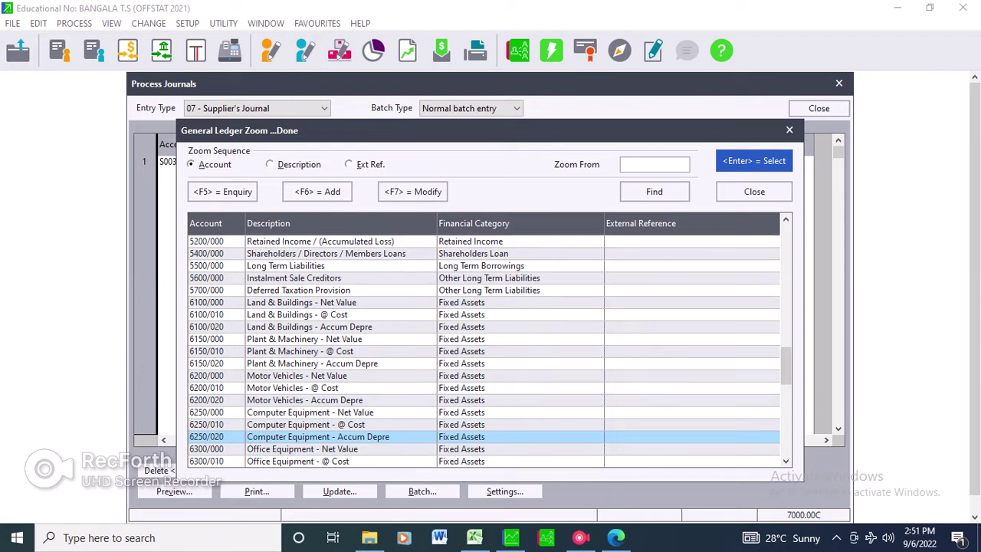
pyautogui.press('Up')
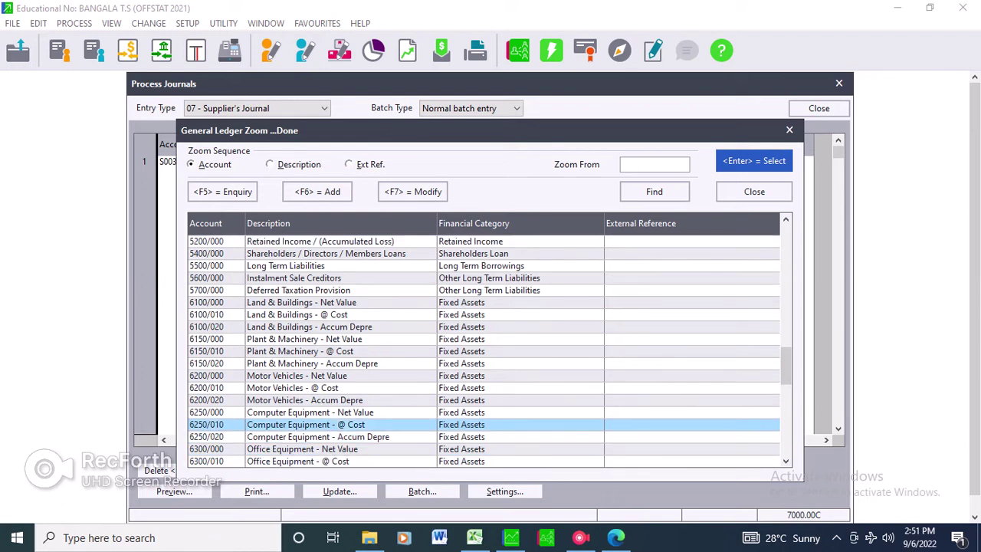
pyautogui.press('Return')
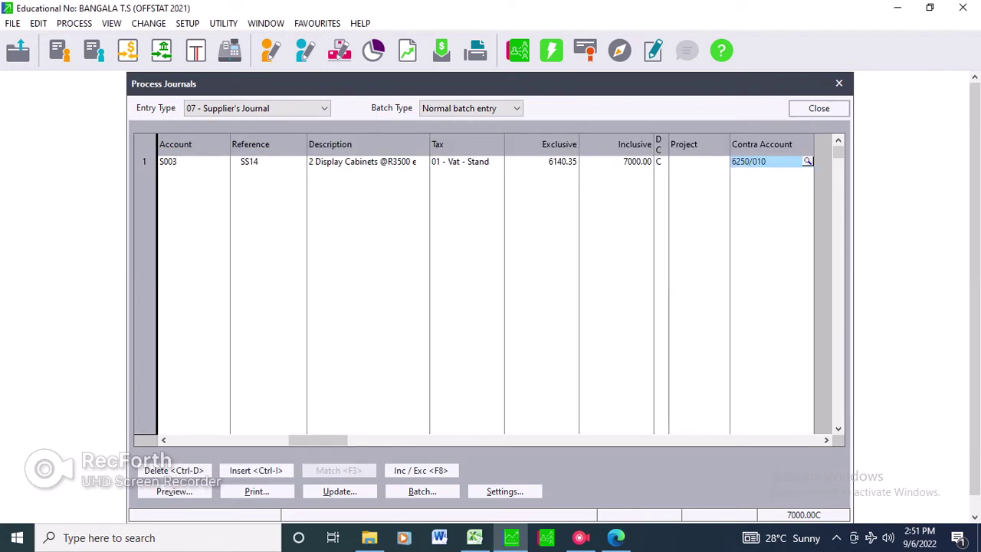
pyautogui.press('Return')
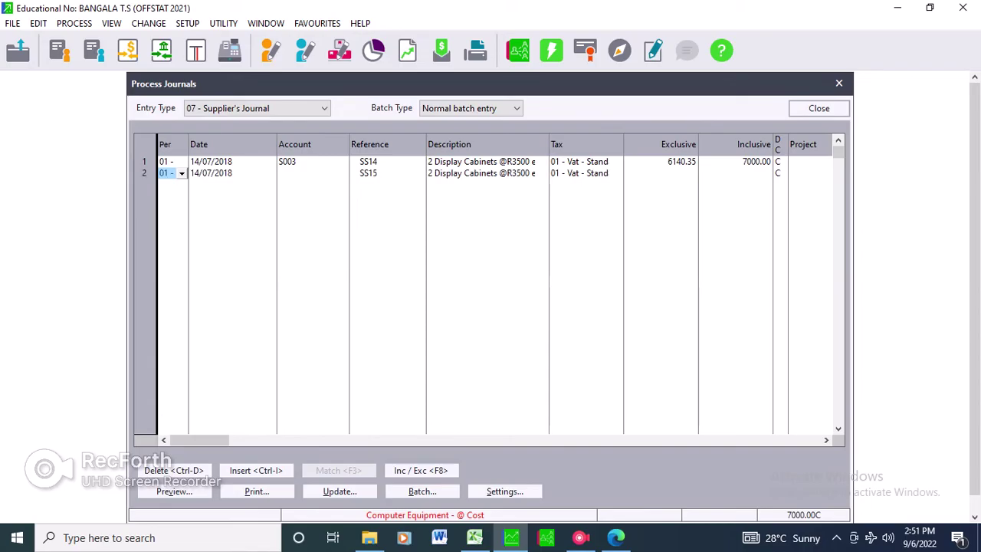
# Start the second journal line with its period and date kept, assign supplier S003, Stateman Stationery, and set the reference to SS14
pyautogui.press('Return')
pyautogui.press('Return')
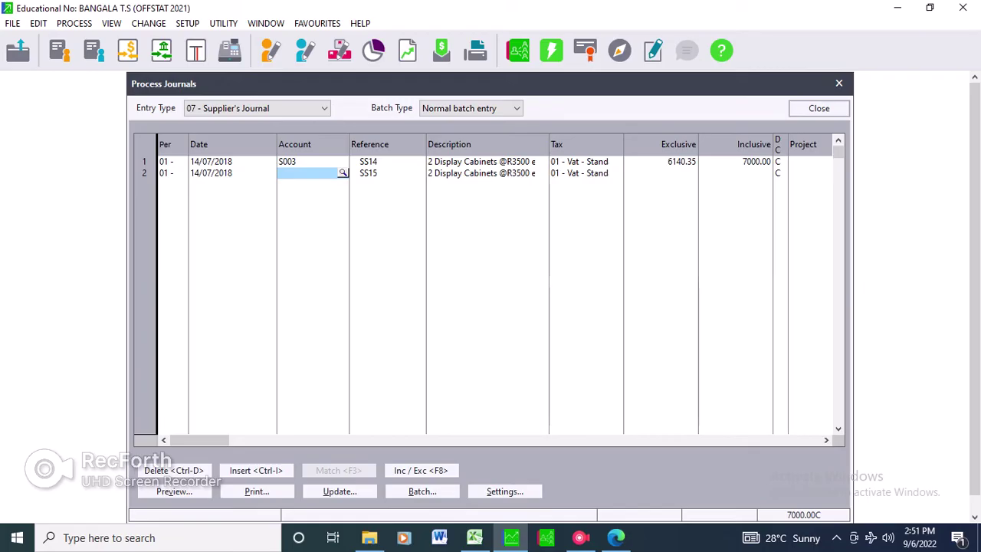
pyautogui.click(342, 173)
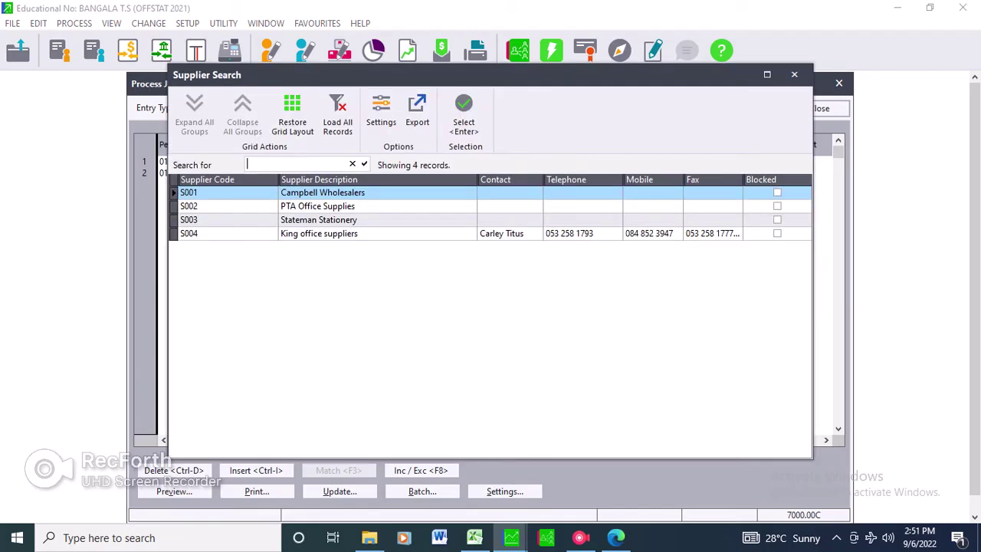
pyautogui.click(318, 219)
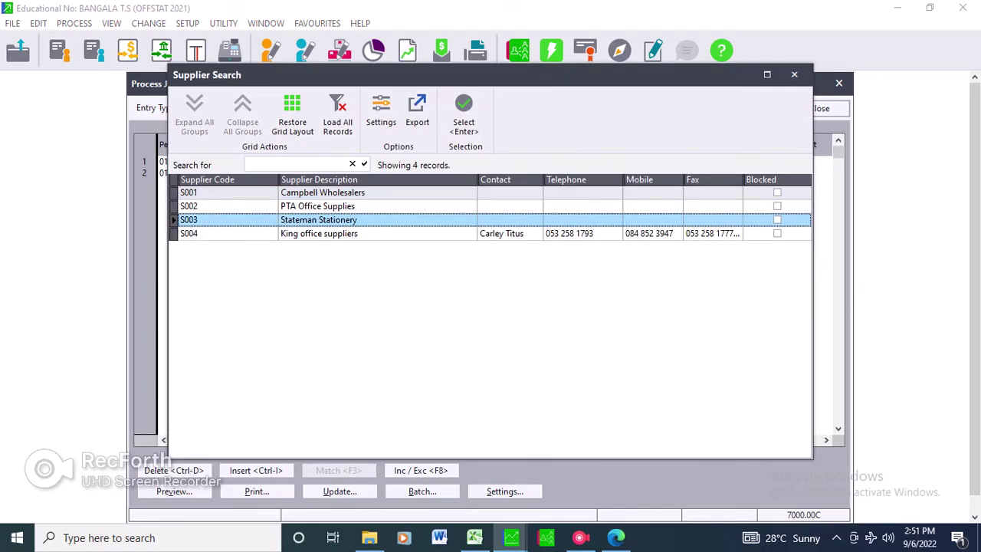
pyautogui.press('Return')
pyautogui.press('Return')
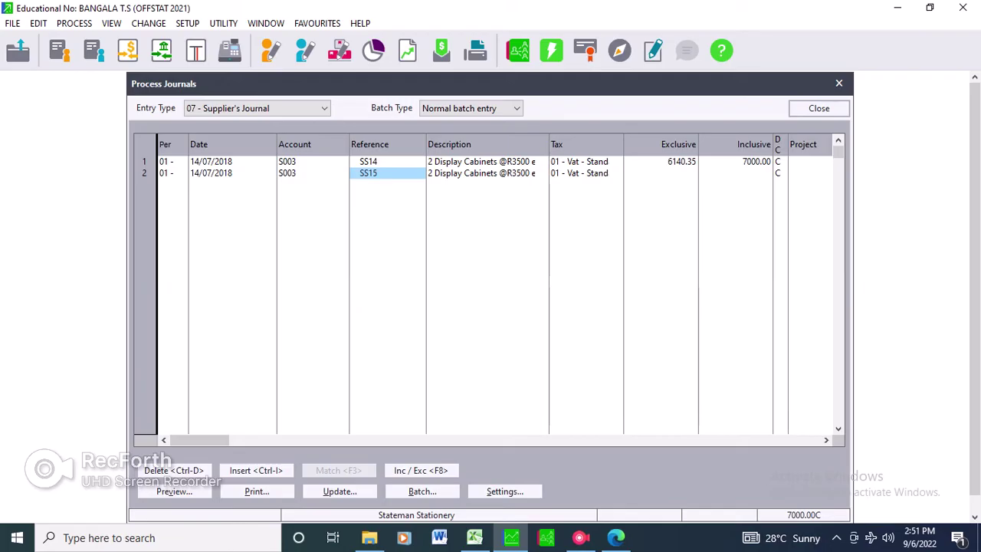
pyautogui.write('SS14')
pyautogui.press('Return')
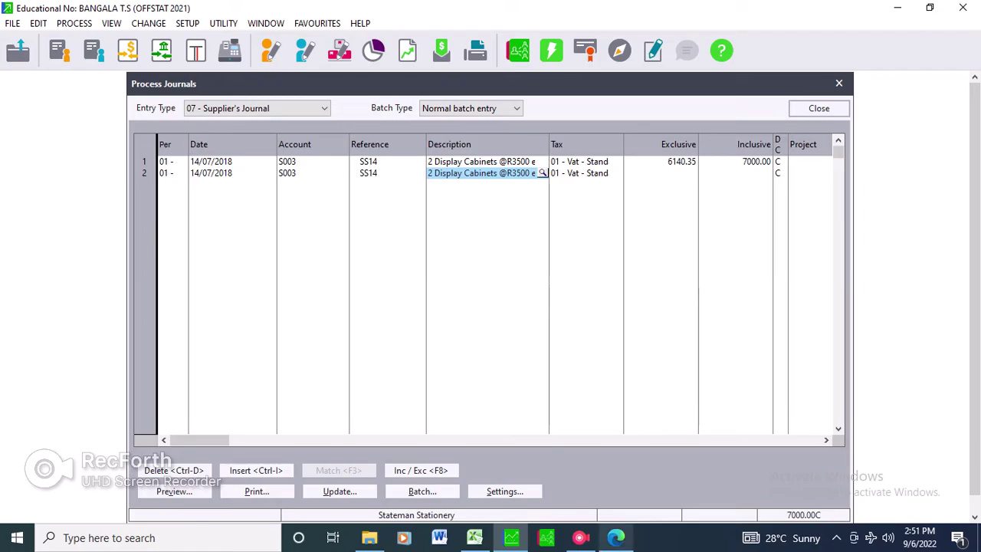
# Check the invoice's second item in the question paper and enter the line description "10 Files @ R50 each"
pyautogui.click(616, 537)
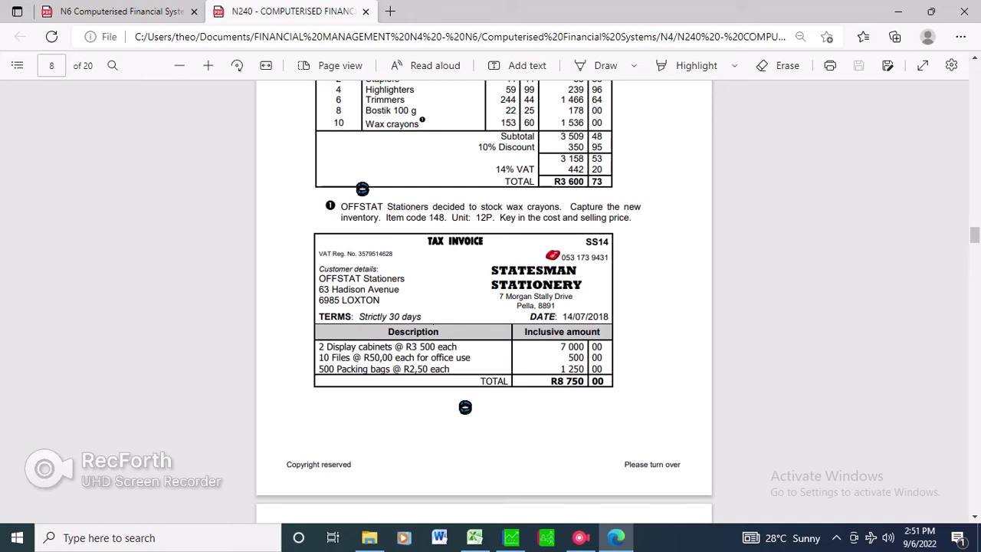
pyautogui.hotkey('alt', 'Tab')
pyautogui.write('10')
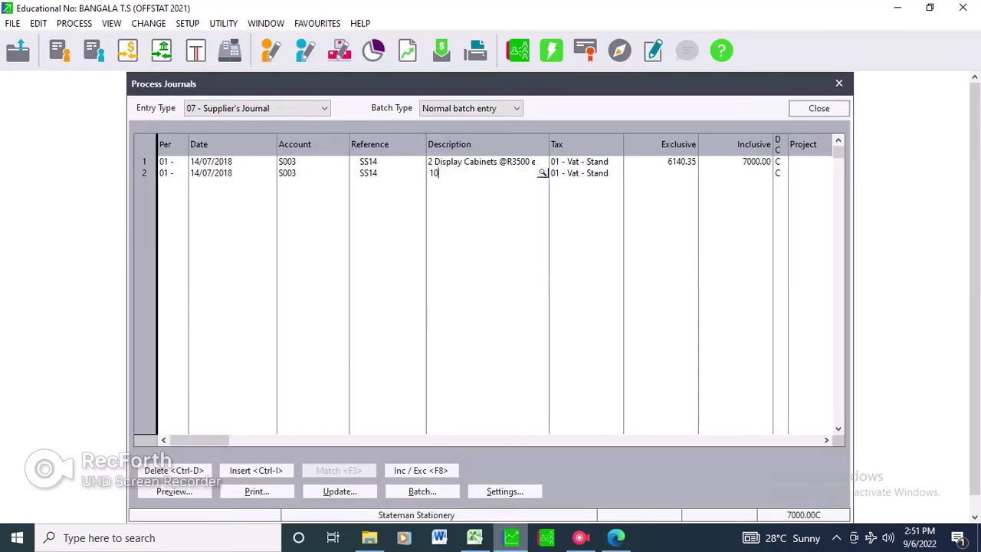
pyautogui.write('ie')
pyautogui.press('BackSpace')
pyautogui.write('les @ R50 each')
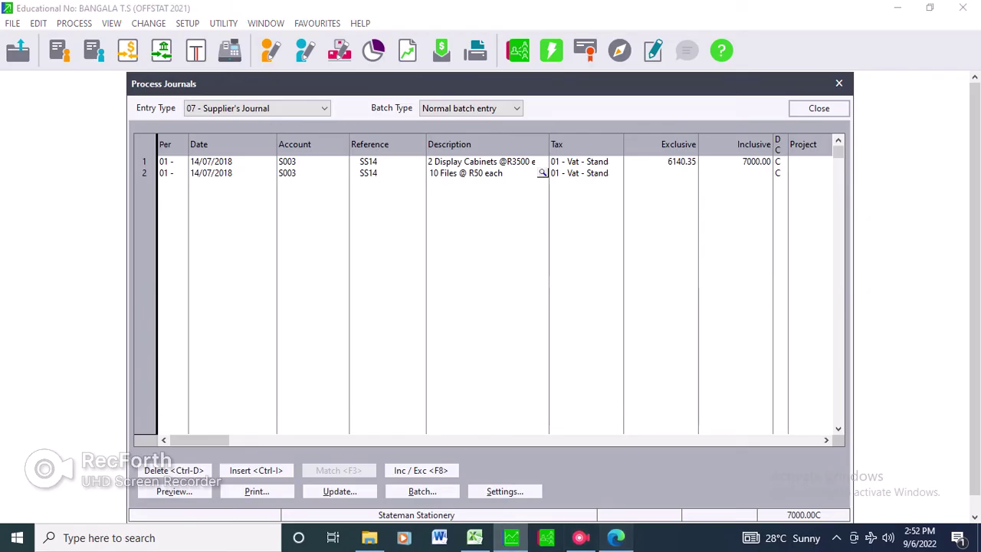
# Recheck the invoice item and extend the files line's description with "for office use", keeping the standard-rated VAT type
pyautogui.hotkey('alt', 'Tab')
pyautogui.hotkey('alt', 'Tab')
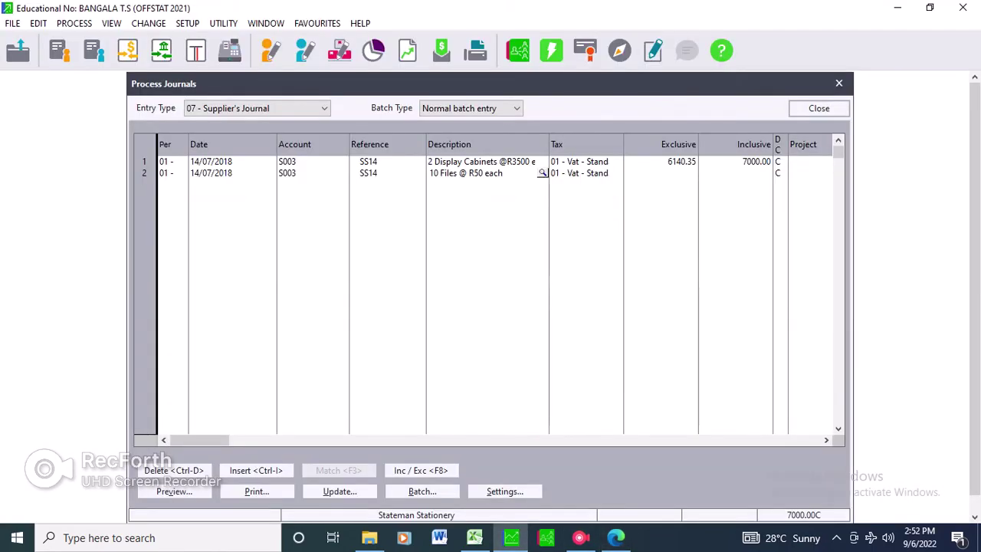
pyautogui.click(481, 161)
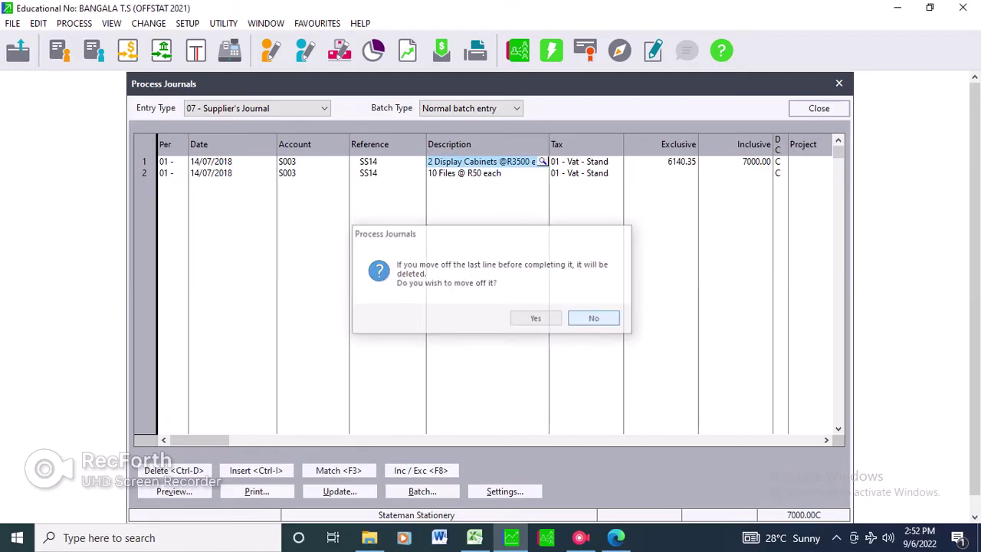
pyautogui.press('Return')
pyautogui.press('End')
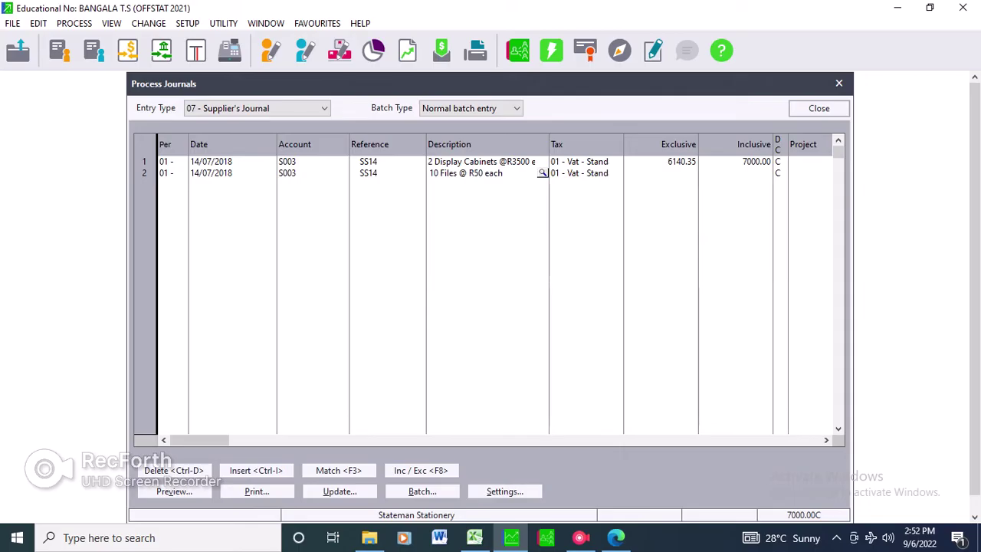
pyautogui.write('for office use')
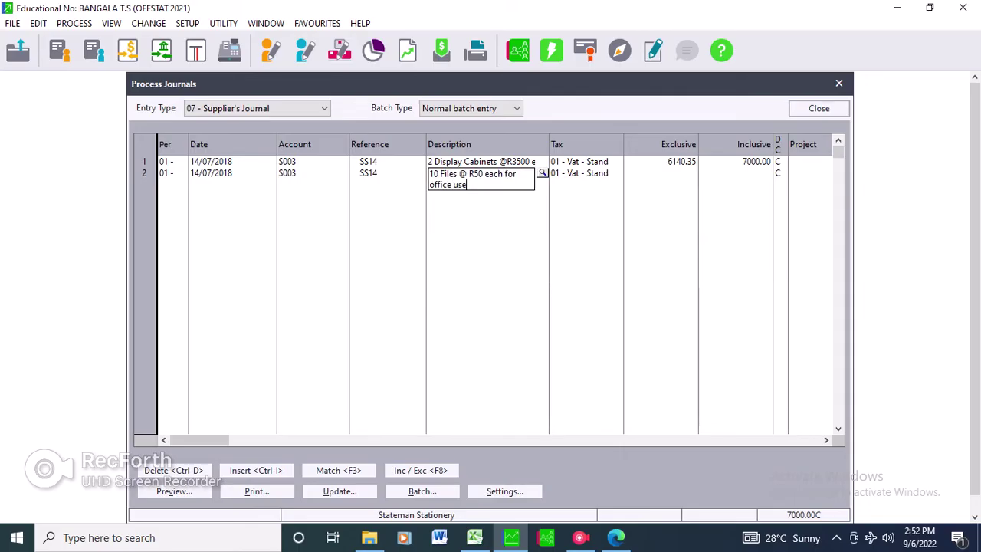
pyautogui.press('Return')
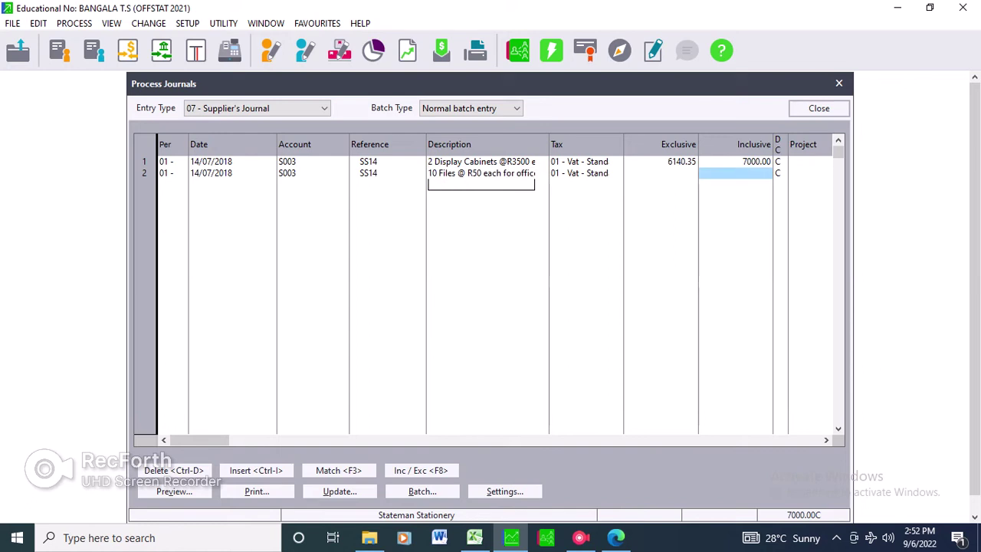
# Check the files' amount in the question paper and enter the inclusive amount of 500 as a credit without a project
pyautogui.click(616, 538)
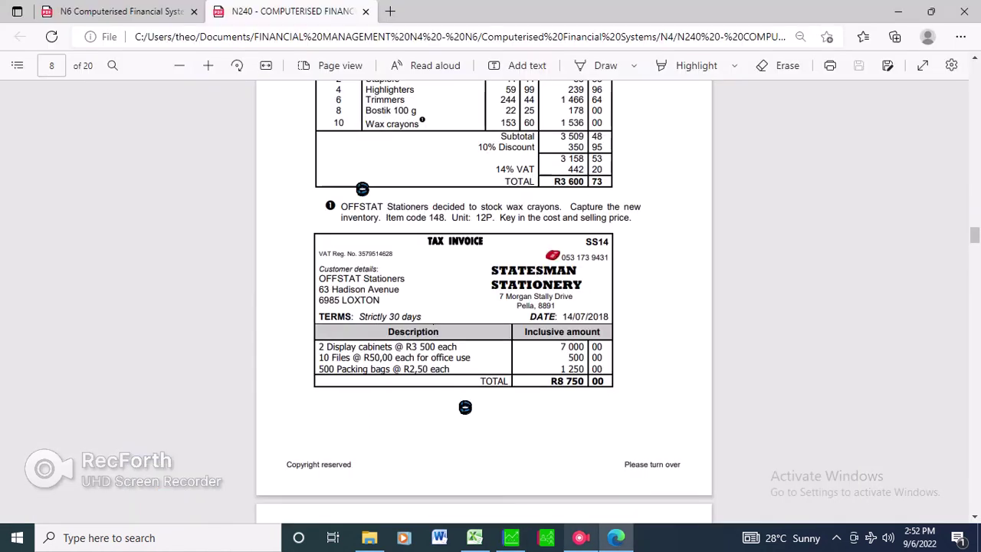
pyautogui.hotkey('alt', 'Tab')
pyautogui.write('500')
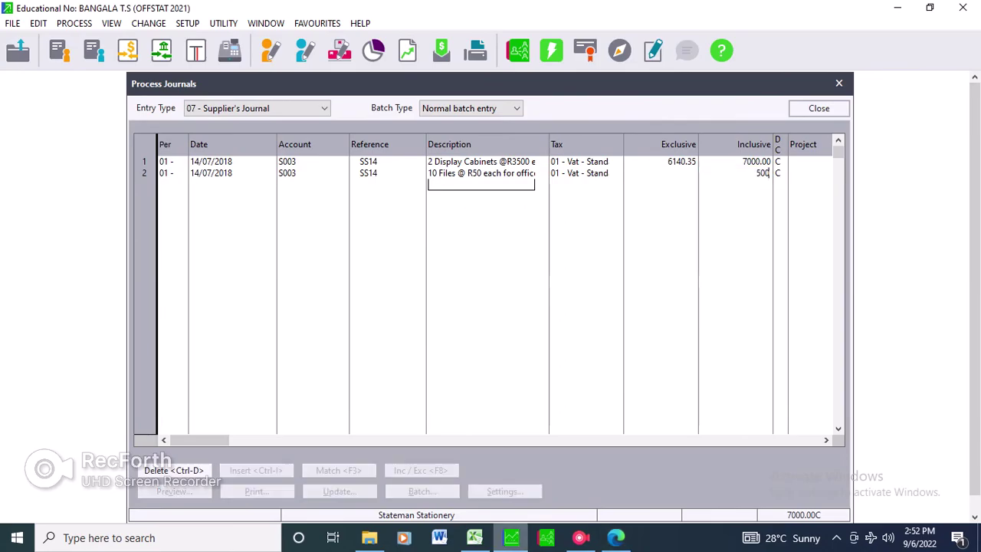
pyautogui.press('Return')
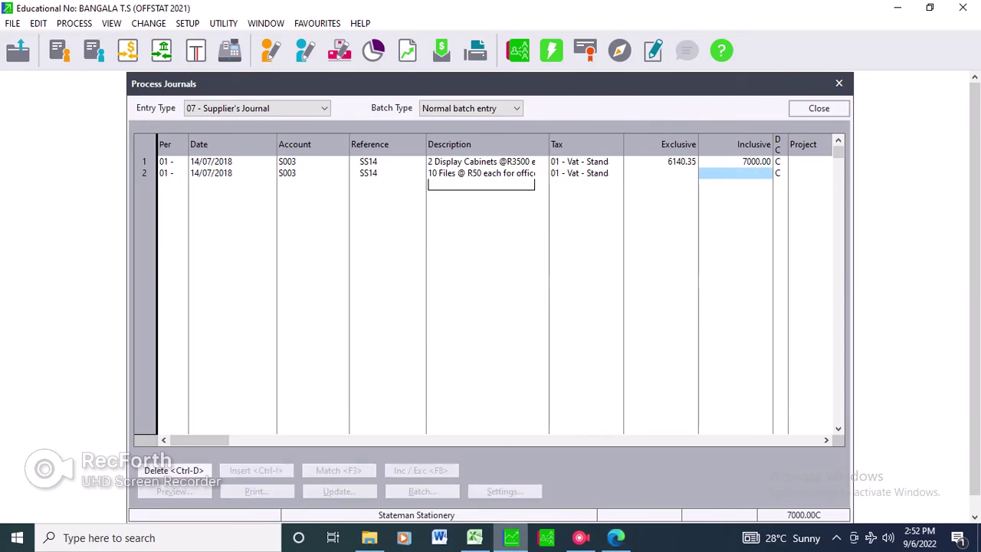
pyautogui.press('Return')
pyautogui.press('Return')
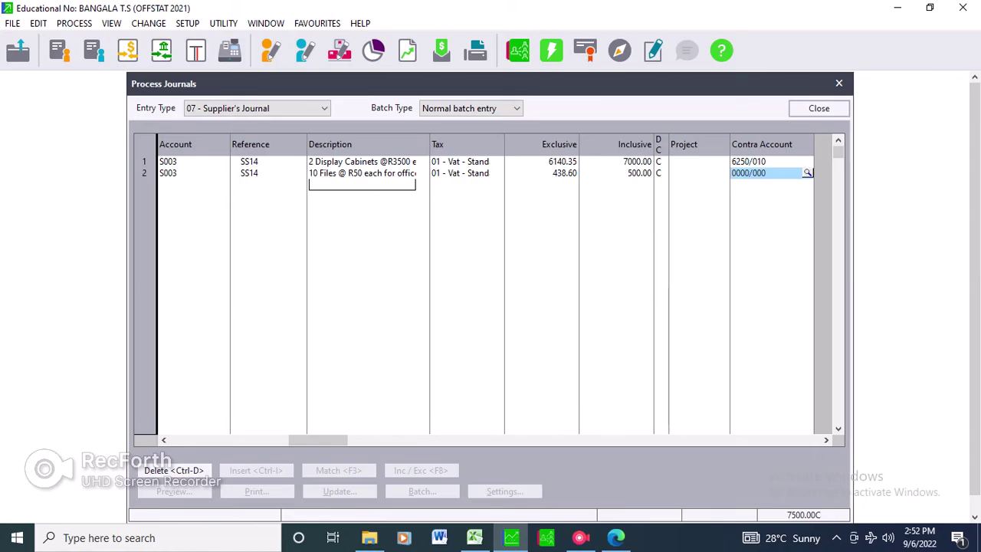
# Open the general ledger account list for the files line's contra account and look through it down to the last accounts
pyautogui.press('F5')
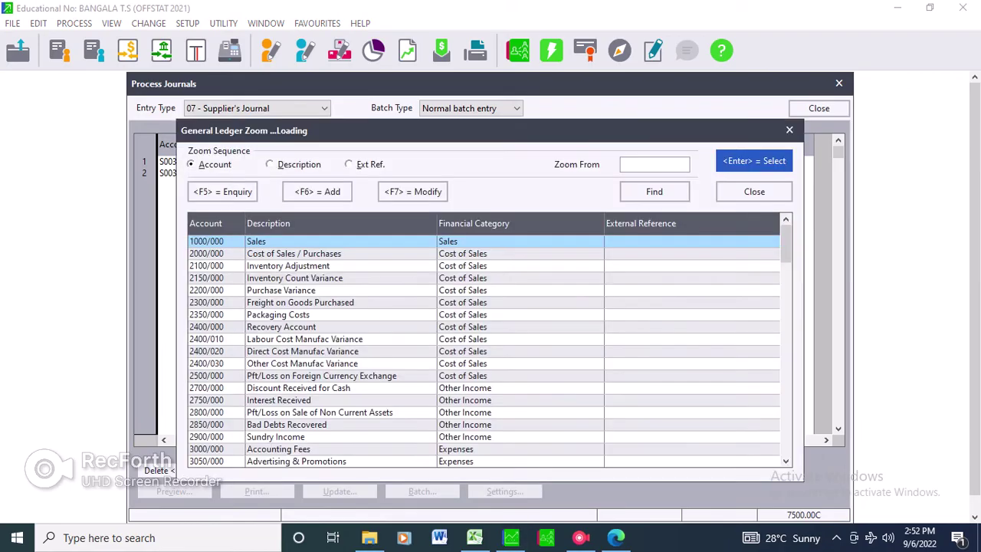
pyautogui.press('pagedown')
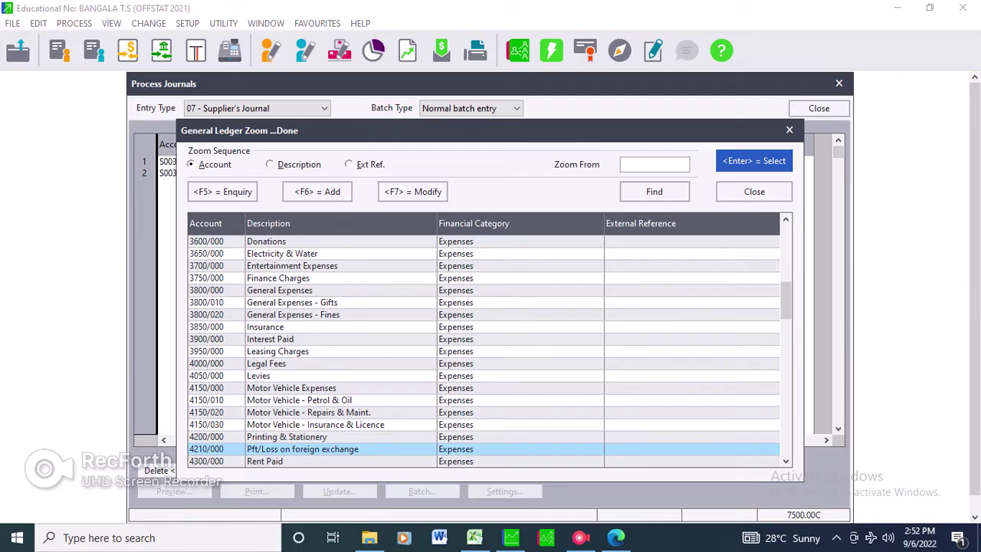
pyautogui.press('Down')
pyautogui.press('Down')
pyautogui.press('Down')
pyautogui.press('Down')
pyautogui.press('Down')
pyautogui.press('Down')
pyautogui.press('Down')
pyautogui.press('Down')
pyautogui.press('Down')
pyautogui.press('Down')
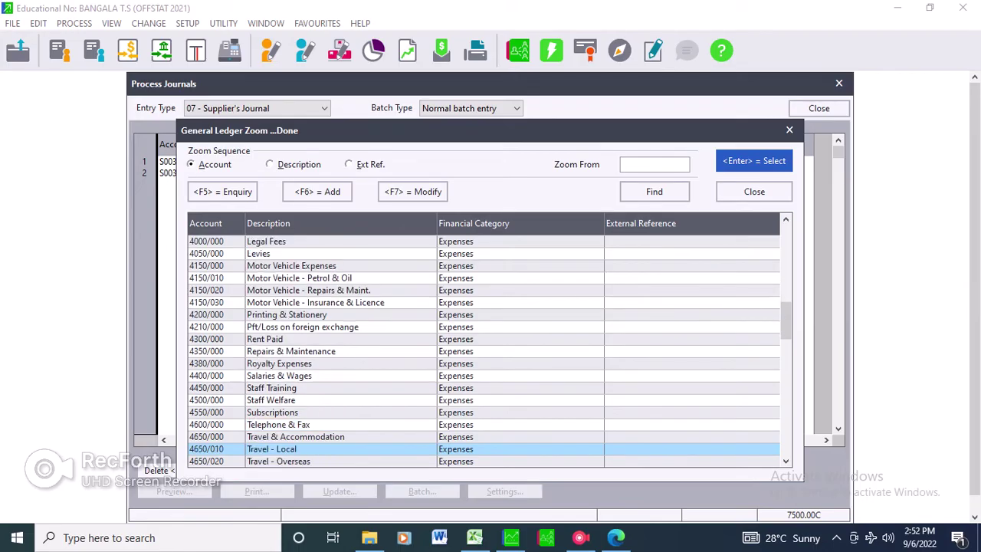
pyautogui.press('Down')
pyautogui.press('Down')
pyautogui.press('Down')
pyautogui.press('Down')
pyautogui.press('Down')
pyautogui.press('Down')
pyautogui.press('Down')
pyautogui.press('Down')
pyautogui.press('Down')
pyautogui.press('Down')
pyautogui.press('Down')
pyautogui.press('Down')
pyautogui.press('Down')
pyautogui.press('Down')
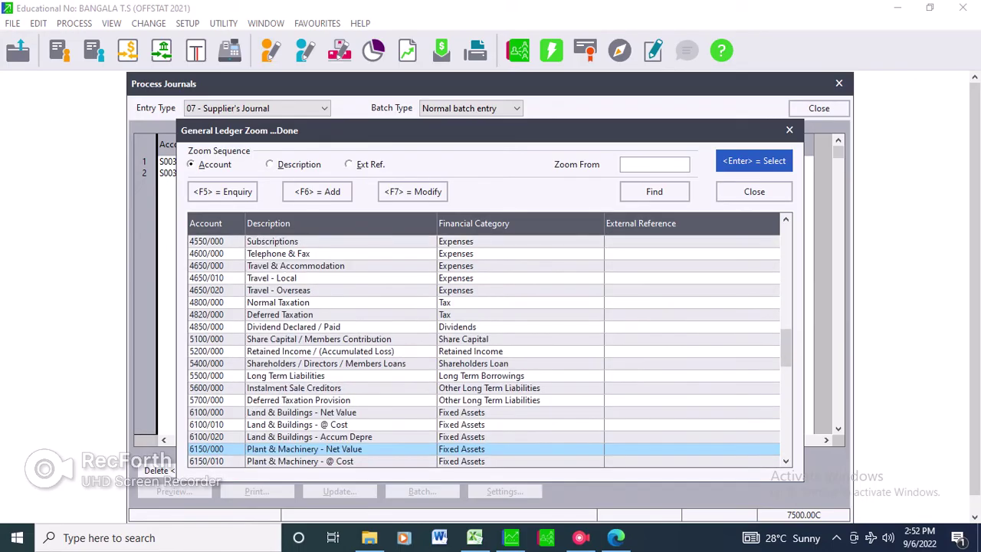
pyautogui.press('Down')
pyautogui.press('Down')
pyautogui.press('Down')
pyautogui.press('Down')
pyautogui.press('Down')
pyautogui.press('Down')
pyautogui.press('Down')
pyautogui.press('Down')
pyautogui.press('Down')
pyautogui.press('Down')
pyautogui.press('Down')
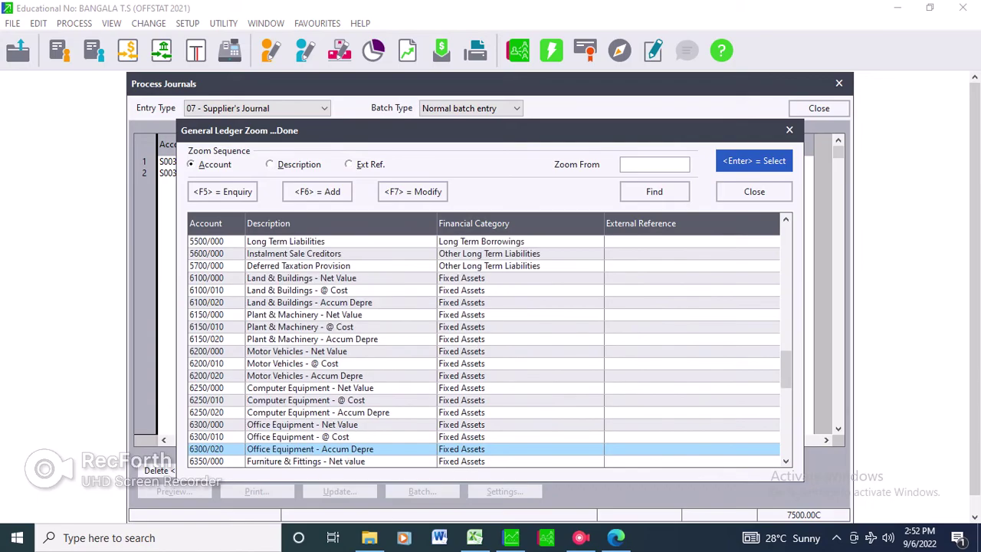
pyautogui.press('Down')
pyautogui.press('Down')
pyautogui.press('Down')
pyautogui.press('Down')
pyautogui.press('Down')
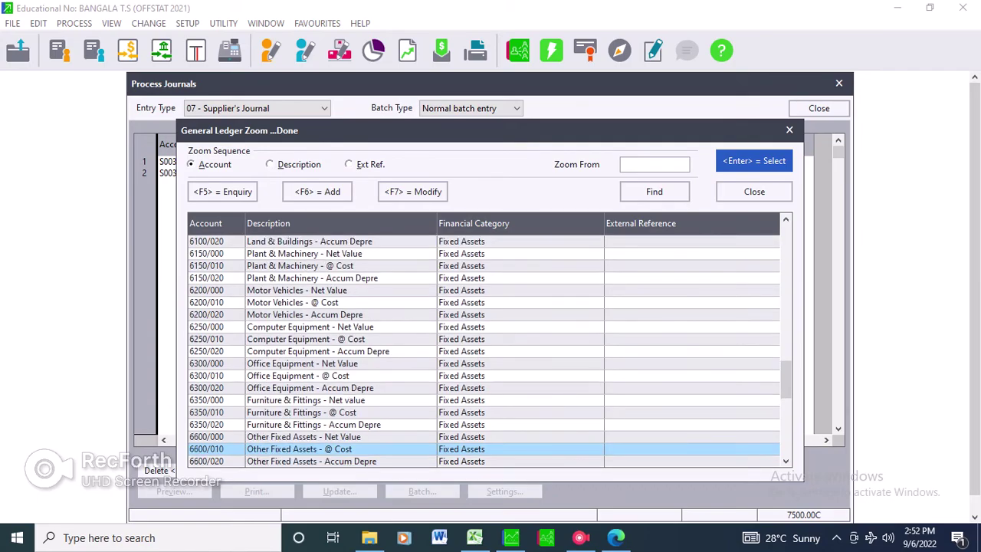
pyautogui.press('Down')
pyautogui.press('Down')
pyautogui.press('Down')
pyautogui.press('Down')
pyautogui.press('Down')
pyautogui.press('Down')
pyautogui.press('Down')
pyautogui.press('Down')
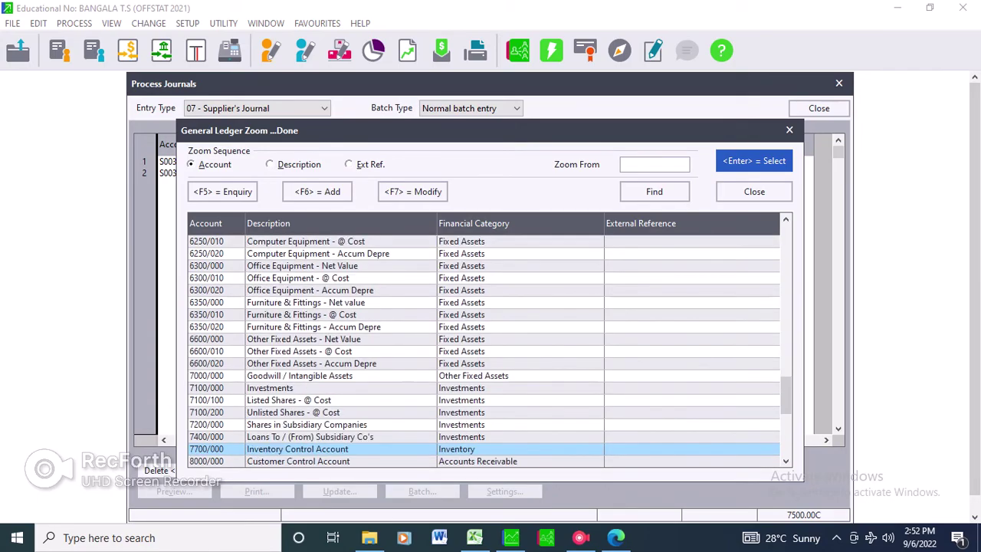
pyautogui.press('Down')
pyautogui.press('Down')
pyautogui.press('Down')
pyautogui.press('Down')
pyautogui.press('Down')
pyautogui.press('Down')
pyautogui.press('Down')
pyautogui.press('Down')
pyautogui.press('Down')
pyautogui.press('Down')
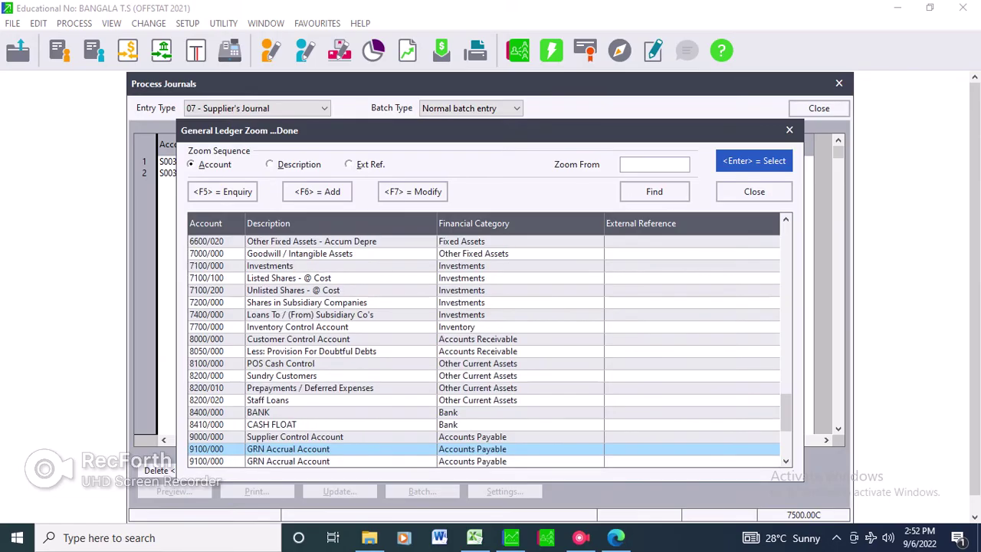
pyautogui.press('Down')
pyautogui.press('Down')
pyautogui.press('Down')
pyautogui.press('Down')
pyautogui.press('Down')
pyautogui.press('Down')
pyautogui.press('Down')
pyautogui.press('Down')
pyautogui.press('Down')
pyautogui.press('Down')
pyautogui.press('Down')
pyautogui.press('Down')
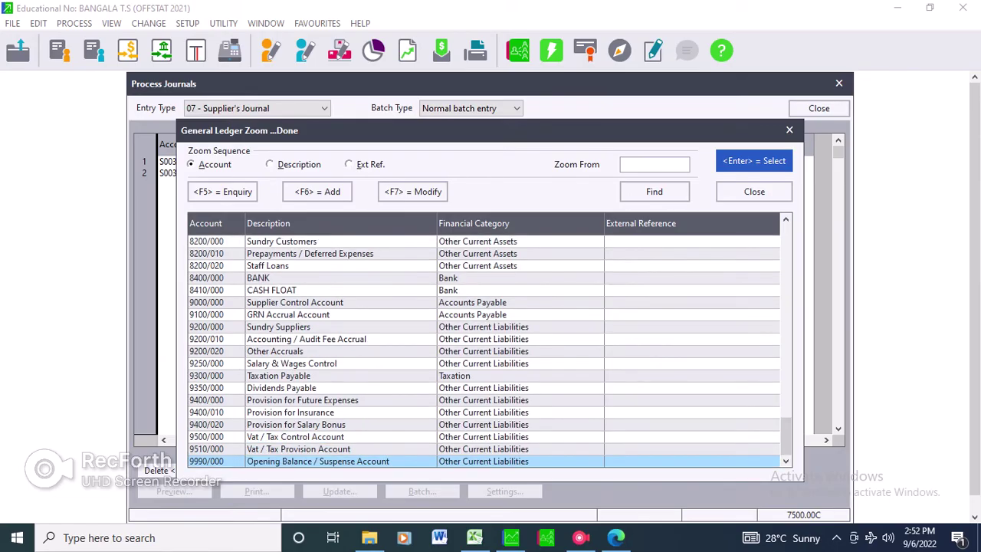
pyautogui.press('Up')
pyautogui.press('Up')
pyautogui.click(259, 277)
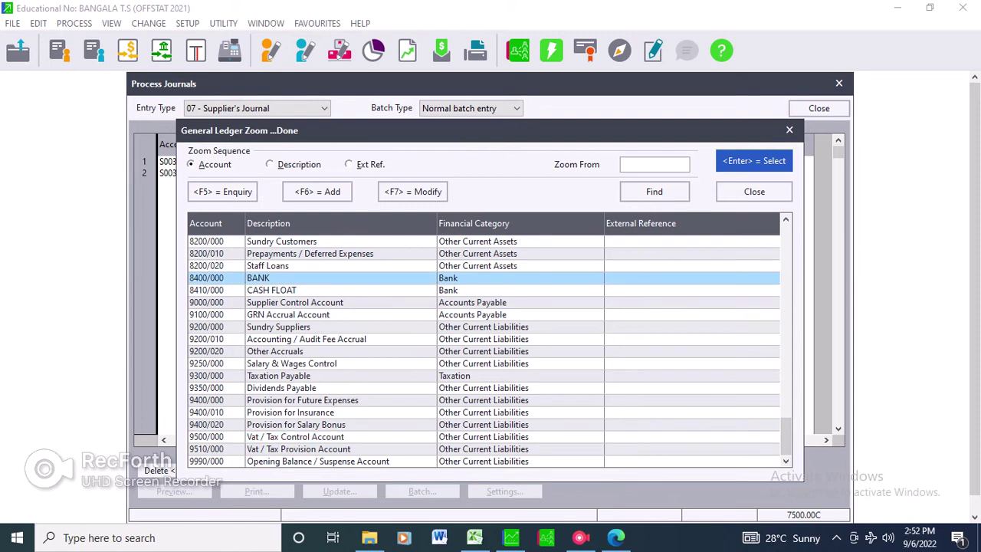
# Set the files line's contra account to 4200/000, Printing & Stationery, and accept the line
pyautogui.press('Up')
pyautogui.press('Up')
pyautogui.press('Up')
pyautogui.press('Up')
pyautogui.press('Up')
pyautogui.press('Up')
pyautogui.press('Up')
pyautogui.press('Up')
pyautogui.press('Up')
pyautogui.press('Up')
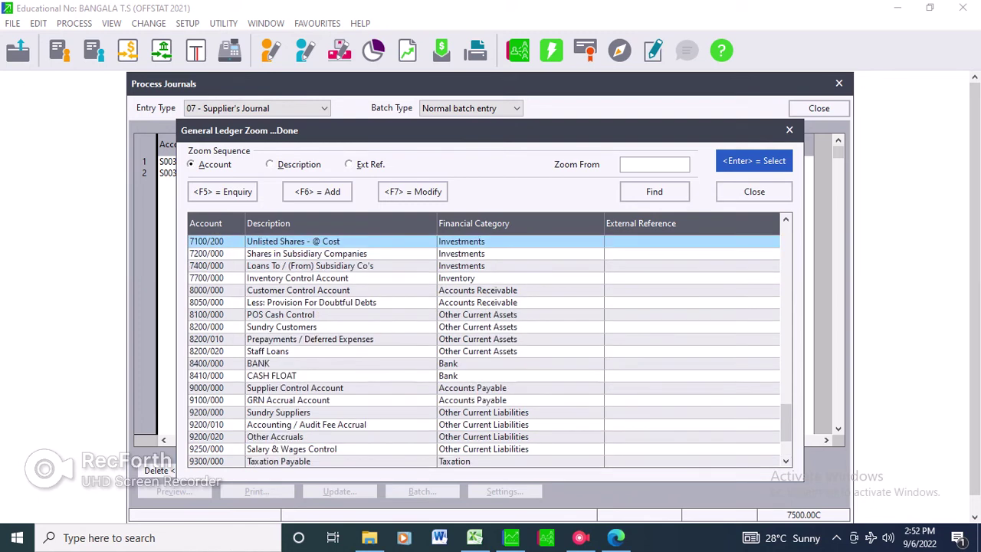
pyautogui.press('Up')
pyautogui.press('Up')
pyautogui.press('Up')
pyautogui.press('Up')
pyautogui.press('Up')
pyautogui.press('Up')
pyautogui.press('Up')
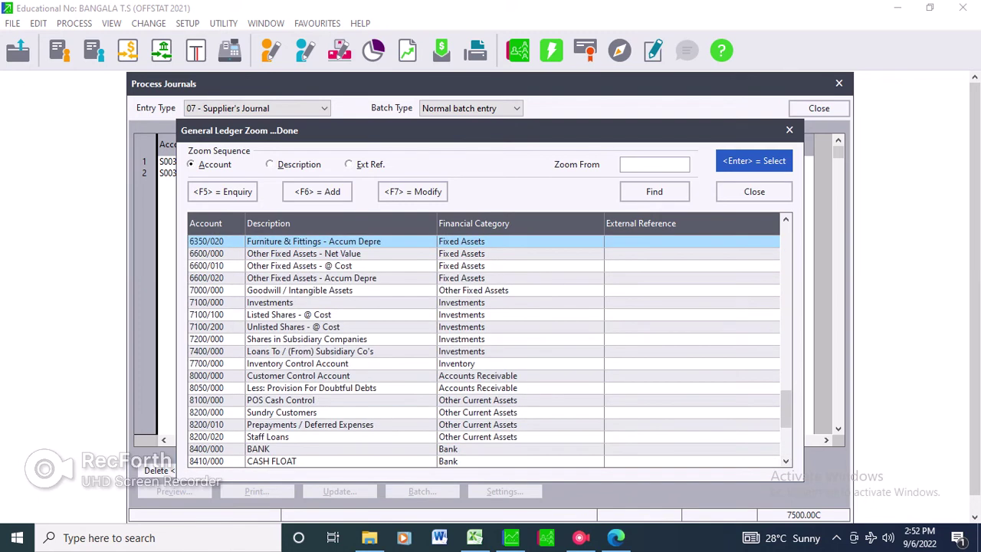
pyautogui.press('pageup')
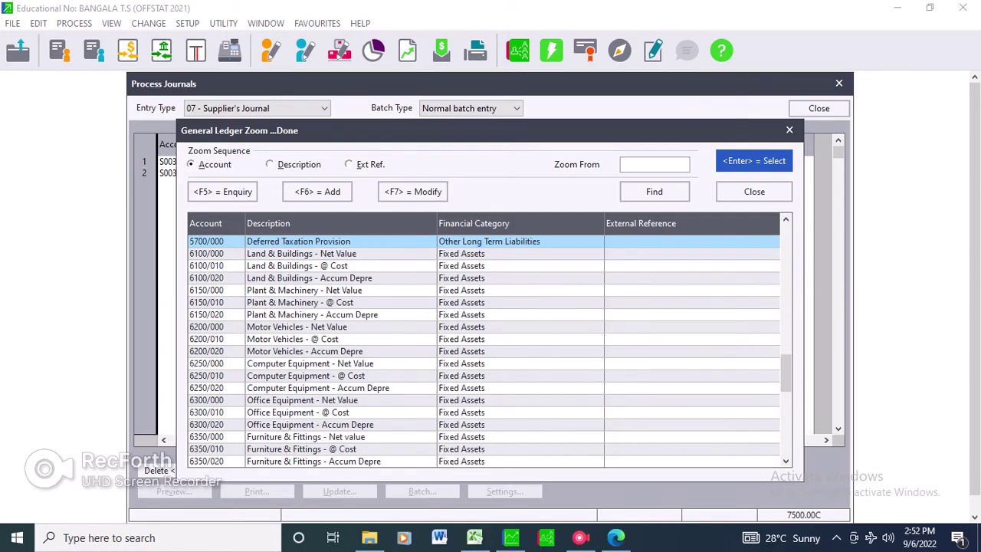
pyautogui.press('Up')
pyautogui.press('Up')
pyautogui.press('Up')
pyautogui.press('Up')
pyautogui.press('Up')
pyautogui.press('Up')
pyautogui.press('Up')
pyautogui.press('Up')
pyautogui.press('Up')
pyautogui.press('Up')
pyautogui.press('Up')
pyautogui.press('Up')
pyautogui.press('Up')
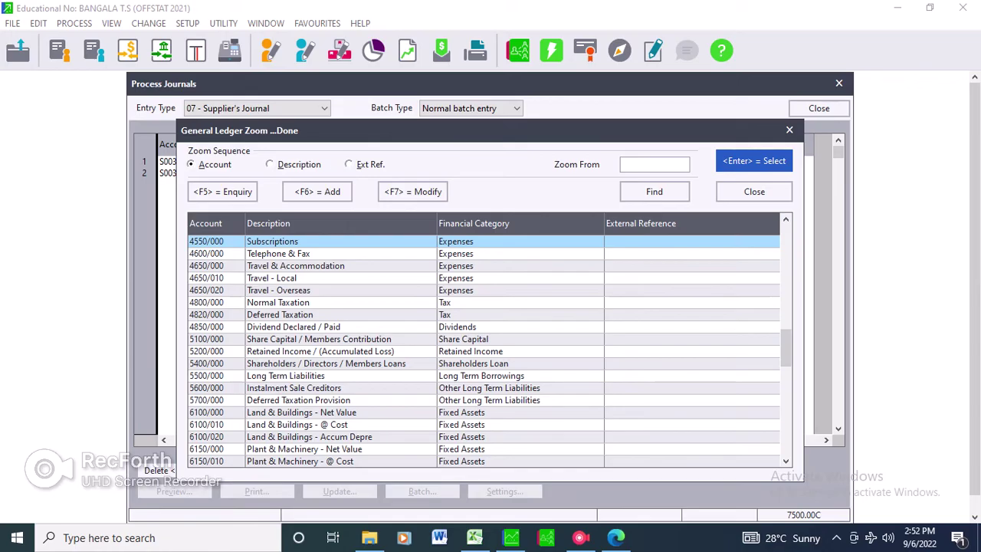
pyautogui.press('Up')
pyautogui.press('Up')
pyautogui.press('Up')
pyautogui.press('Up')
pyautogui.press('Up')
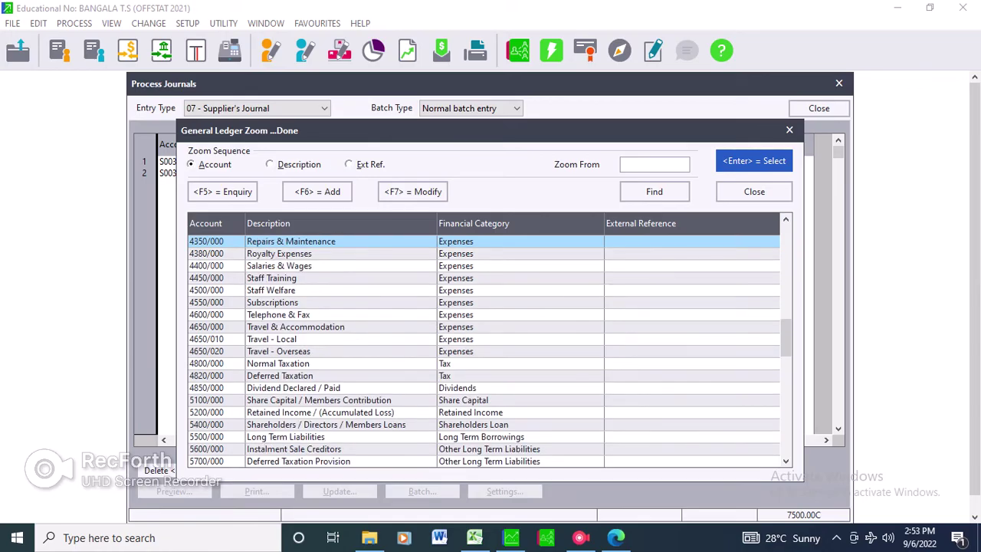
pyautogui.press('Up')
pyautogui.press('Up')
pyautogui.press('Up')
pyautogui.press('Up')
pyautogui.press('Up')
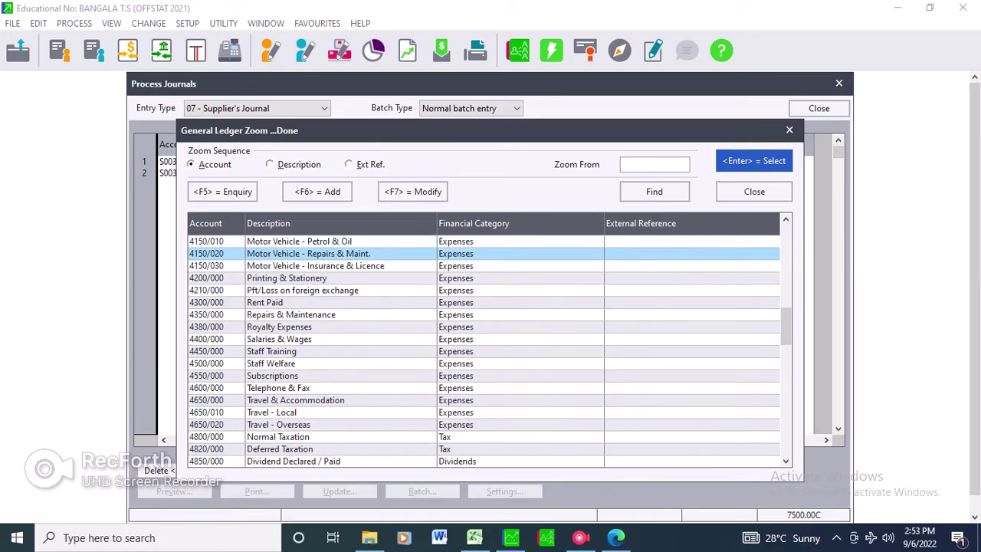
pyautogui.press('Down')
pyautogui.press('Down')
pyautogui.press('Return')
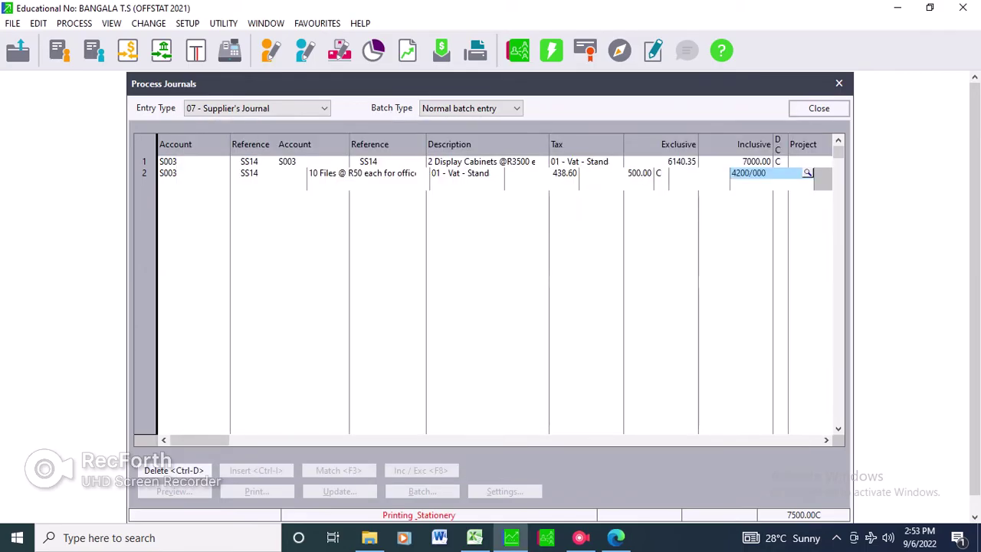
pyautogui.press('Return')
# Start the third journal line with its period and date kept and assign supplier S003, Stateman Stationery
pyautogui.press('Return')
pyautogui.press('Return')
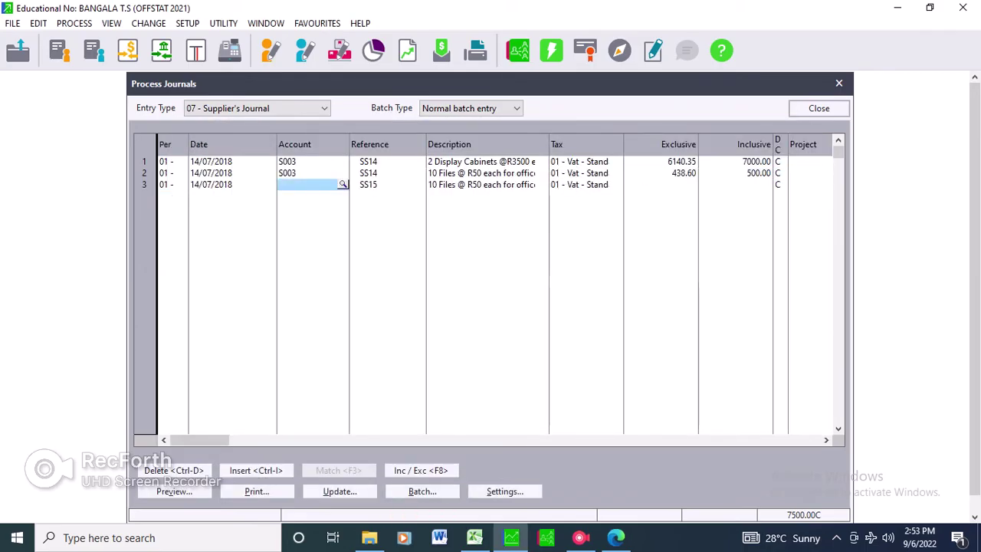
pyautogui.press('Return')
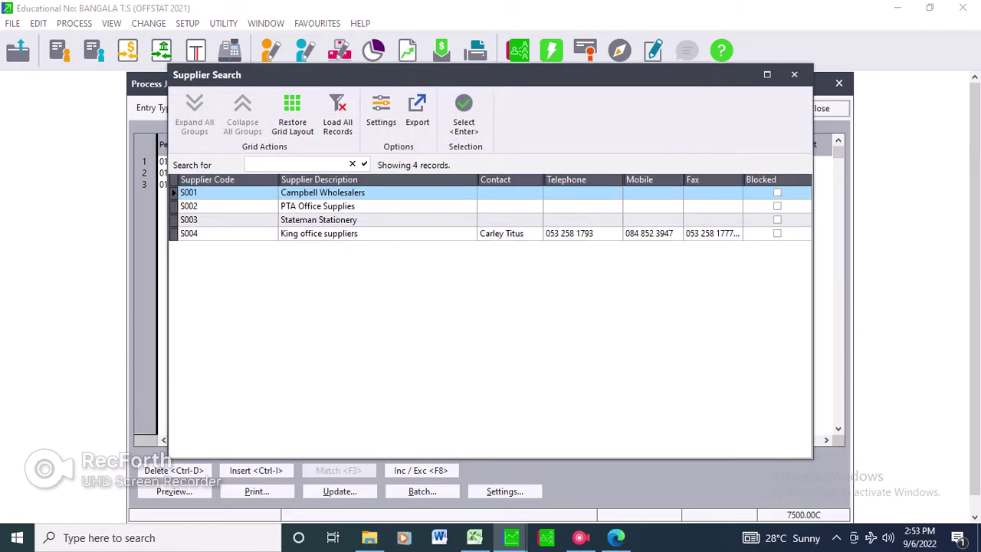
pyautogui.click(318, 219)
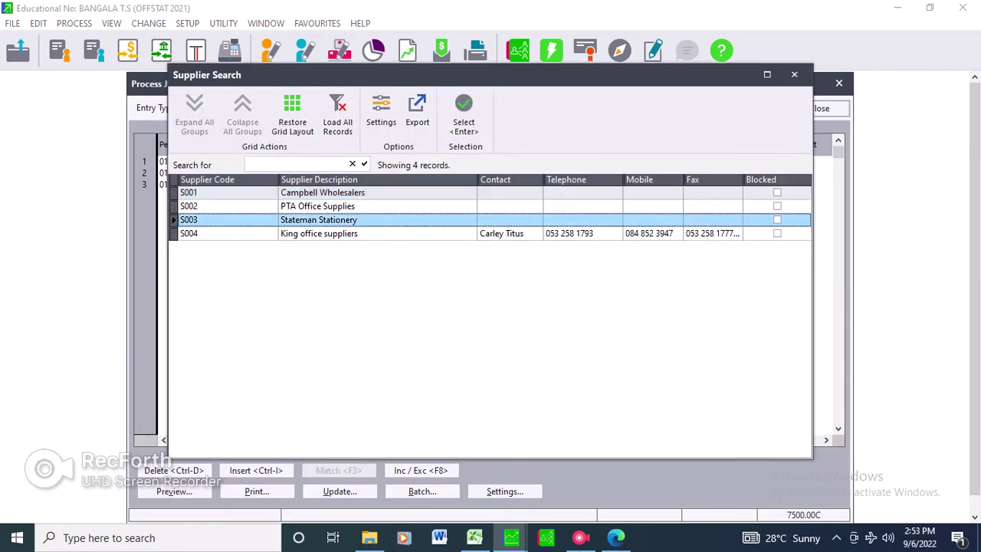
pyautogui.press('Return')
pyautogui.press('Return')
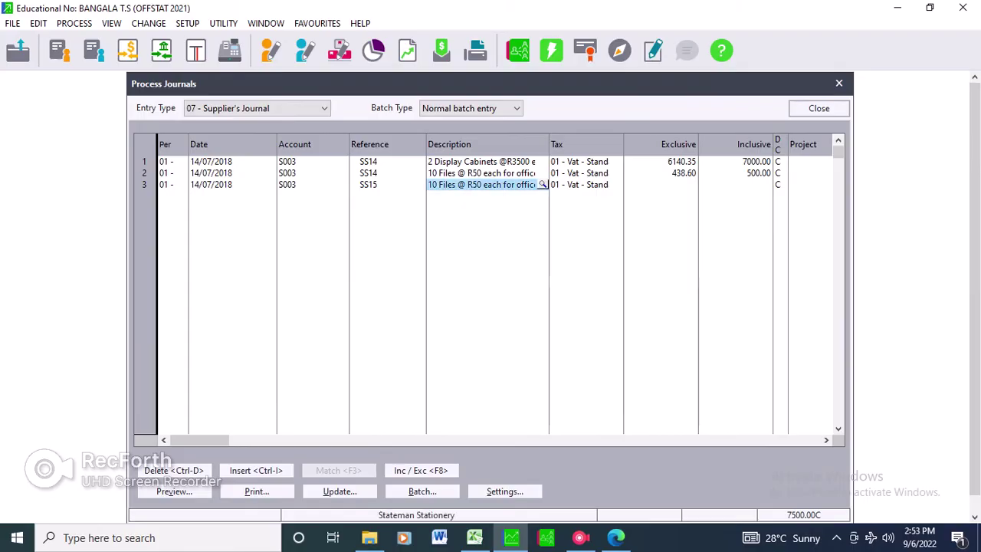
# Return to the third line's reference and set it to SS14
pyautogui.press('Return')
pyautogui.click(387, 184)
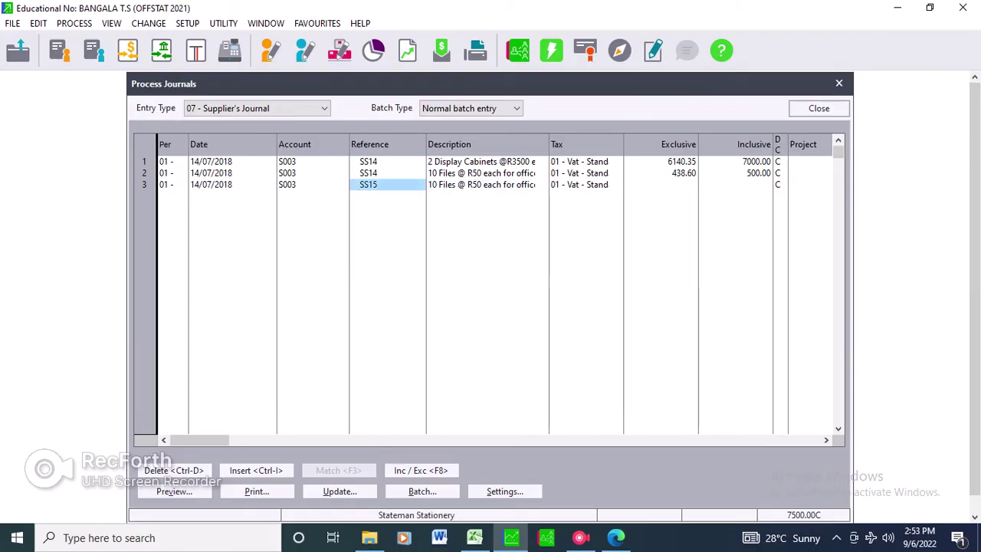
pyautogui.write('SS14')
pyautogui.press('Return')
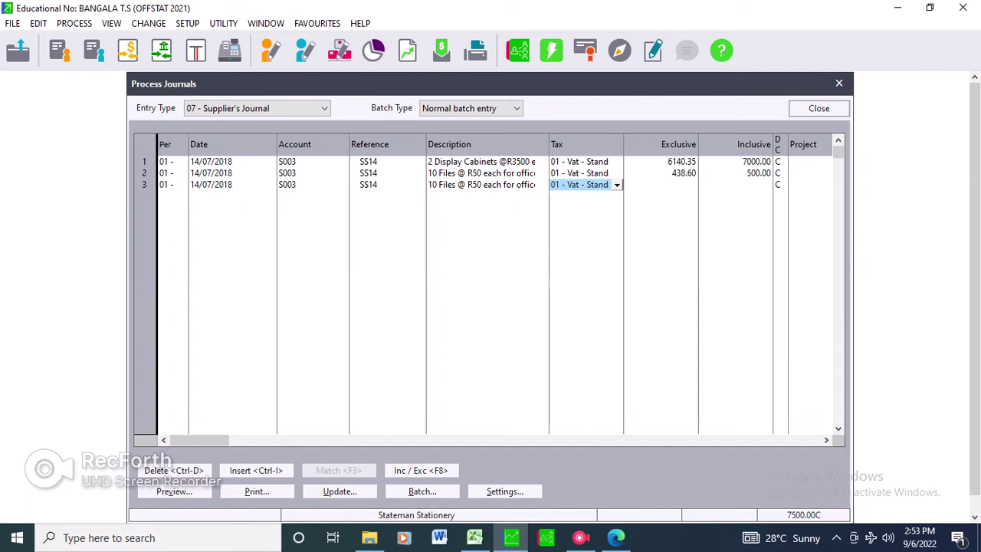
# Check the invoice's third item in the question paper and enter the line description "500 Packih Bags@ R2.50 each", keeping the standard-rated VAT type
pyautogui.click(481, 185)
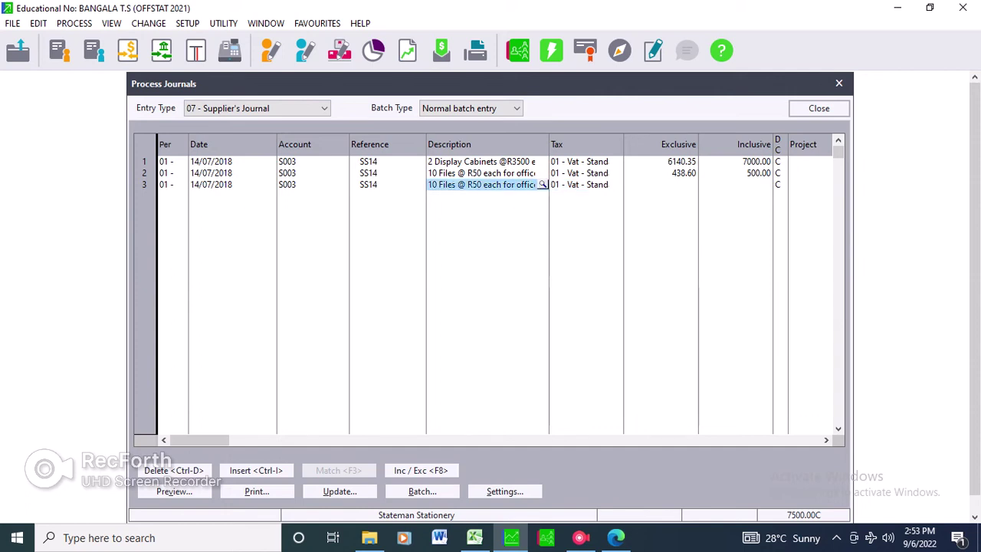
pyautogui.click(615, 537)
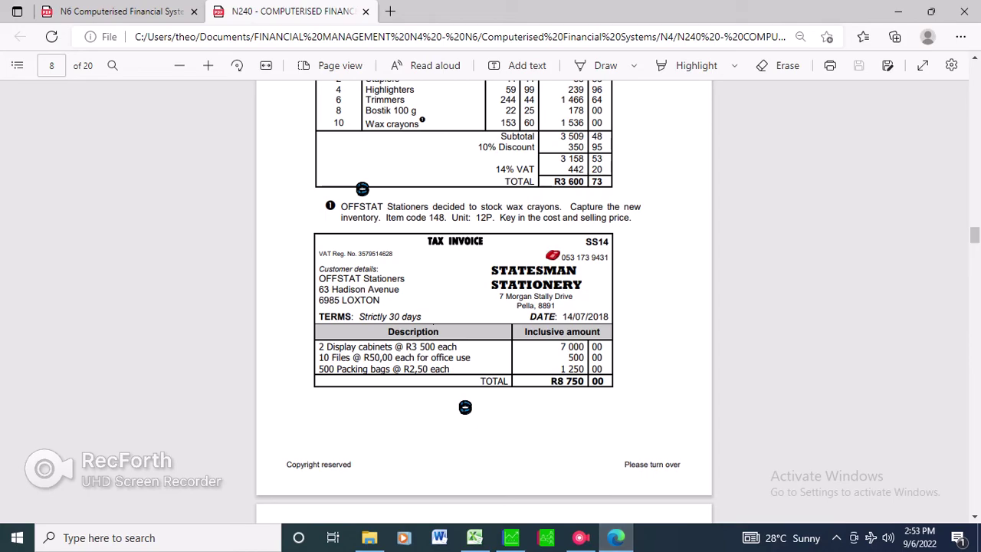
pyautogui.click(510, 537)
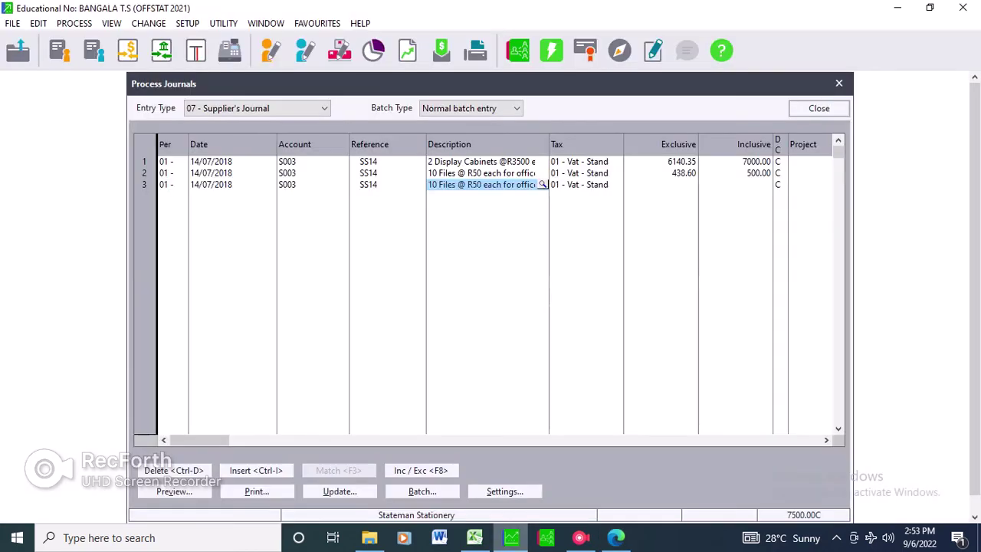
pyautogui.write('500 ')
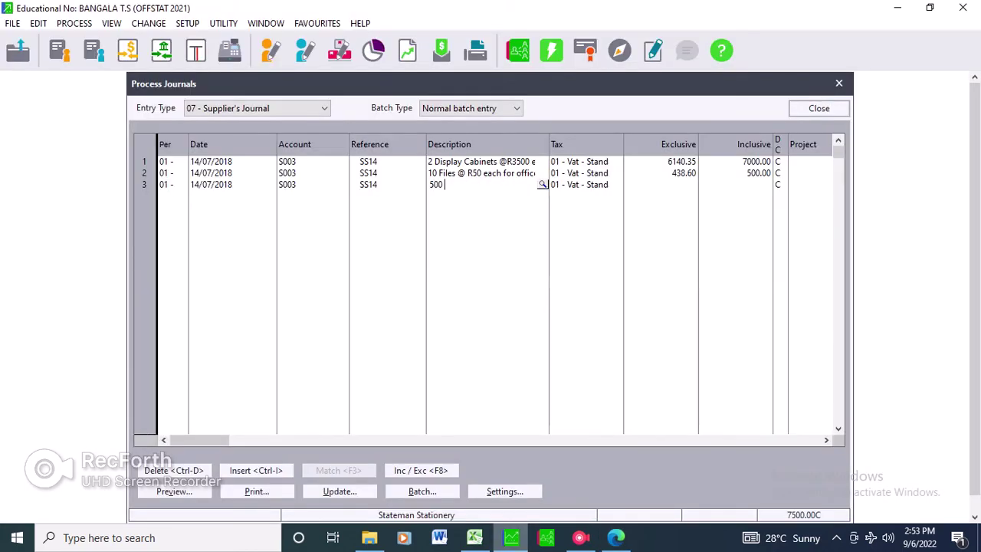
pyautogui.write('Packih Bg')
pyautogui.press('BackSpace')
pyautogui.write('ags@ R')
pyautogui.hotkey('alt', 'Tab')
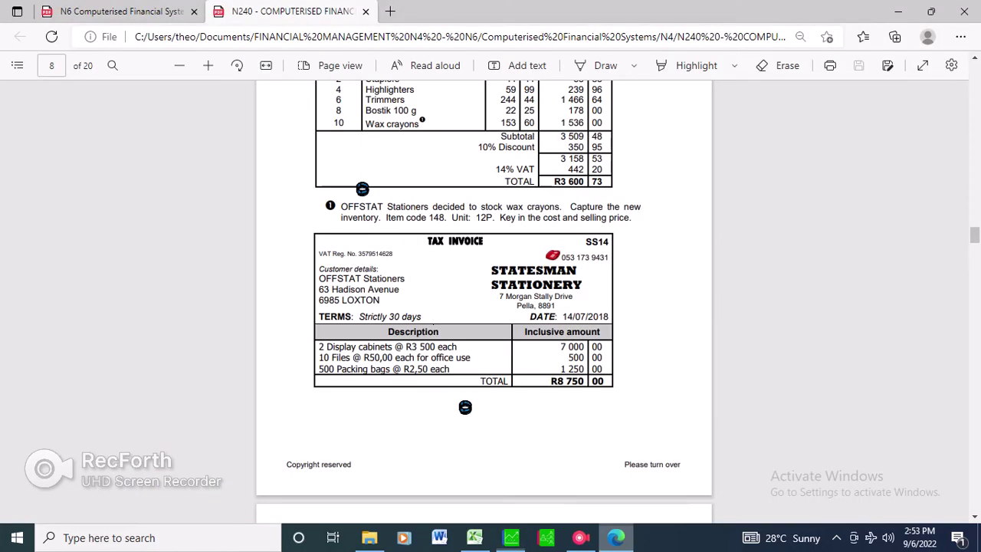
pyautogui.hotkey('alt', 'Tab')
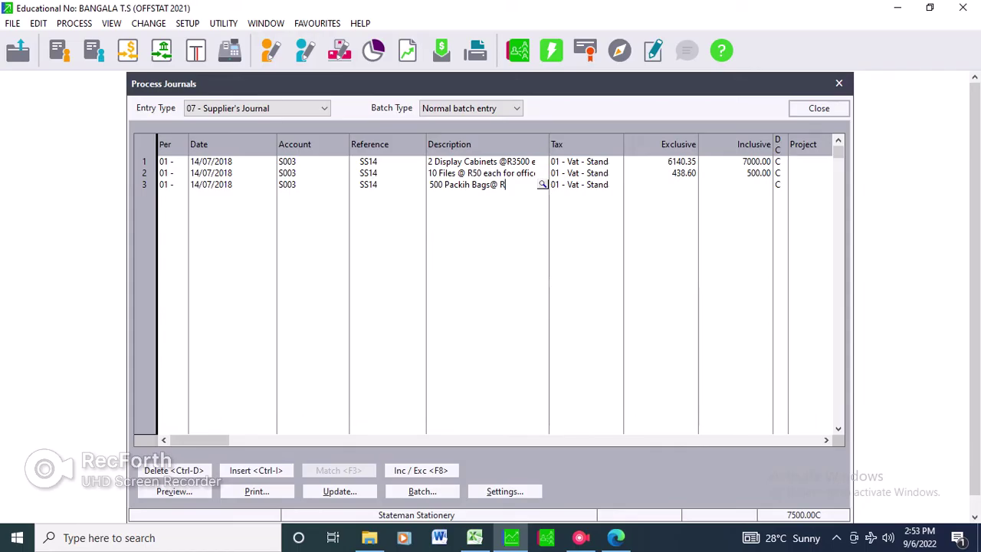
pyautogui.write('2.50 each')
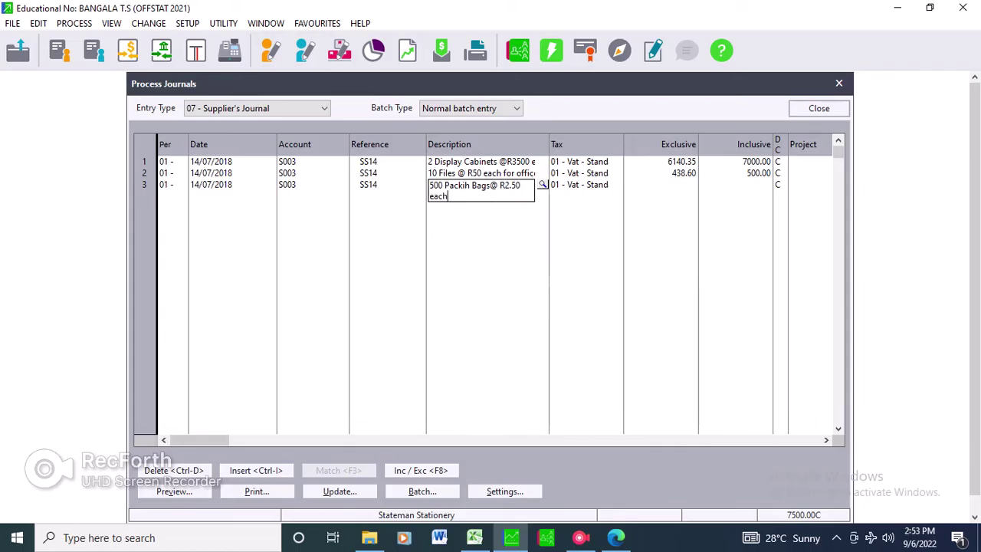
pyautogui.press('Tab')
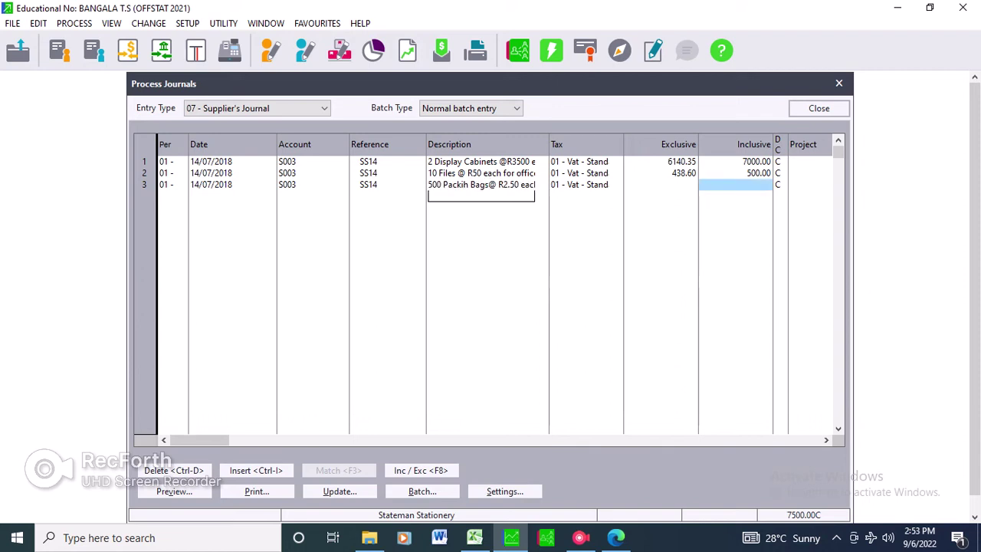
# Check the packing bags' amount in the question paper and enter the inclusive amount of 1250 on the third line
pyautogui.hotkey('alt', 'Tab')
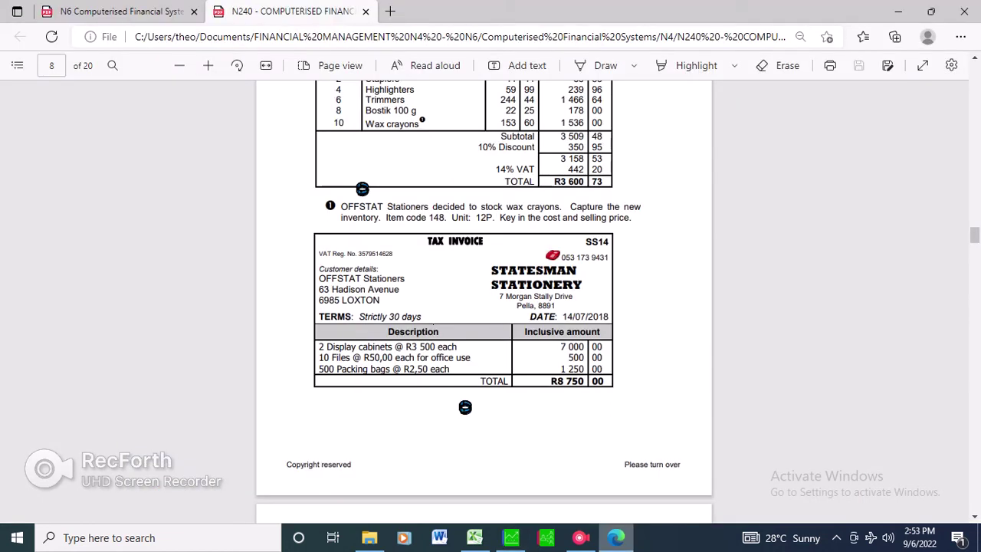
pyautogui.hotkey('alt', 'Tab')
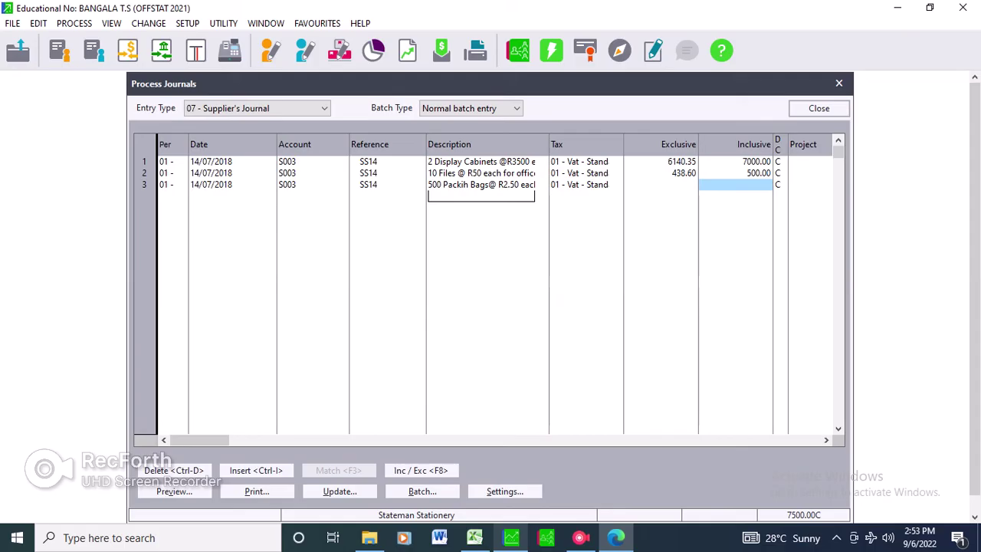
pyautogui.write('1250')
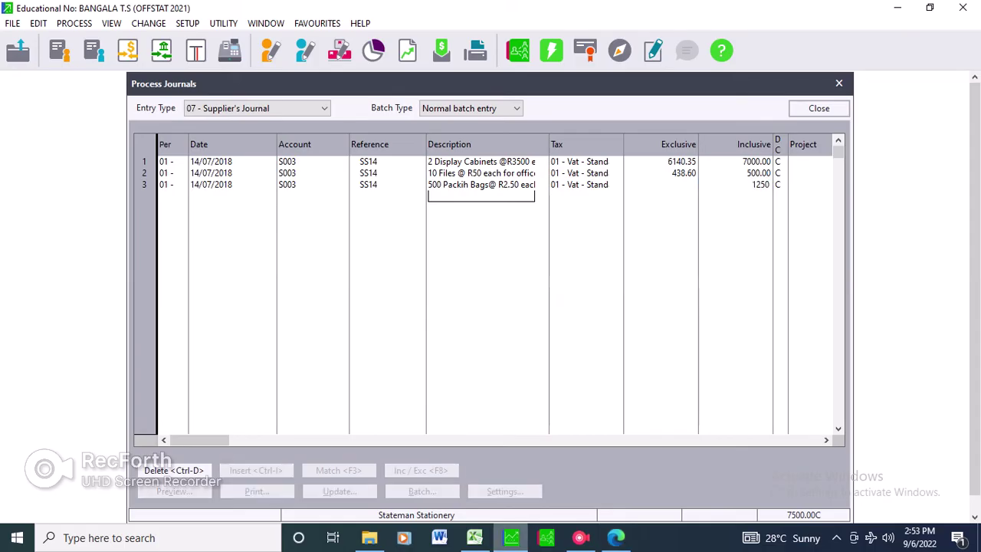
pyautogui.press('Return')
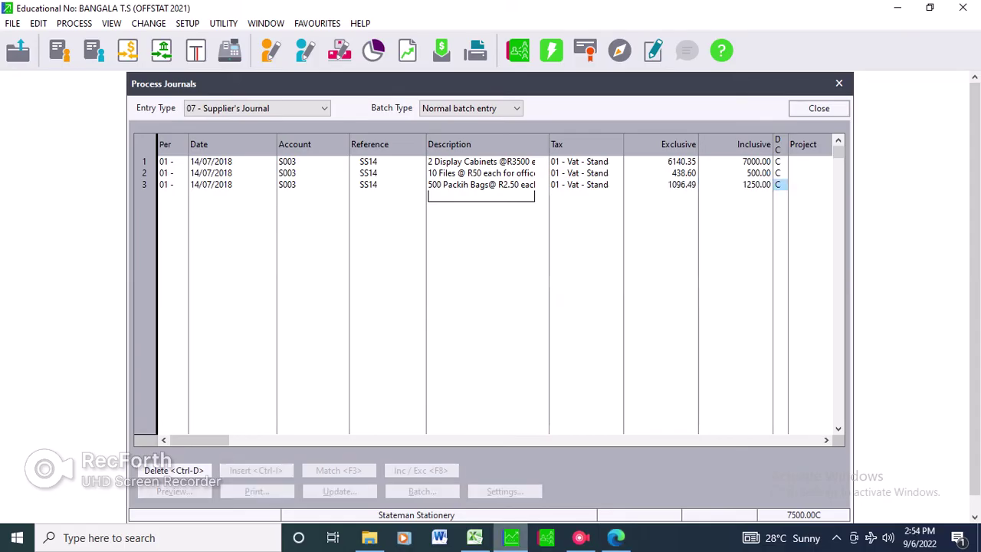
# Set the third line's contra account to 4200/000, Printing & Stationery, check it against the invoice in the question paper, and complete the line
pyautogui.press('Return')
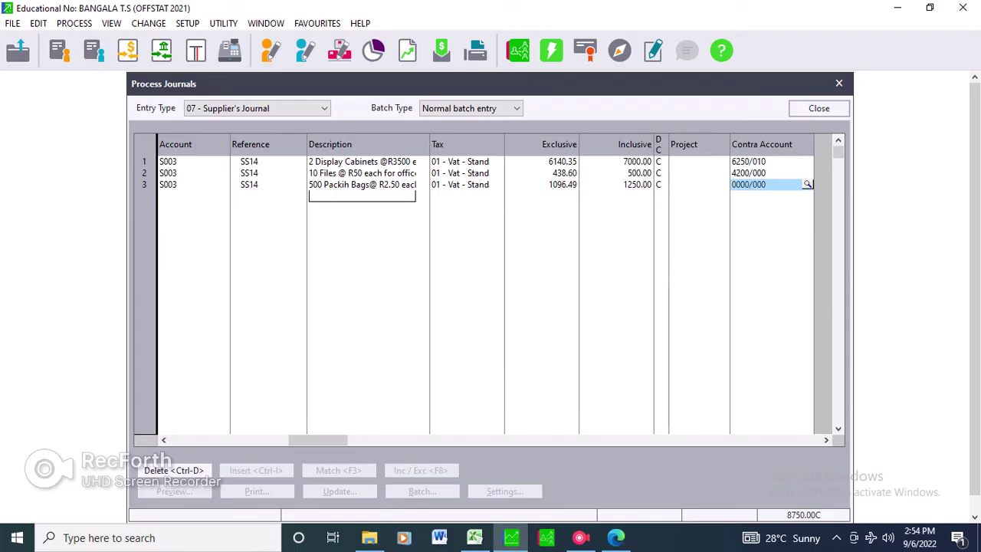
pyautogui.press('Return')
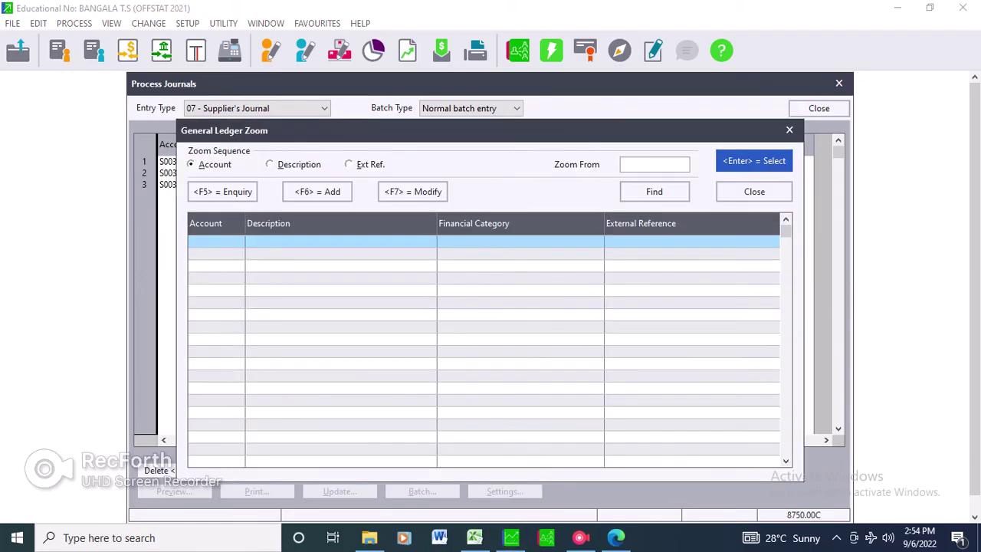
pyautogui.write('42')
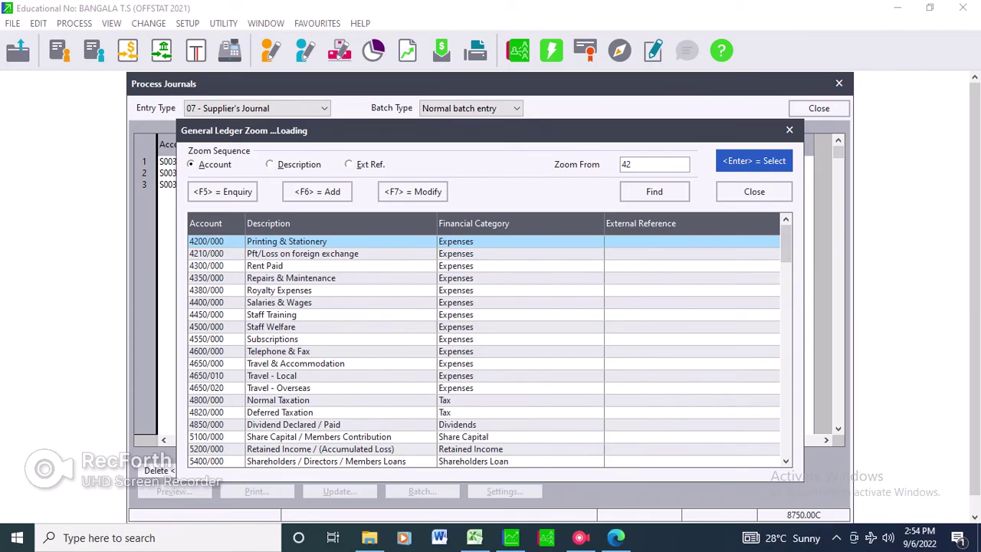
pyautogui.press('Return')
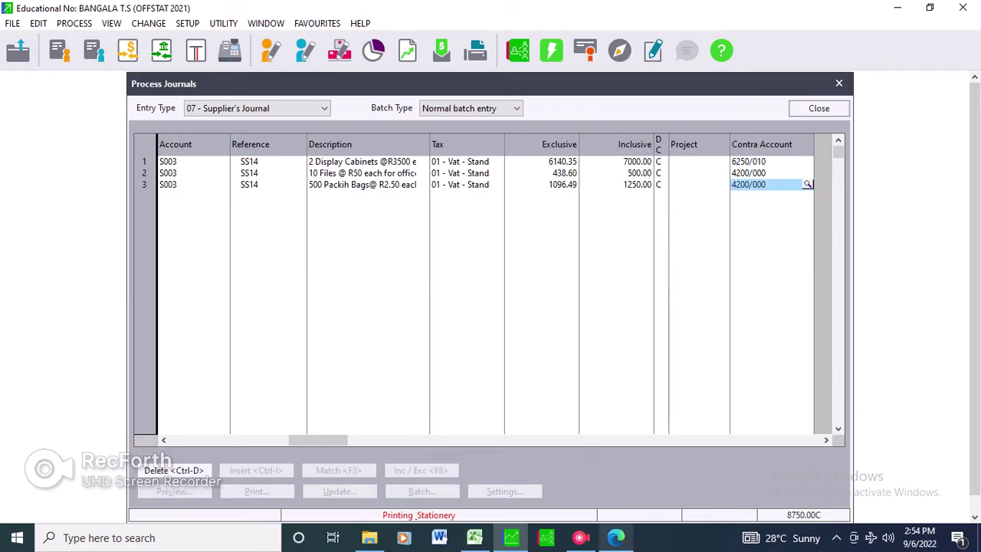
pyautogui.click(615, 537)
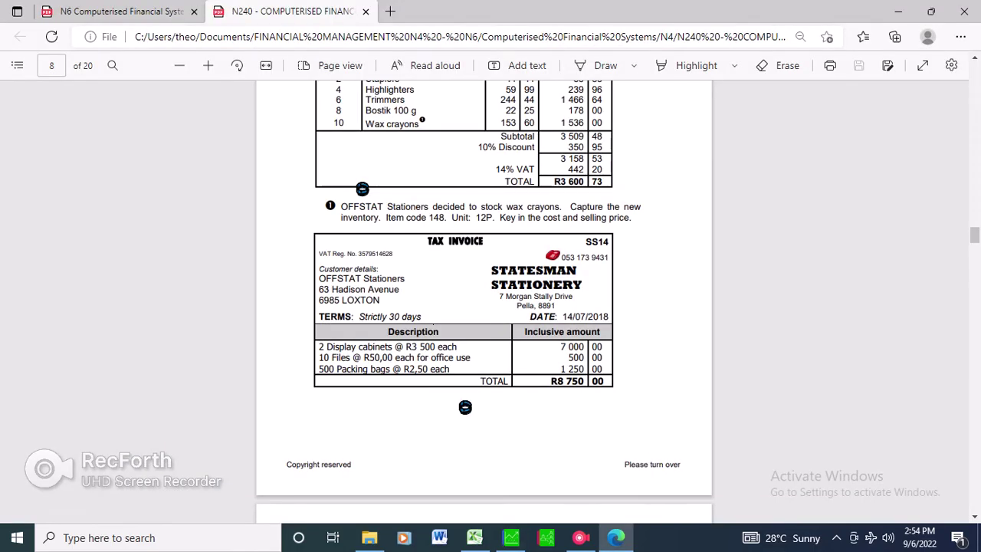
pyautogui.hotkey('alt', 'Tab')
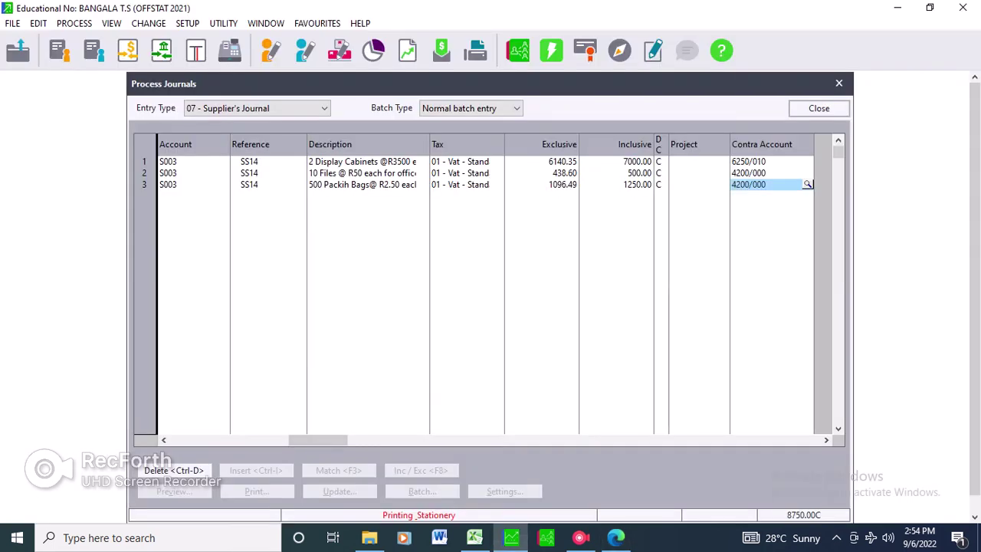
pyautogui.press('Return')
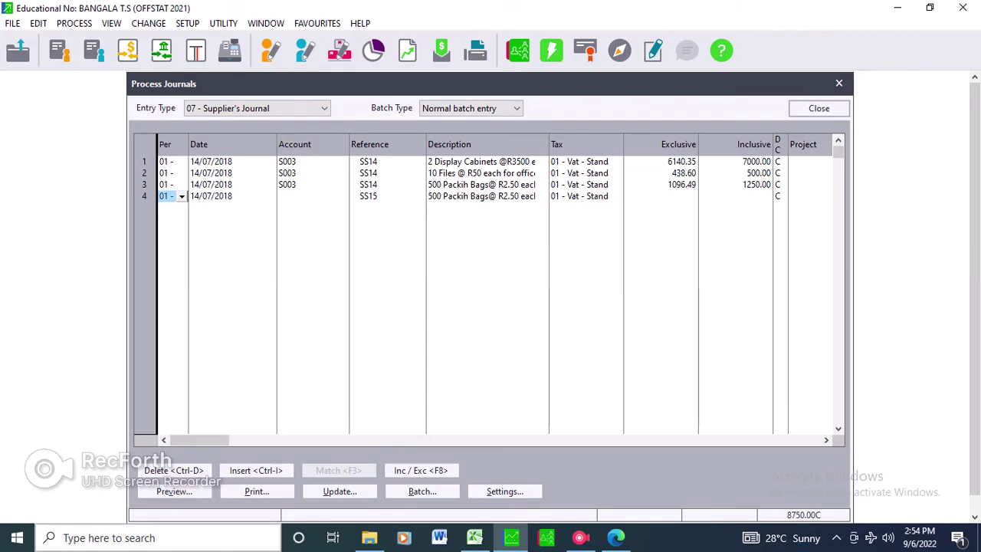
# Print the journal batch with contras through Microsoft Print to PDF and save it on the Desktop as sj1
pyautogui.click(256, 491)
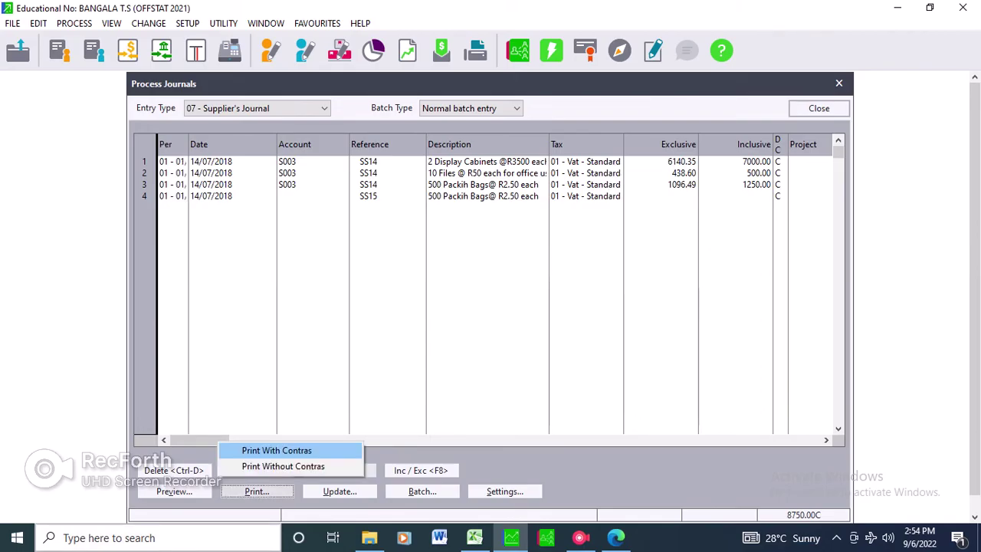
pyautogui.press('Return')
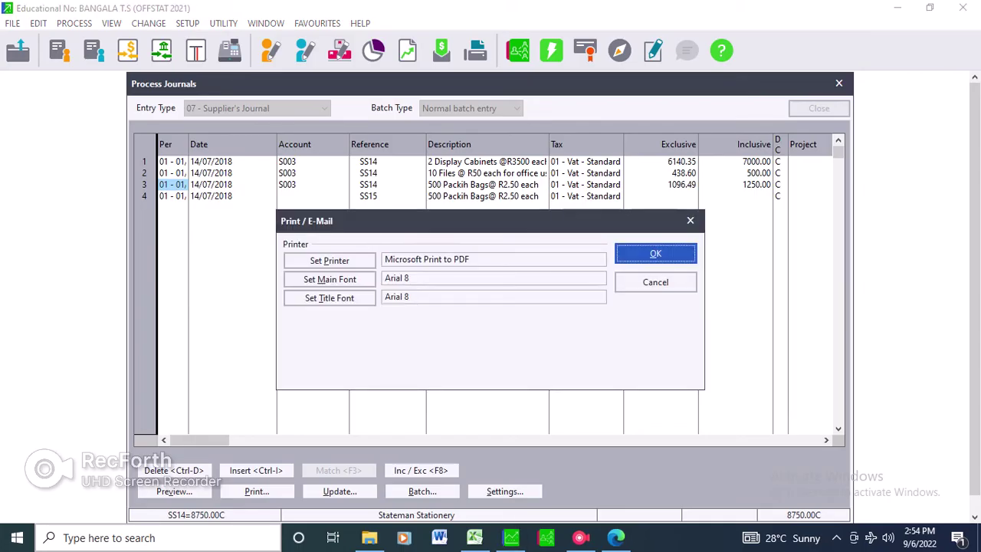
pyautogui.hotkey('alt', 'p')
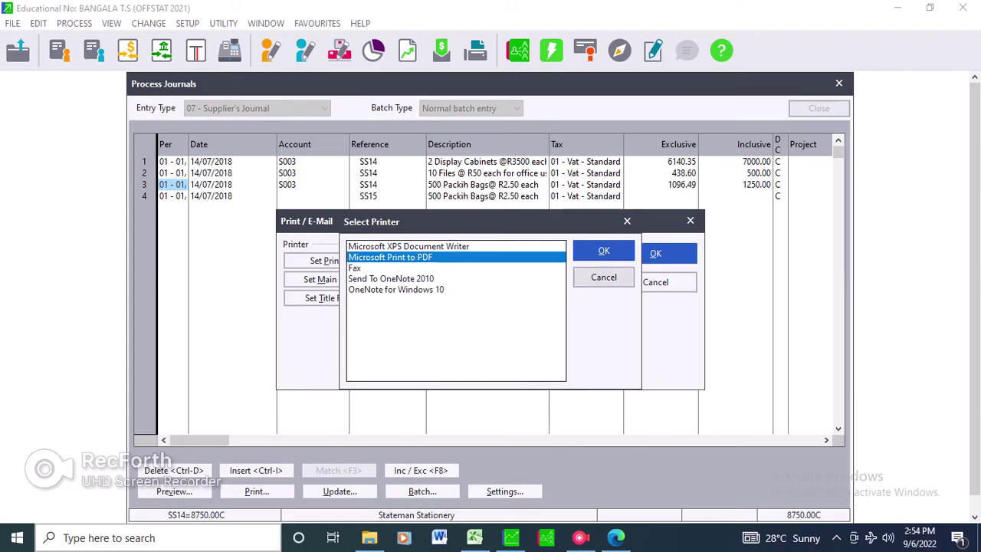
pyautogui.press('Return')
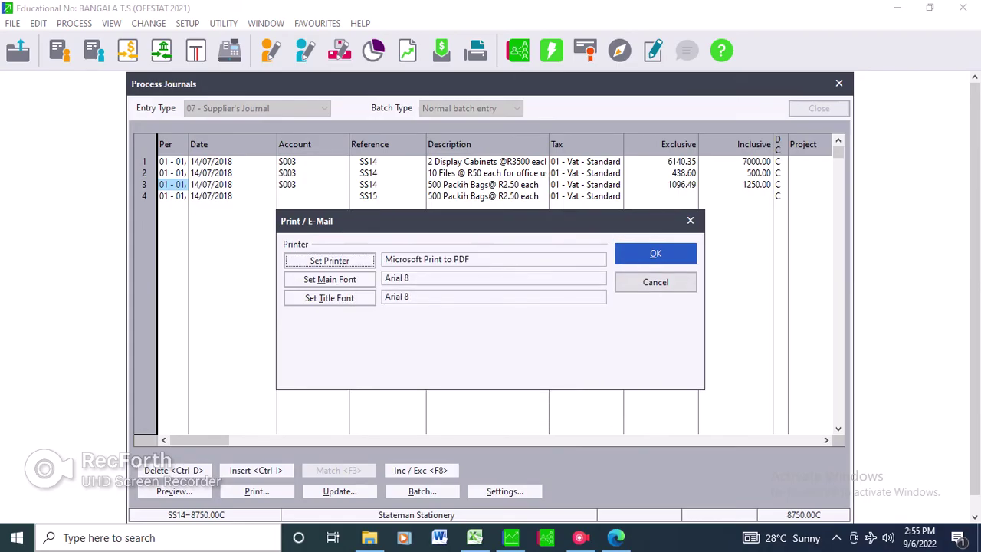
pyautogui.press('Return')
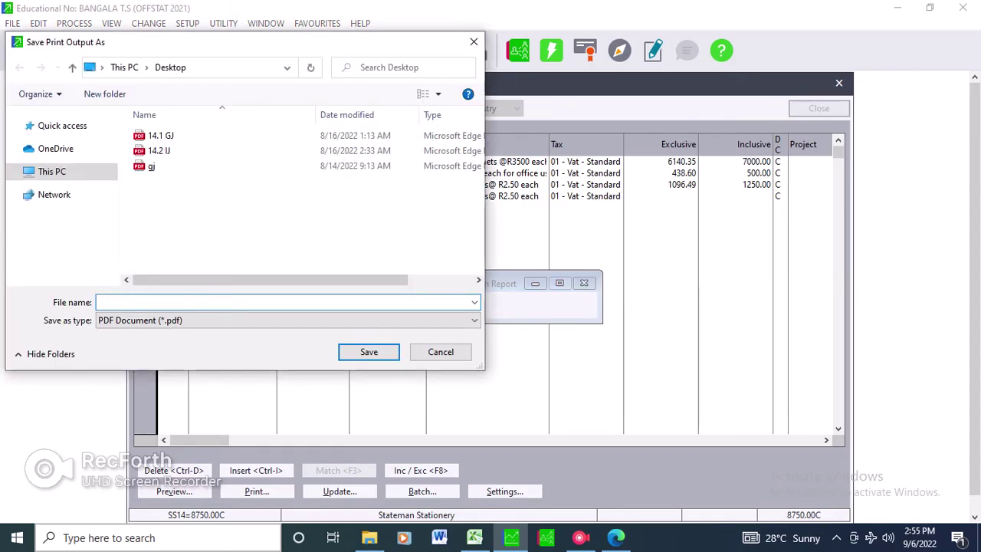
pyautogui.write('sj1')
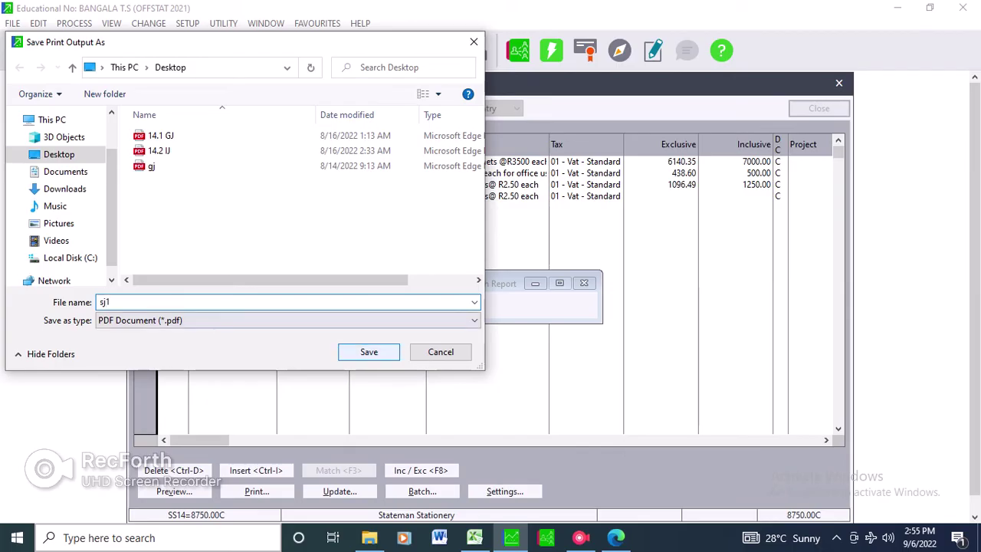
pyautogui.click(369, 352)
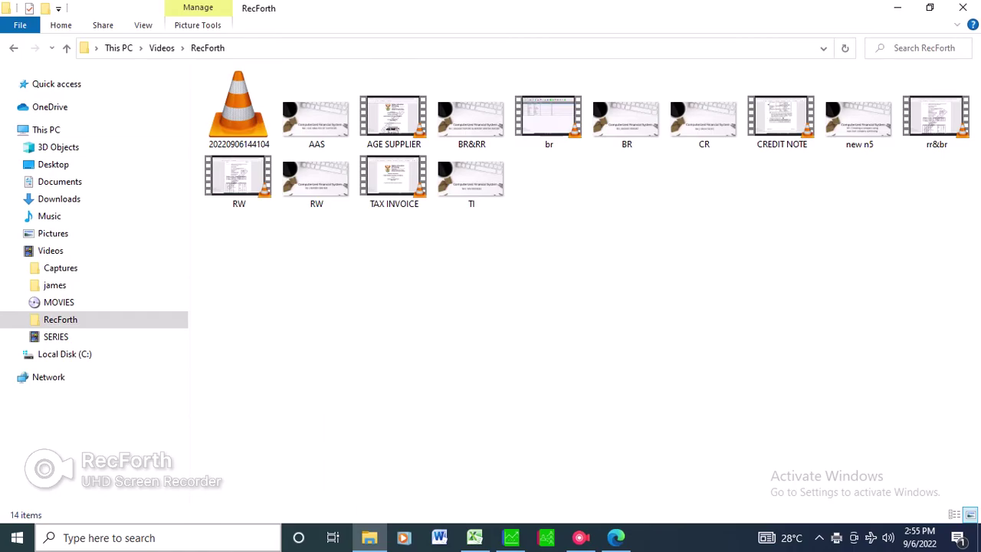
# Open sj1 from the Desktop in File Explorer, review the supplier's journal listing, and close it to return to the journal
pyautogui.click(53, 163)
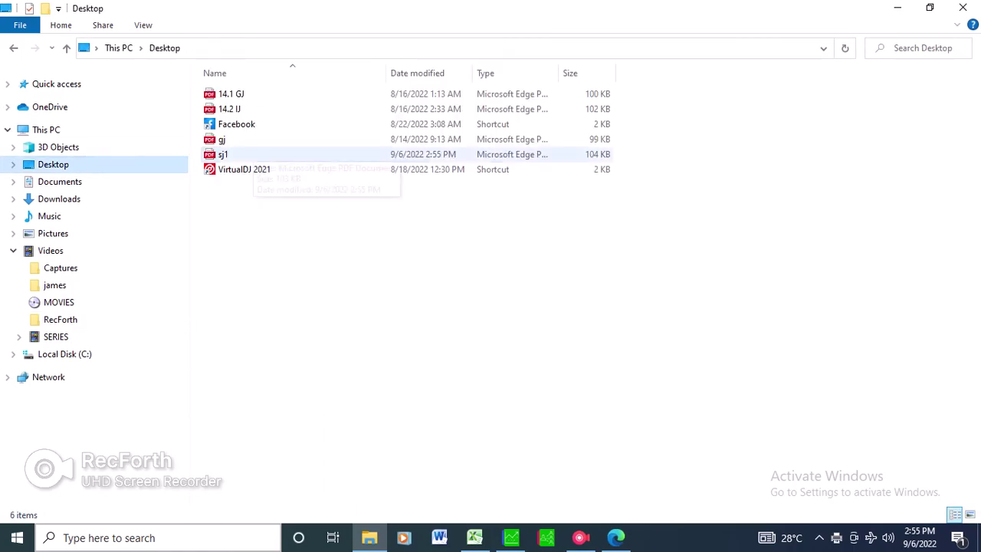
pyautogui.click(245, 154)
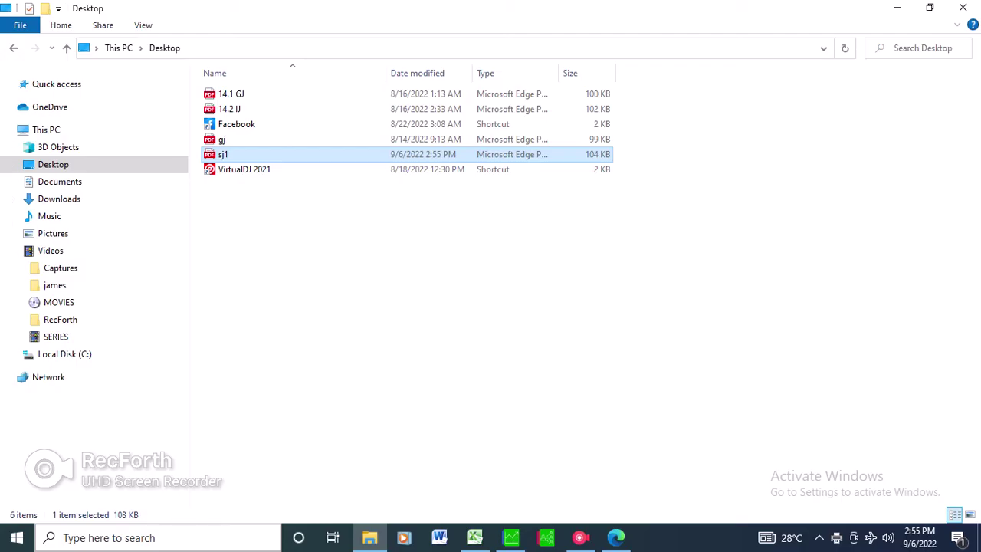
pyautogui.press('Return')
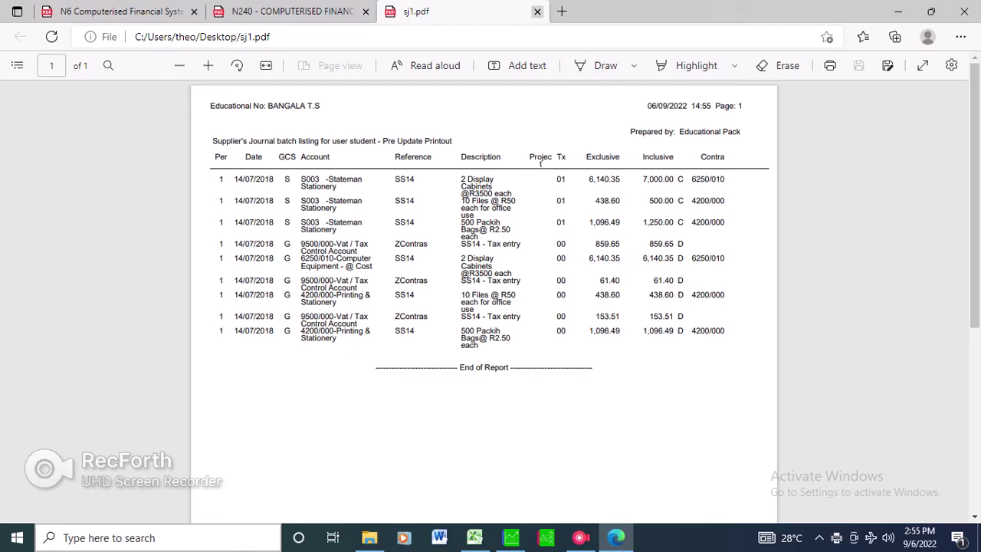
pyautogui.click(537, 11)
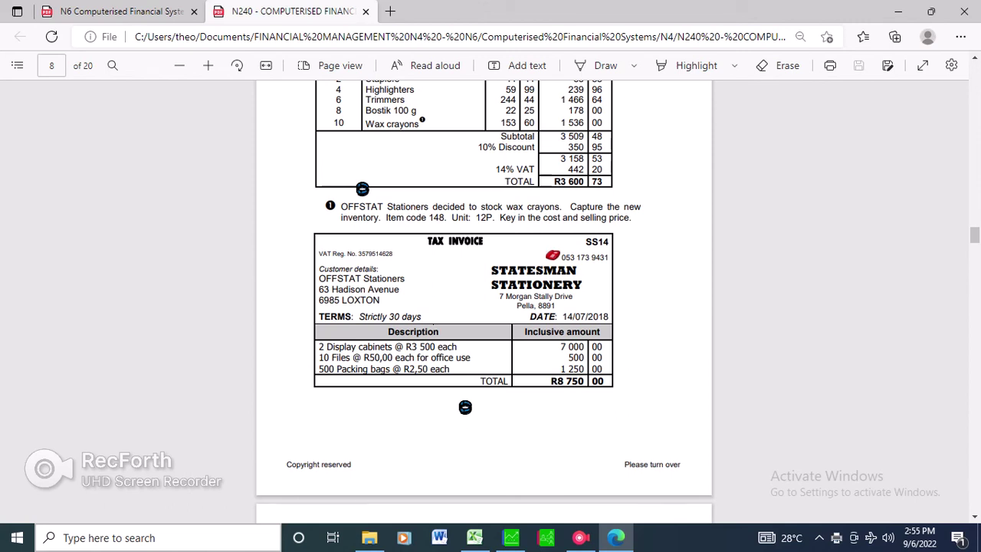
pyautogui.hotkey('alt', 'Tab')
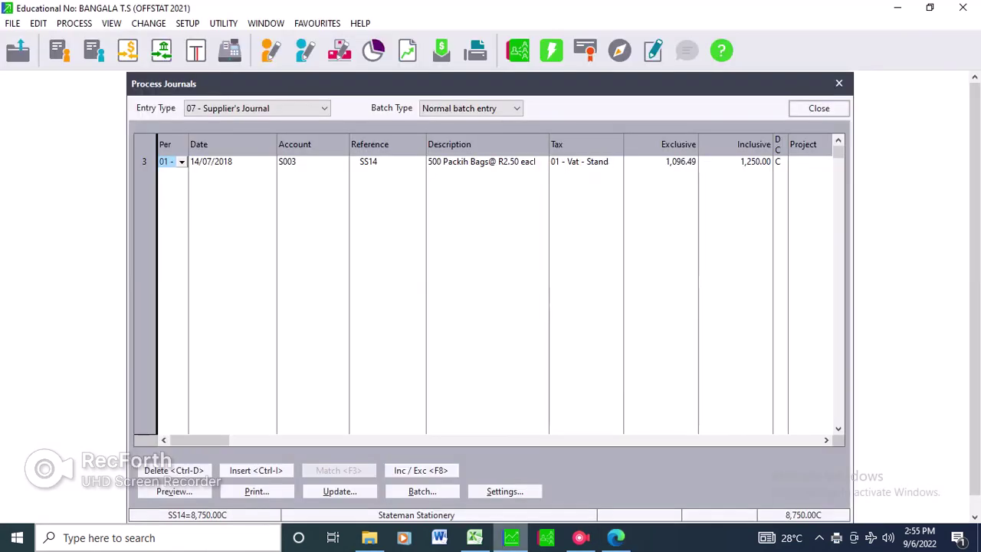
# Close the supplier's journal entry window and the suppliers explorer list
pyautogui.press('Escape')
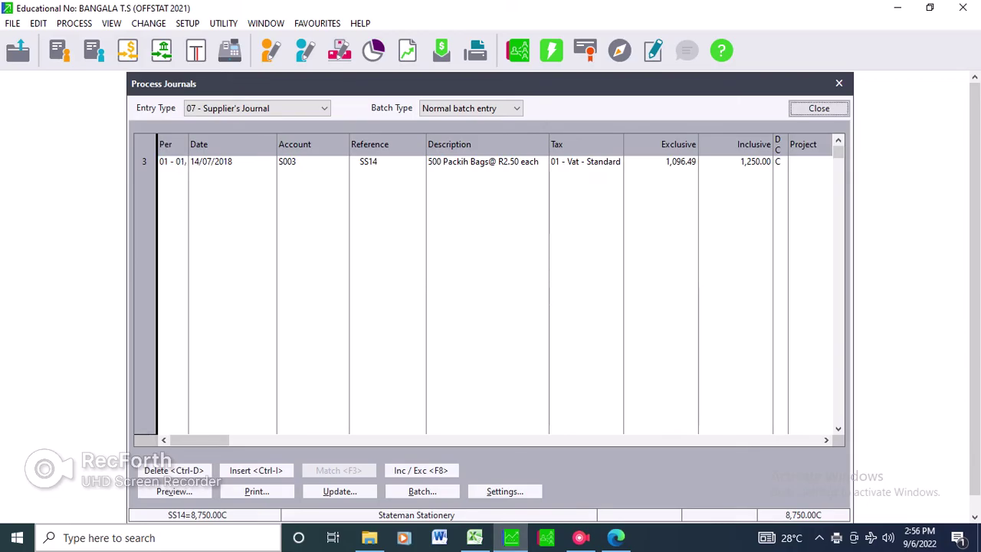
pyautogui.press('Escape')
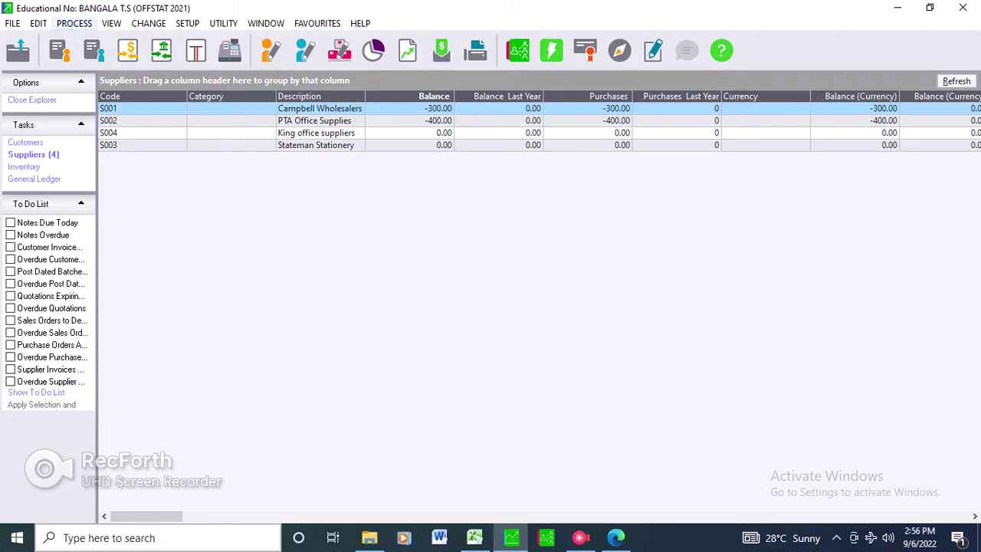
pyautogui.click(74, 23)
pyautogui.press('Escape')
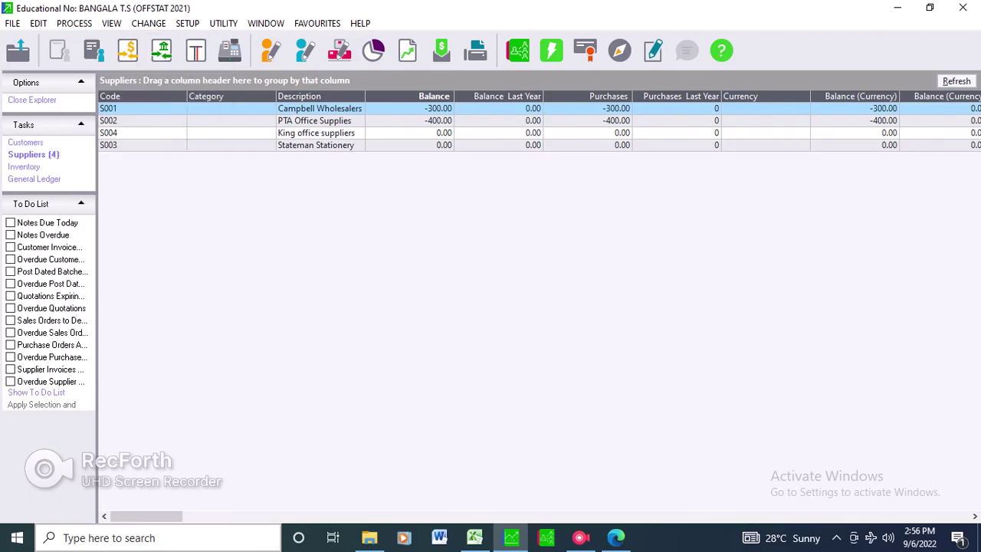
pyautogui.click(17, 50)
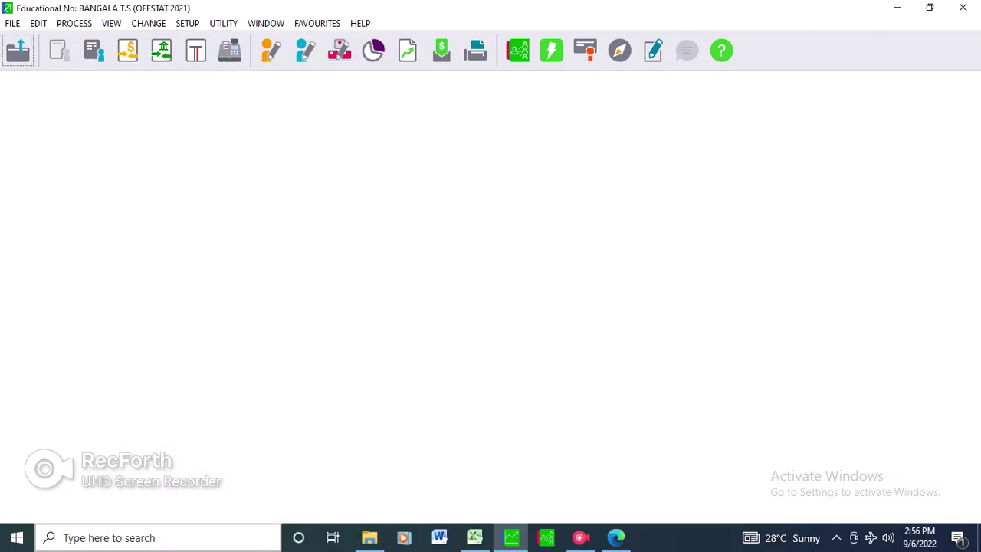
# In the question paper, examine the King Office Supplies invoice, the Returns to Suppliers section and Statesman Stationery's invoice for the returned packing bags
pyautogui.hotkey('alt', 'Tab')
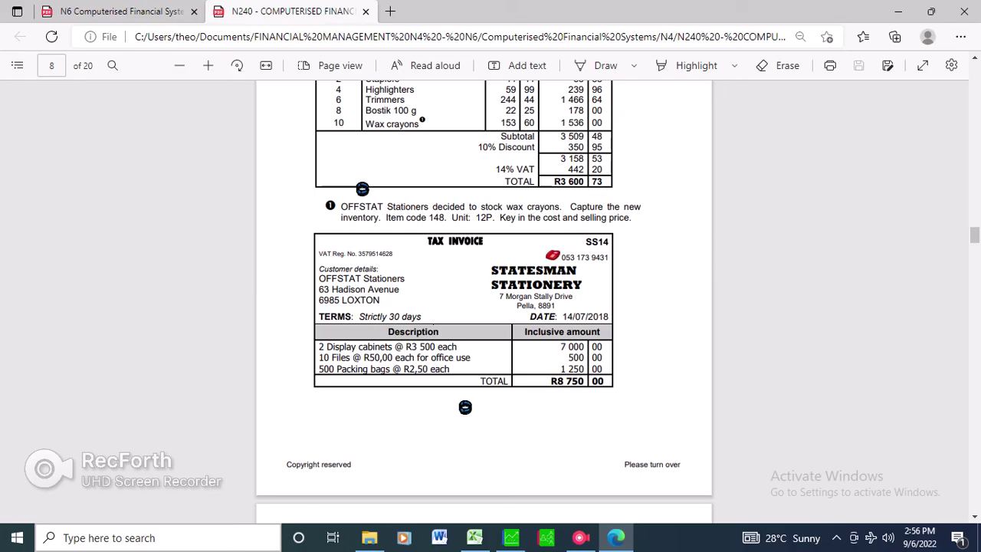
pyautogui.scroll(-1, 483, 298)
pyautogui.scroll(-3, 483, 299)
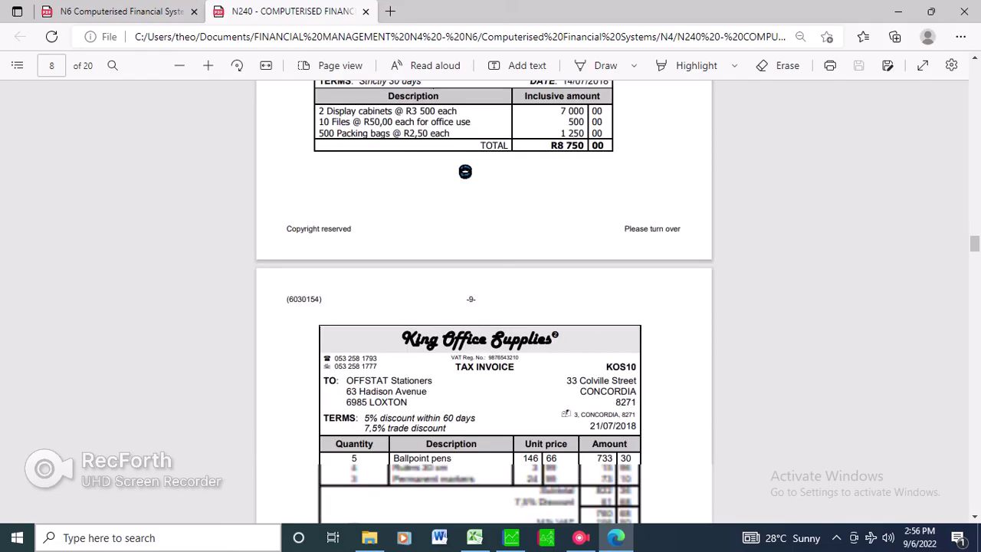
pyautogui.scroll(-2, 465, 171)
pyautogui.scroll(-2, 482, 299)
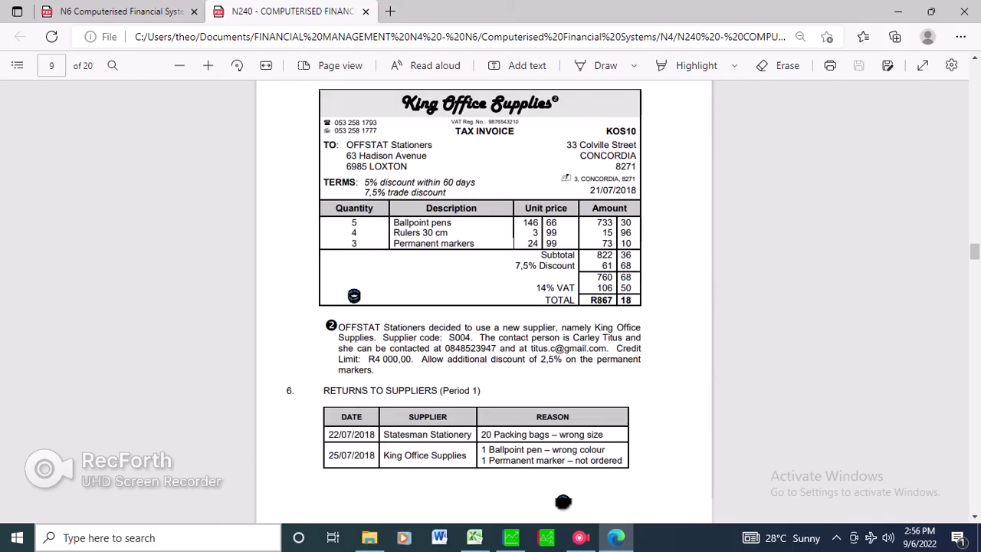
pyautogui.scroll(-1, 483, 298)
pyautogui.scroll(-3, 483, 299)
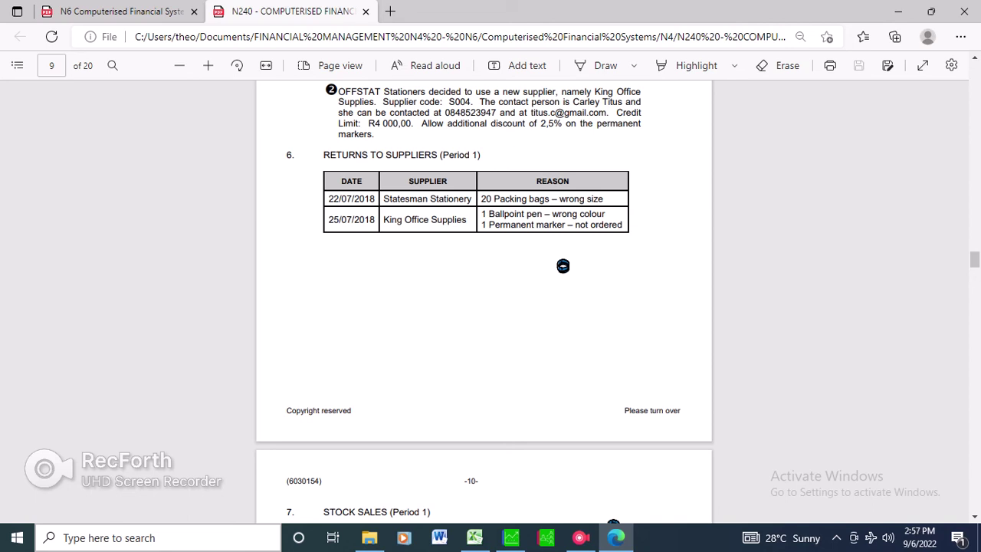
pyautogui.scroll(3, 563, 266)
pyautogui.scroll(5, 465, 172)
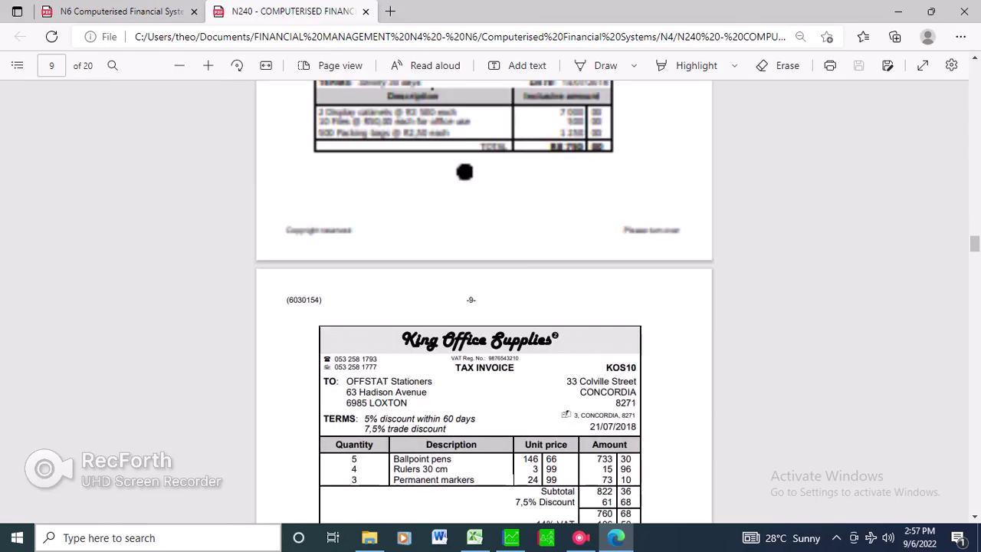
pyautogui.scroll(3, 483, 299)
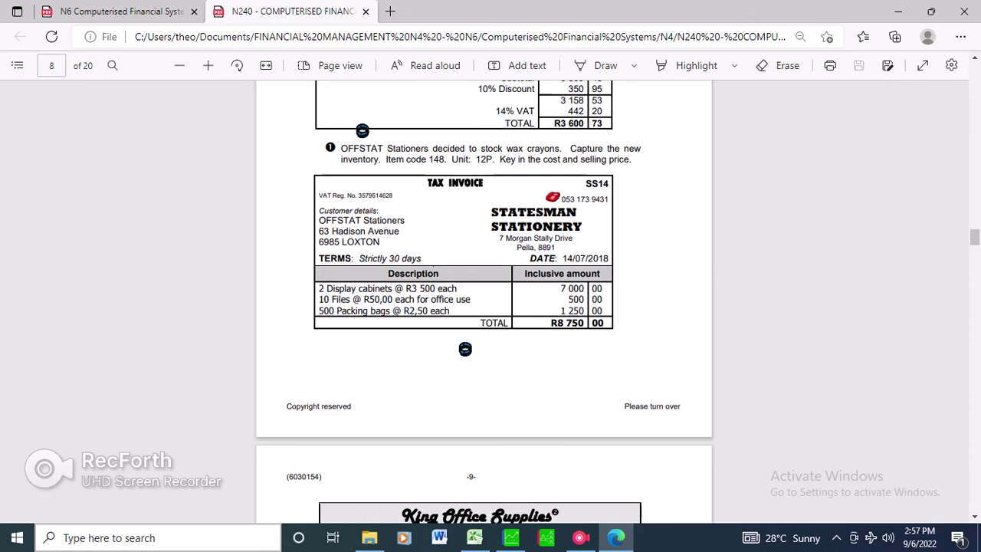
pyautogui.scroll(-2, 483, 299)
pyautogui.scroll(-4, 484, 298)
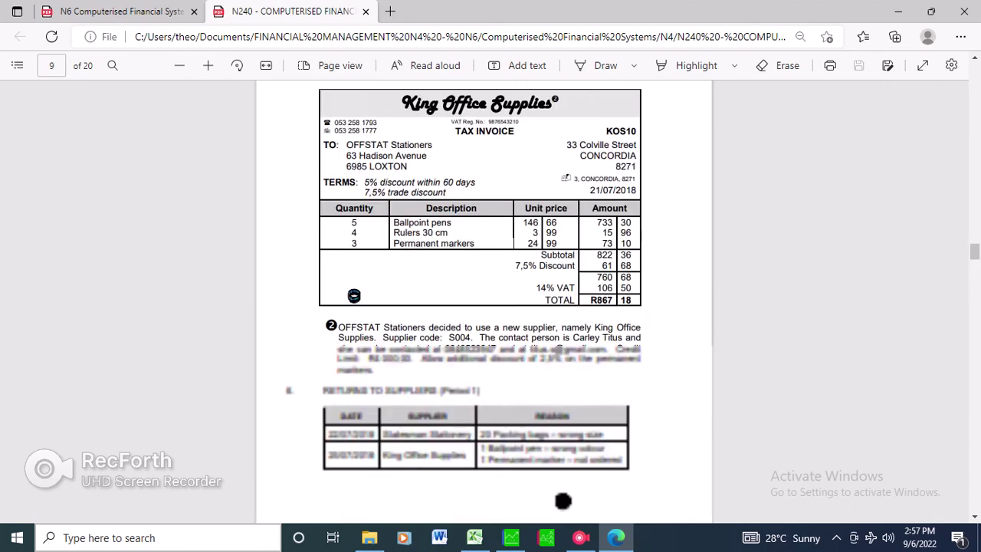
pyautogui.scroll(-2, 483, 298)
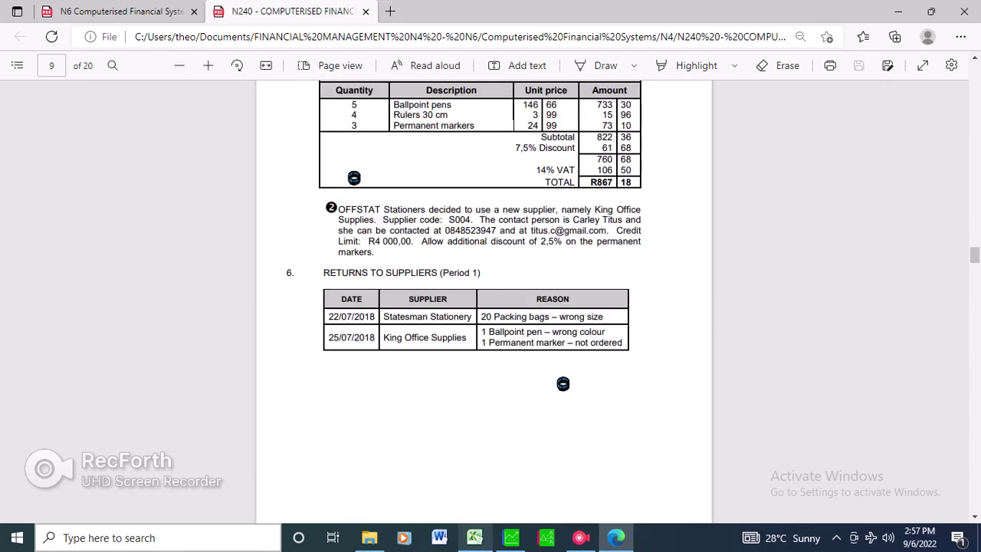
# Return to Sage Pastel and open the journal for the supplier entry type 09 - Supplier's Allowance
pyautogui.click(511, 537)
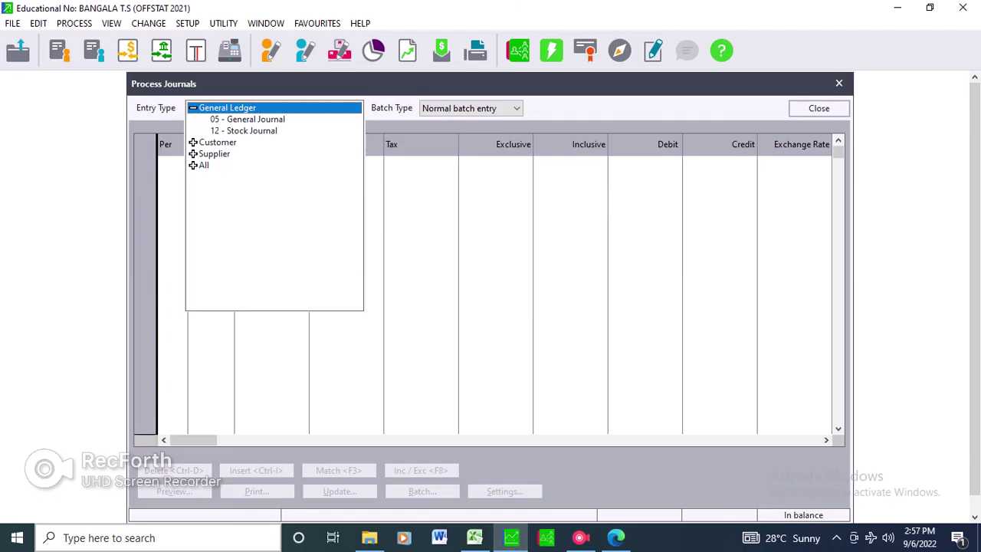
pyautogui.click(214, 153)
pyautogui.click(258, 176)
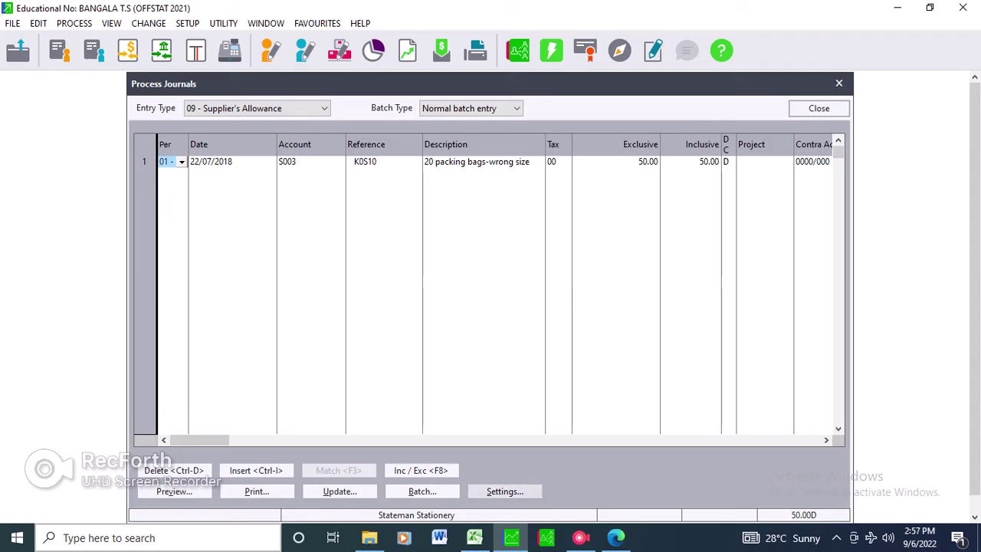
# In the journal settings, set the default entry method to Inclusive and the default tax type to 01 - Vat - Standard rated (14.00%)
pyautogui.click(504, 491)
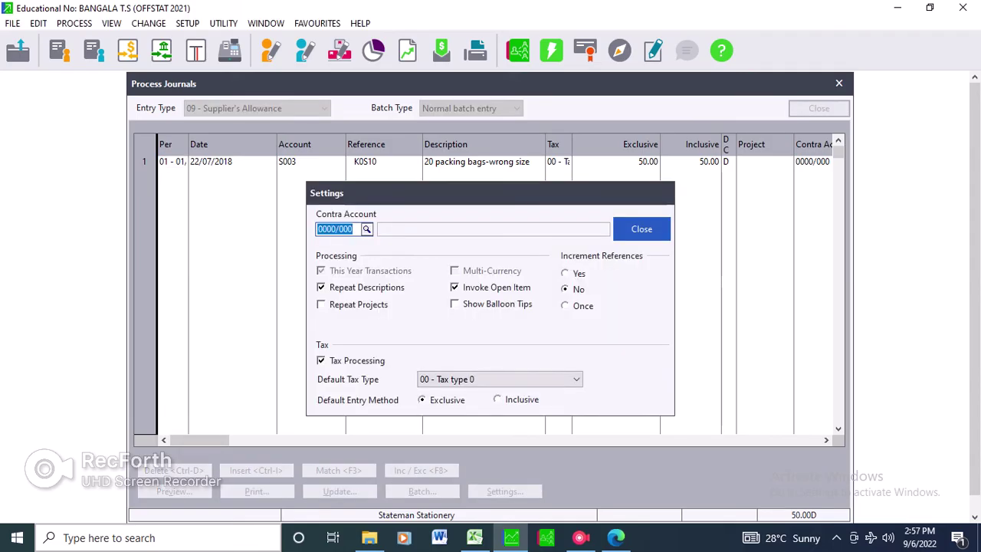
pyautogui.click(509, 399)
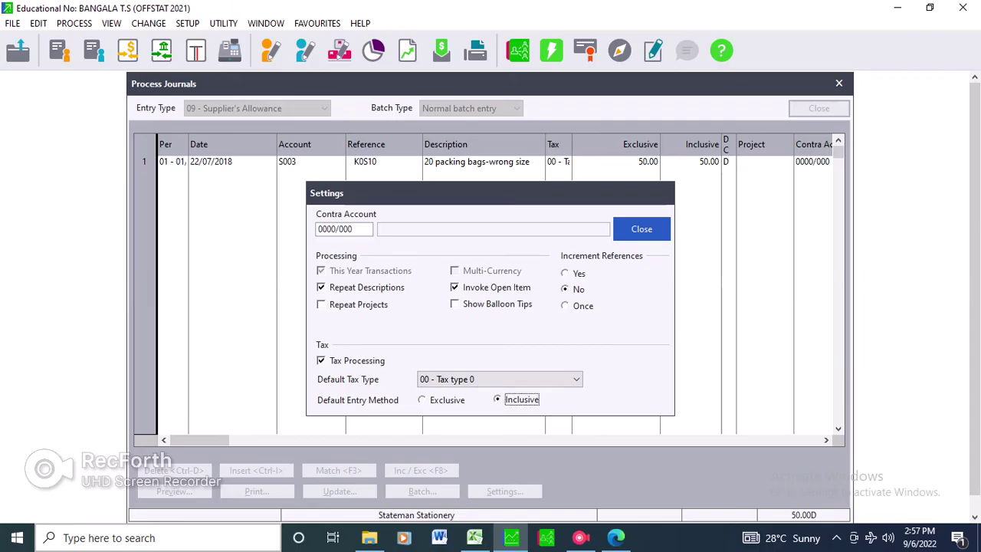
pyautogui.hotkey('shift', 'Tab')
pyautogui.hotkey('alt', 'Down')
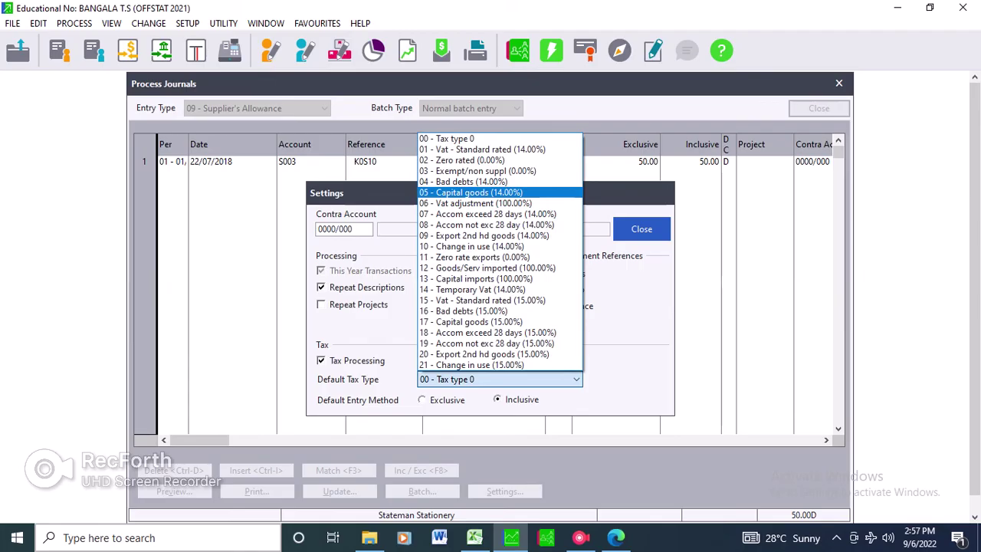
pyautogui.press('Return')
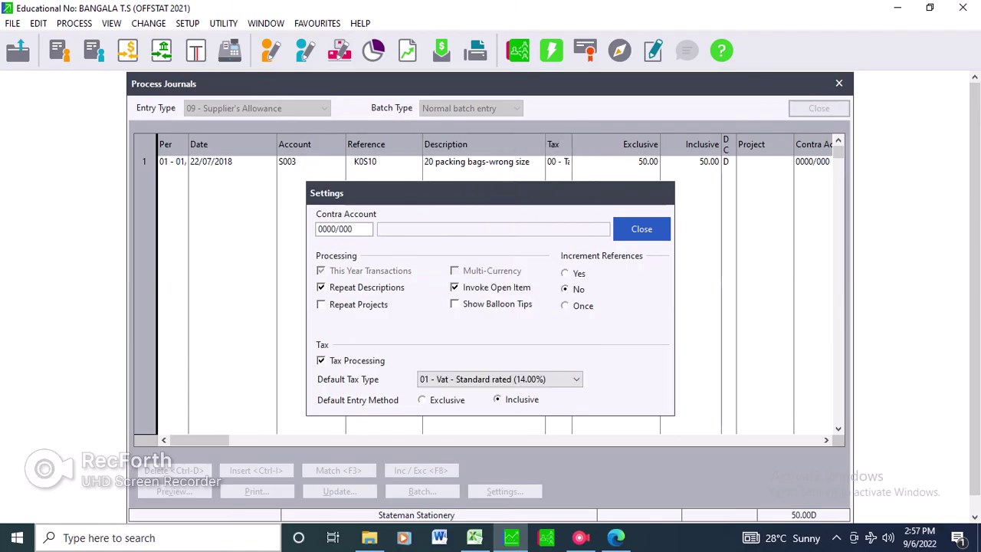
pyautogui.press('Return')
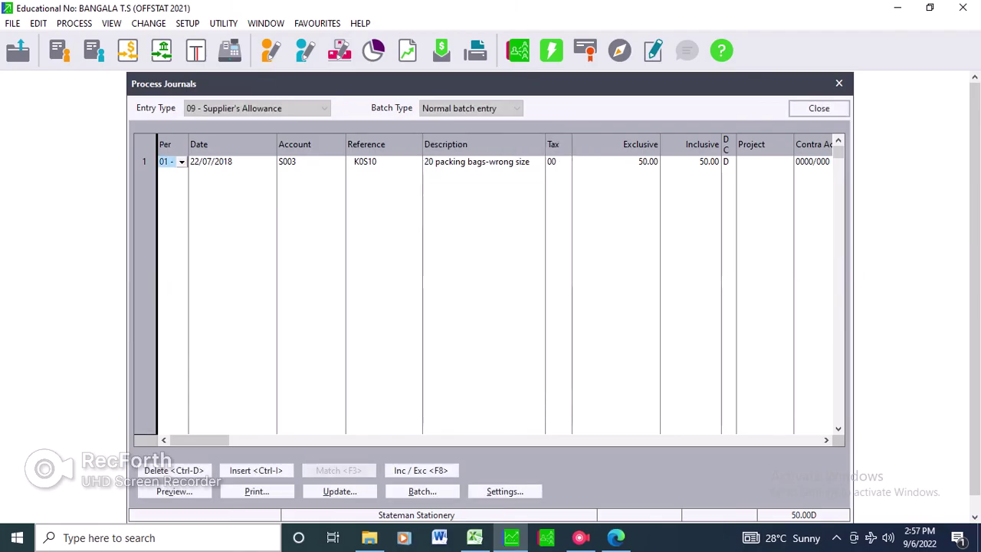
# Delete the existing journal line for the 20 packing bags with reference K0S10 and confirm the deletion
pyautogui.click(383, 160)
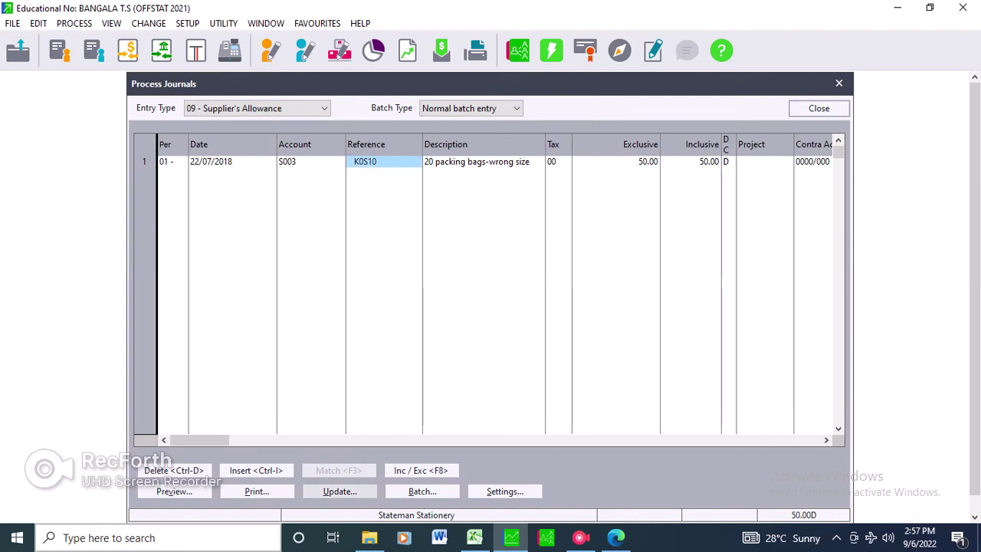
pyautogui.hotkey('ctrl', 'd')
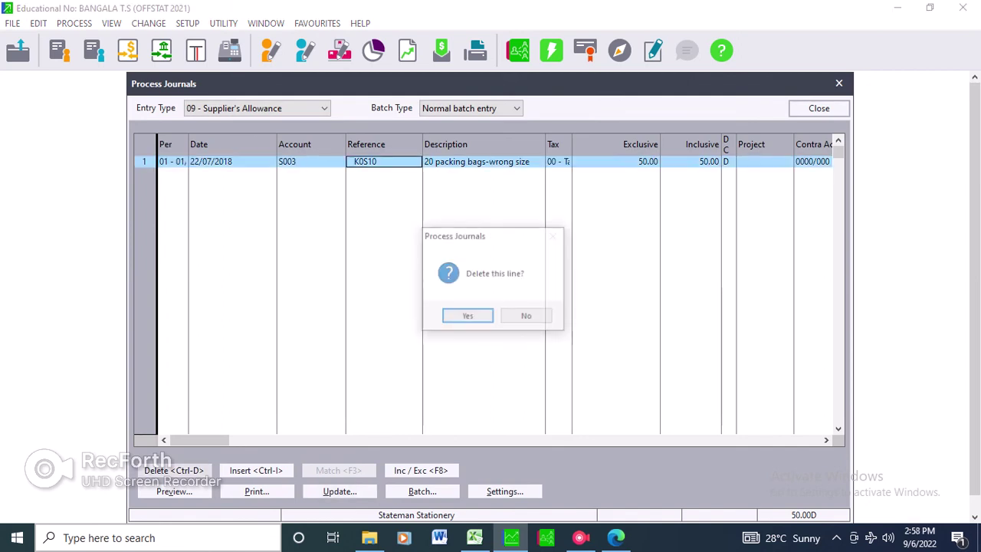
pyautogui.press('Return')
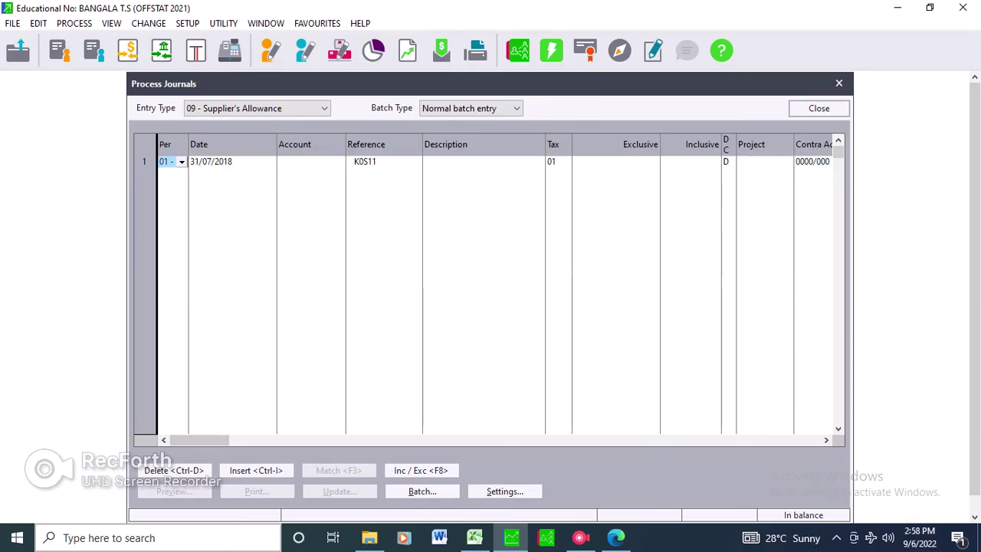
# Set the date of the new Supplier's Allowance line to 22/07/2018
pyautogui.click(222, 161)
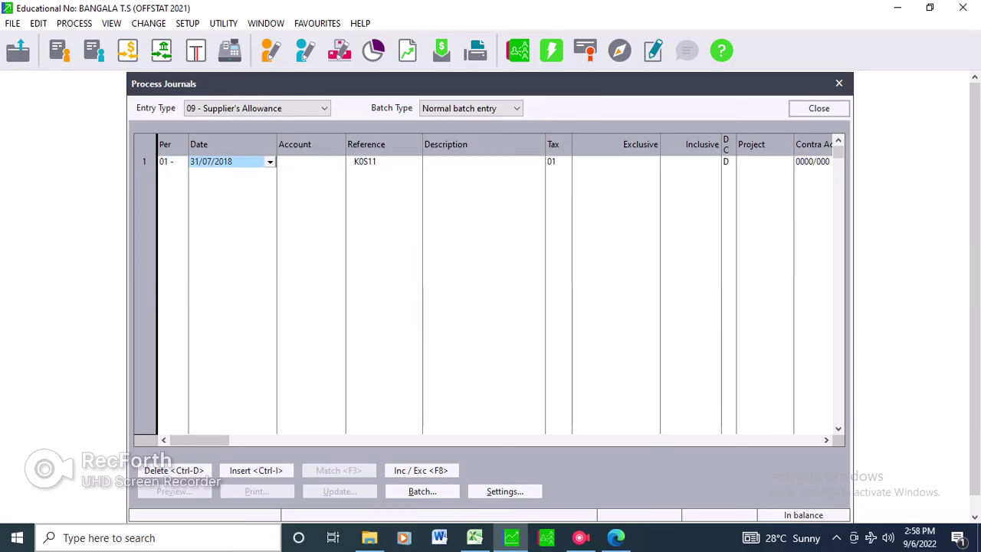
pyautogui.write('22')
pyautogui.write('/07')
pyautogui.write('/02')
pyautogui.press('BackSpace')
pyautogui.press('BackSpace')
pyautogui.write('2018')
# Look up the suppliers and assign account S003, Stateman Stationery, to the journal line
pyautogui.click(306, 161)
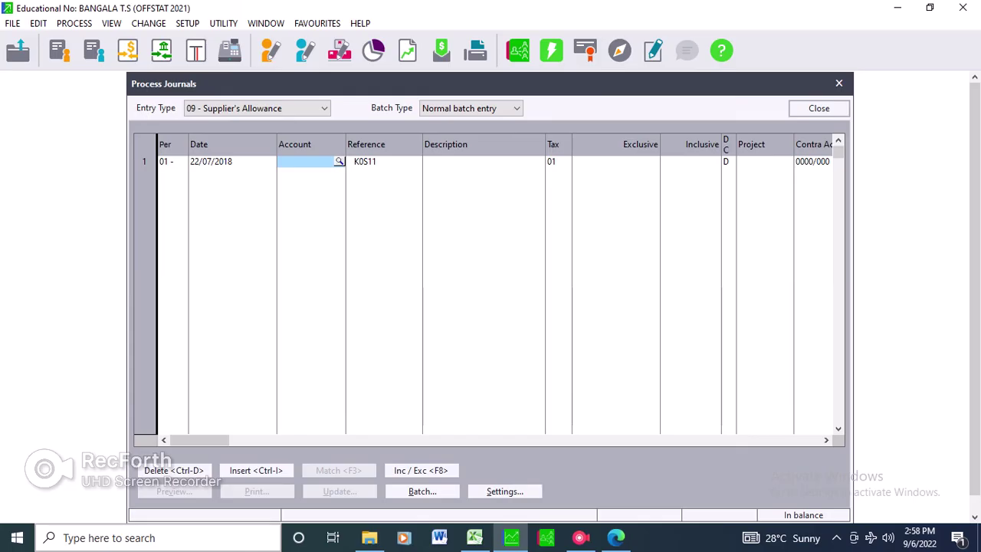
pyautogui.press('Return')
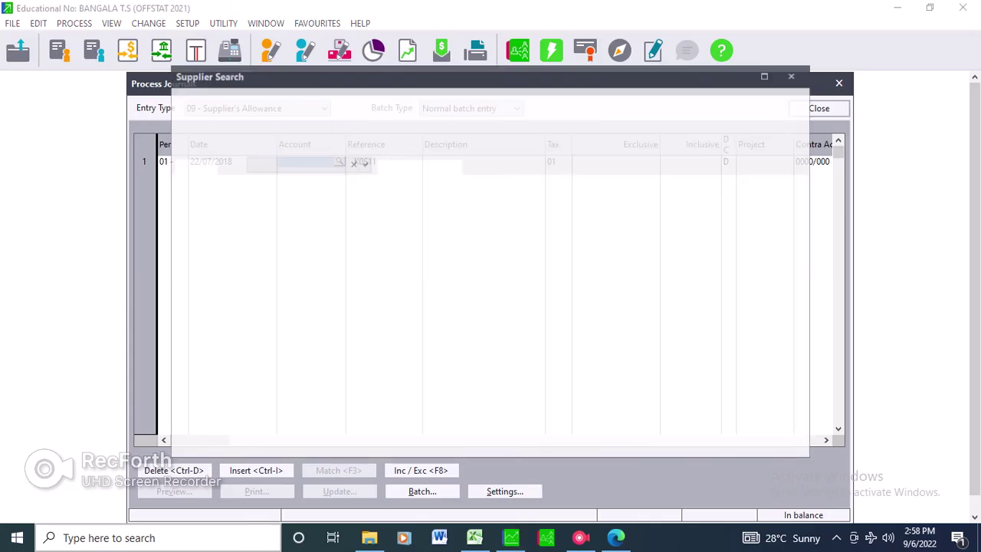
pyautogui.click(318, 219)
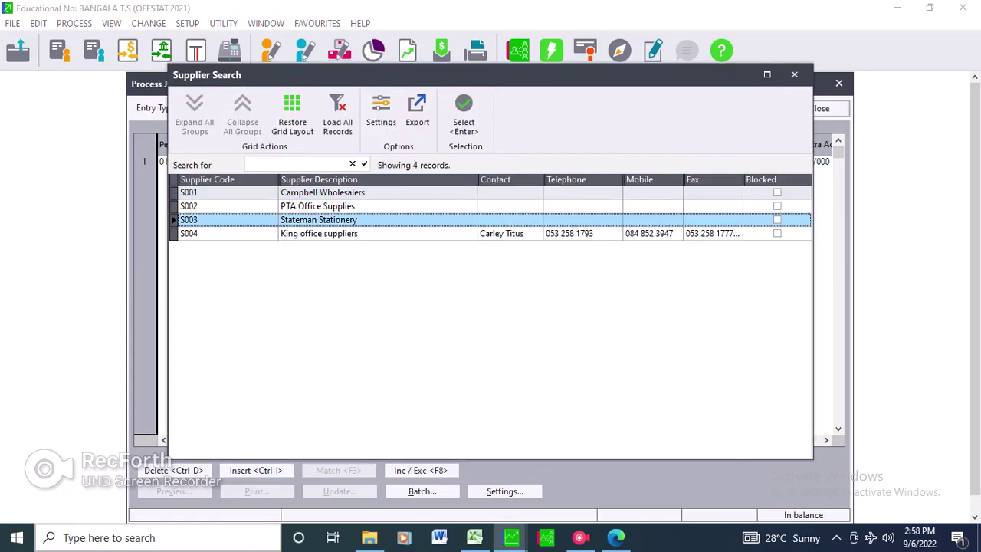
pyautogui.press('Return')
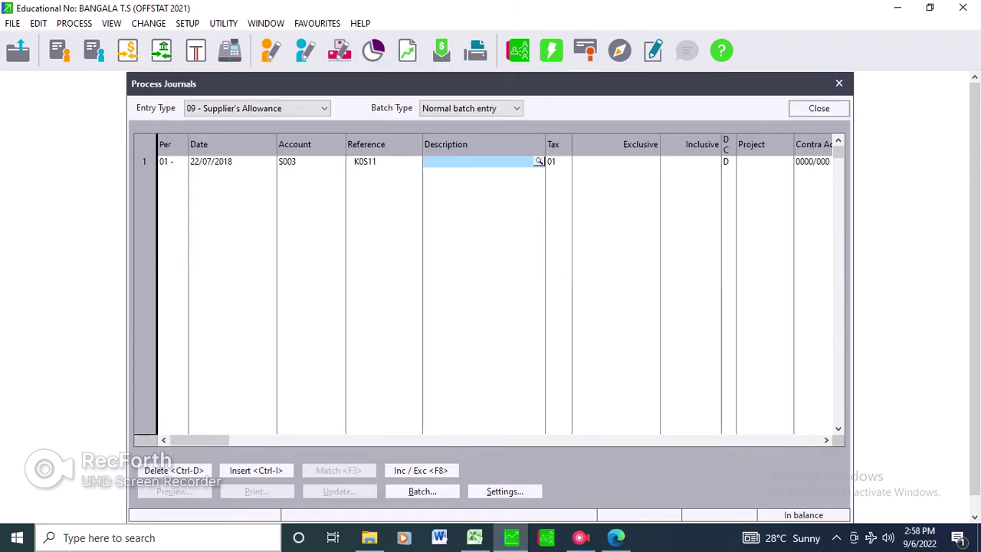
# In the question paper, check the invoice number and packing bag price on Statesman Stationery's invoice against the Returns to Suppliers table
pyautogui.click(383, 160)
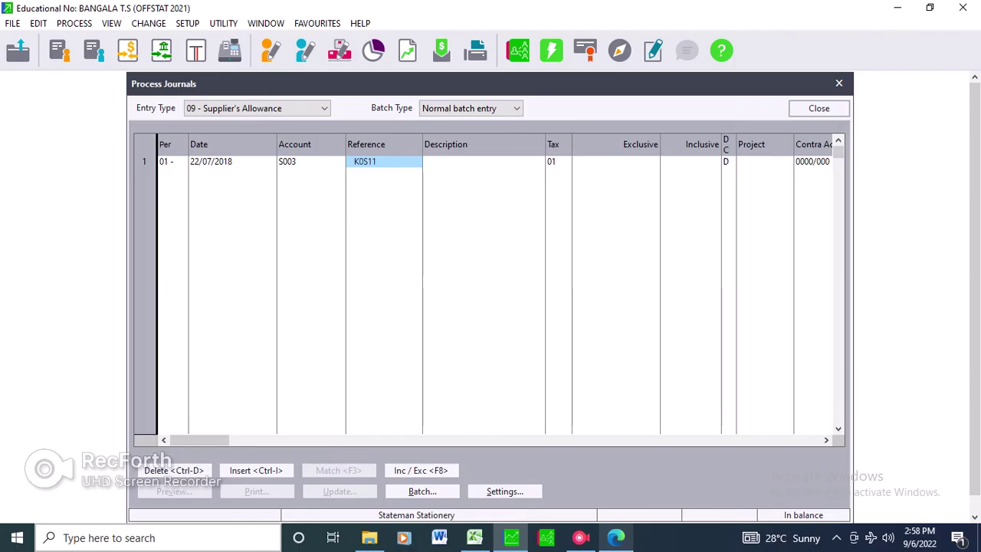
pyautogui.hotkey('alt', 'Tab')
pyautogui.scroll(1, 483, 299)
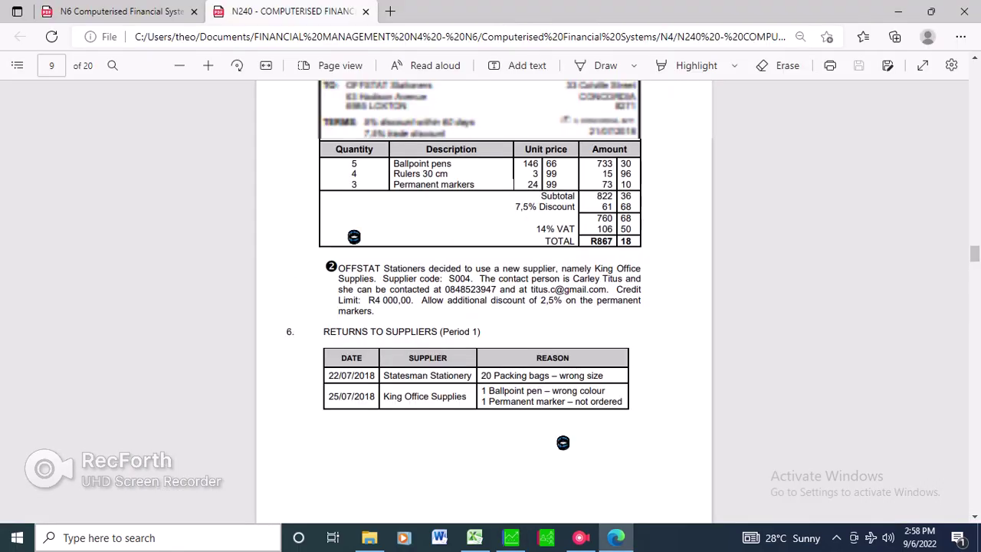
pyautogui.scroll(5, 562, 442)
pyautogui.scroll(3, 483, 299)
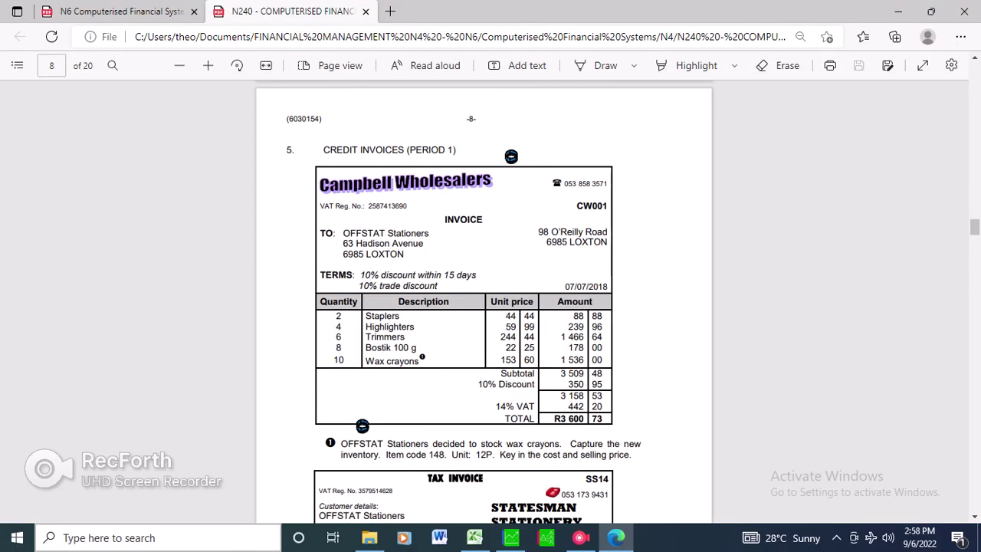
pyautogui.scroll(-3, 483, 299)
pyautogui.scroll(-2, 465, 408)
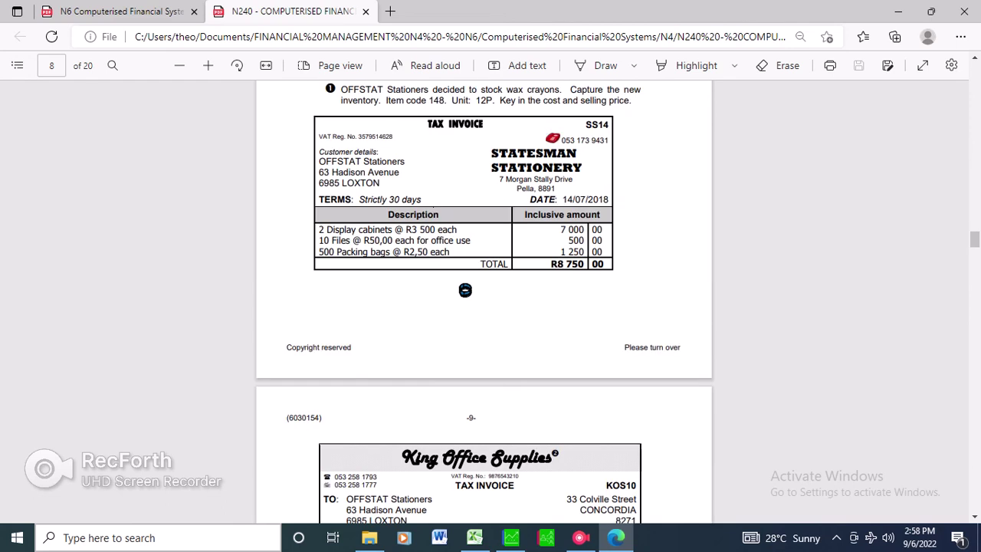
pyautogui.scroll(-2, 465, 289)
pyautogui.scroll(-3, 354, 355)
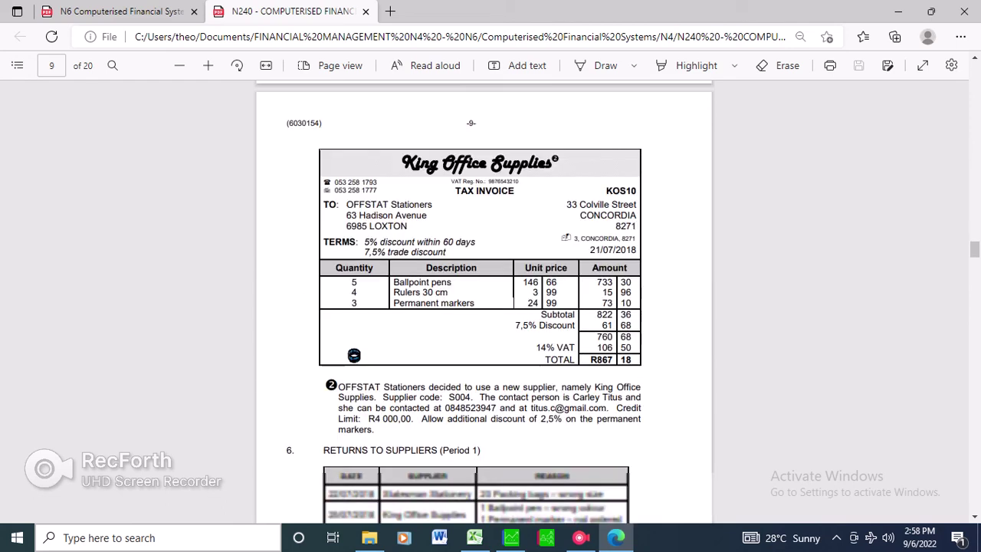
pyautogui.scroll(-1, 353, 355)
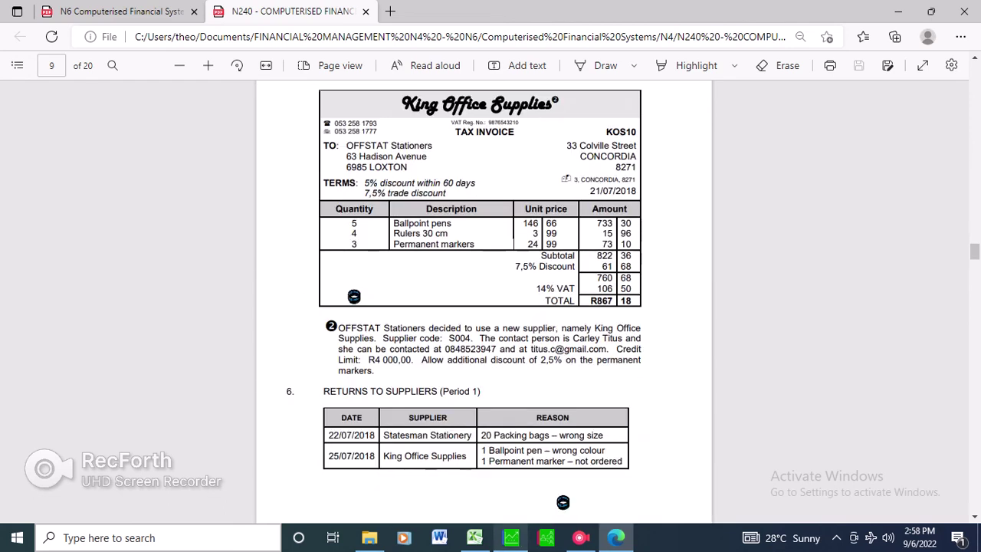
# Return to Sage Pastel and set the journal line's reference to SS14
pyautogui.hotkey('alt', 'Tab')
pyautogui.write('SS')
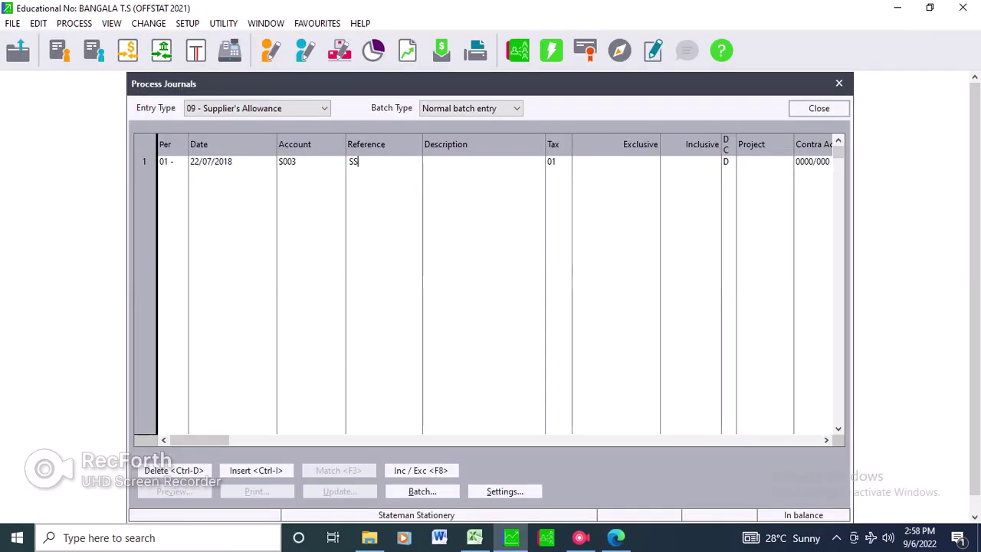
pyautogui.write('14')
pyautogui.press('Return')
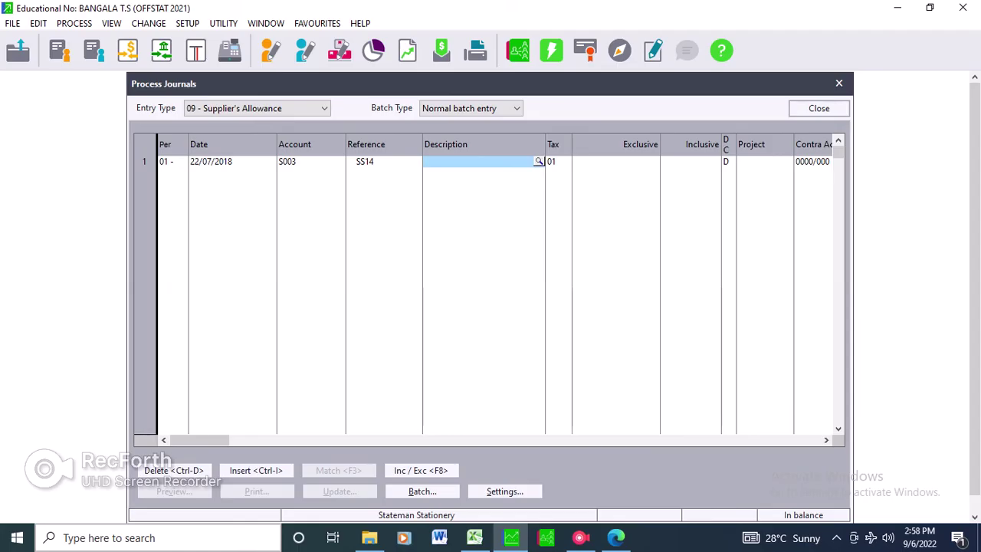
pyautogui.write('20 Pac')
pyautogui.write('kign')
pyautogui.press('BackSpace')
pyautogui.press('BackSpace')
pyautogui.write('ng Bags')
pyautogui.press('Return')
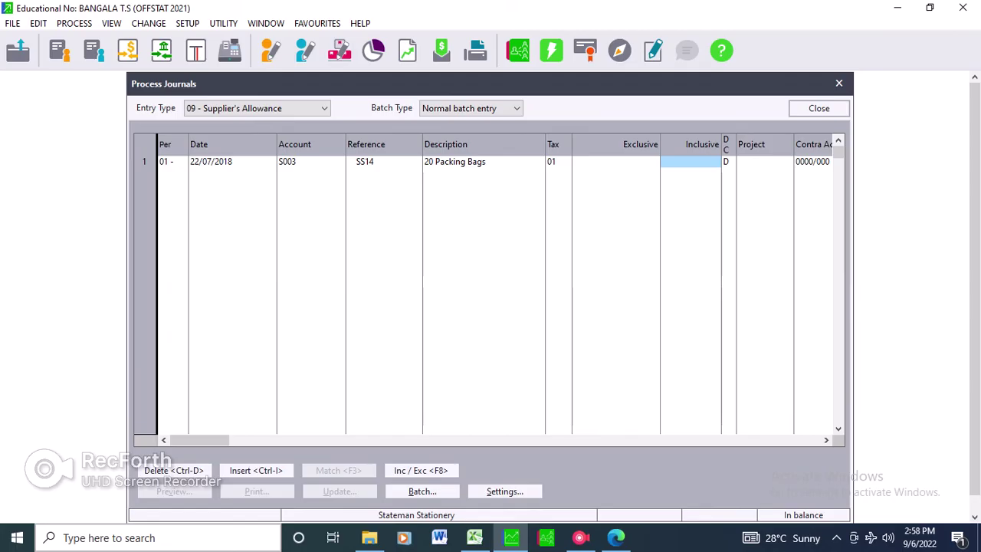
pyautogui.click(482, 161)
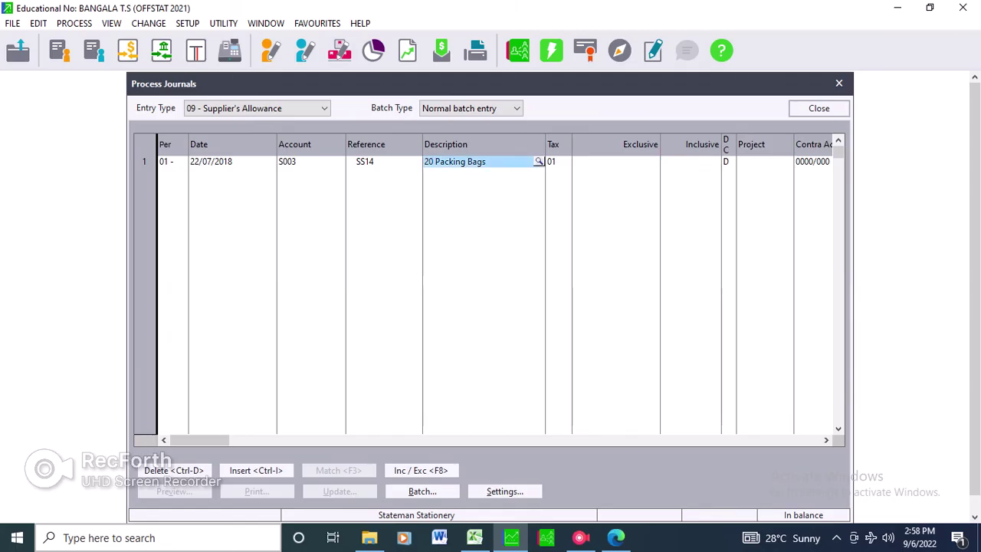
pyautogui.click(426, 161)
pyautogui.click(488, 161)
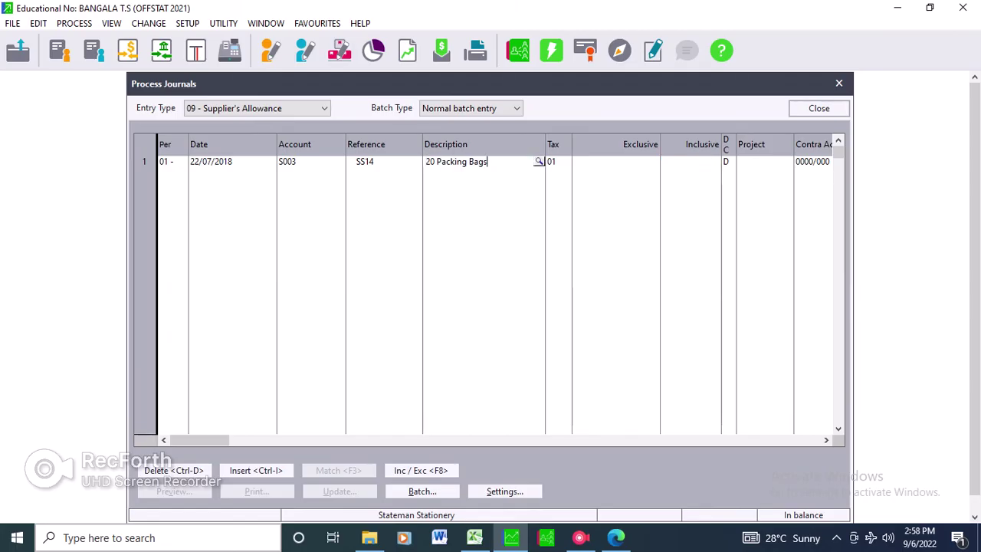
pyautogui.write('@R2.50 each')
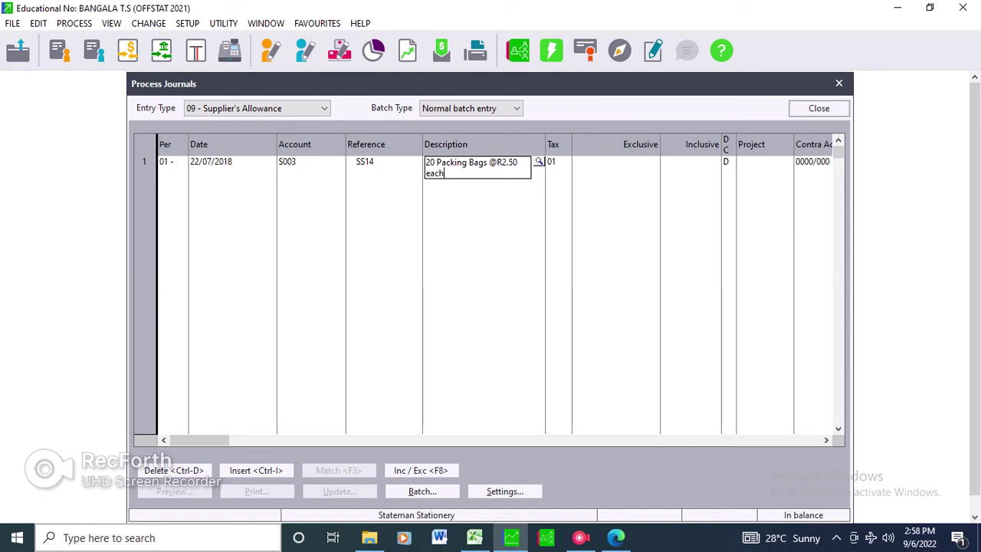
pyautogui.press('Return')
# Enter an inclusive amount of 50 and choose 4200/000 Printing & Stationery as the contra account for the line
pyautogui.click(690, 161)
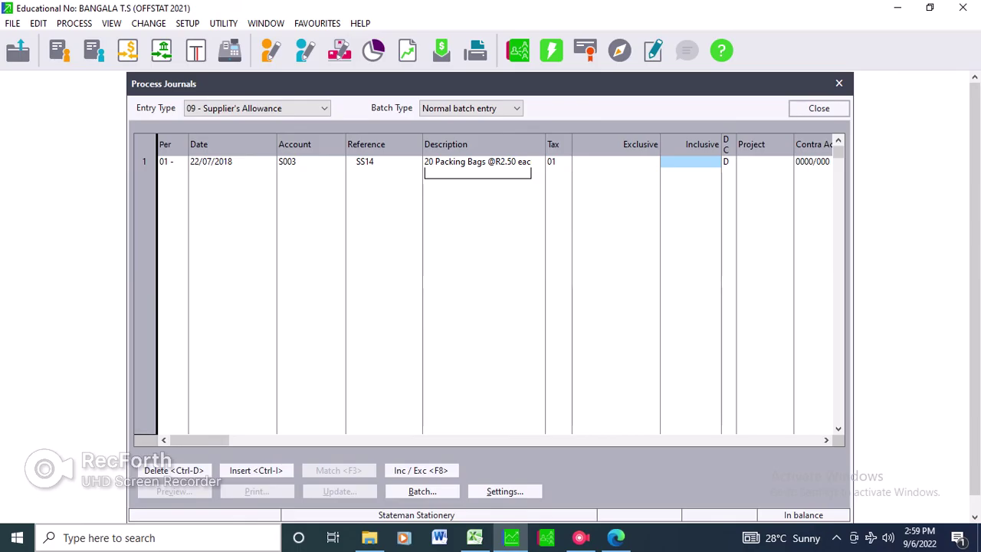
pyautogui.write('50')
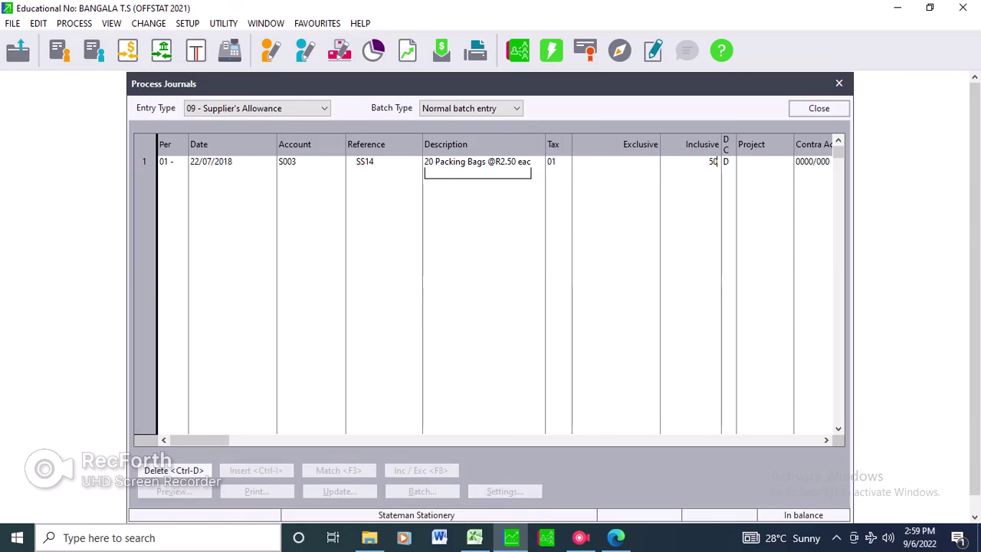
pyautogui.press('Return')
pyautogui.press('Return')
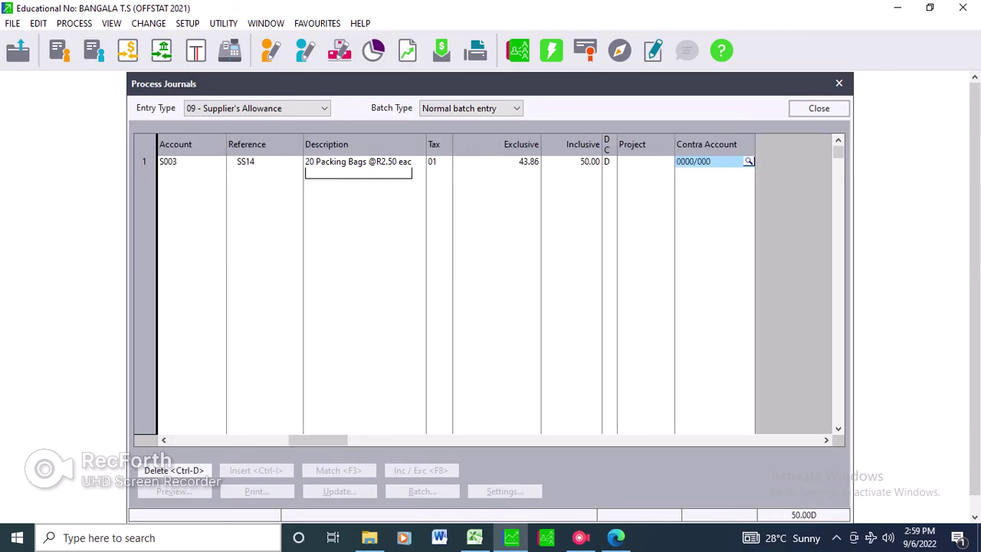
pyautogui.press('Return')
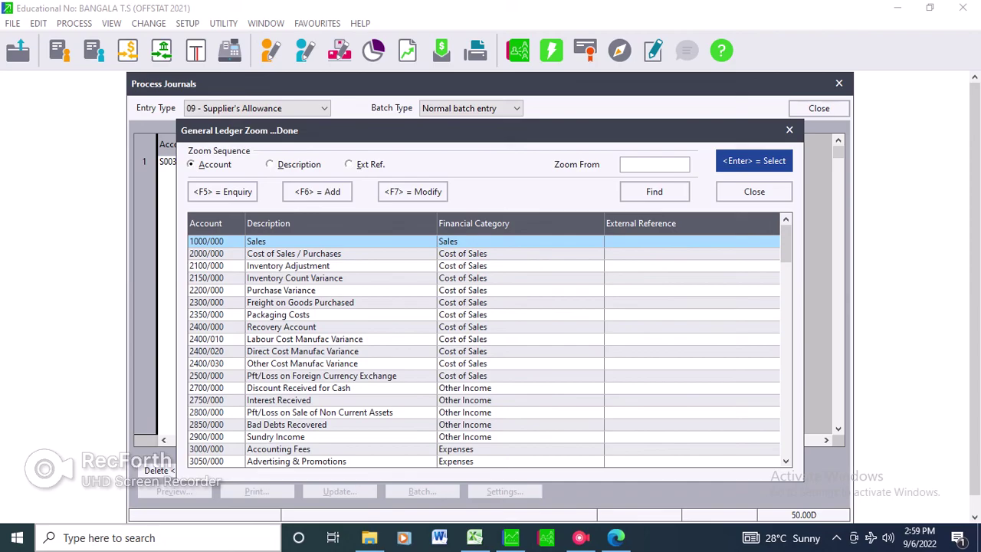
pyautogui.write('4')
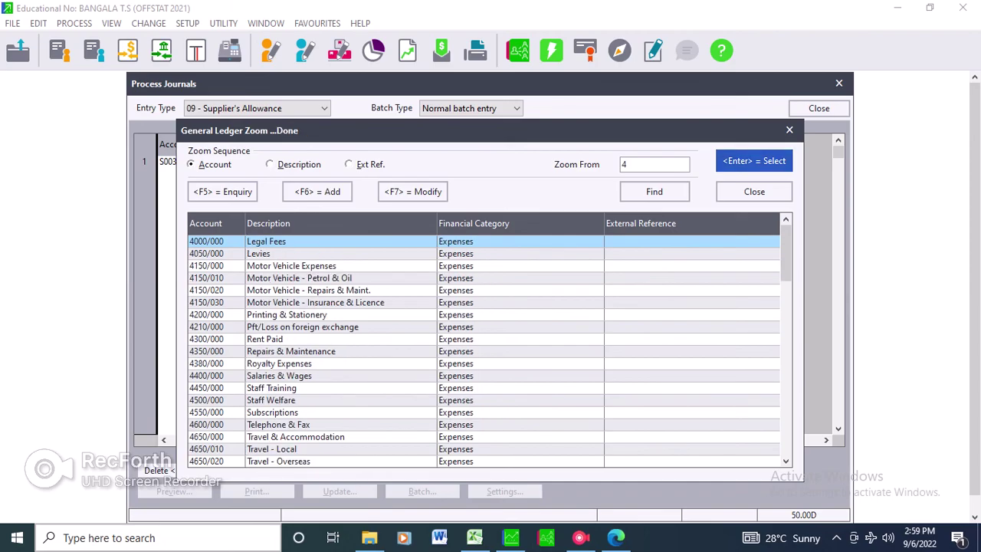
pyautogui.click(286, 314)
pyautogui.press('Return')
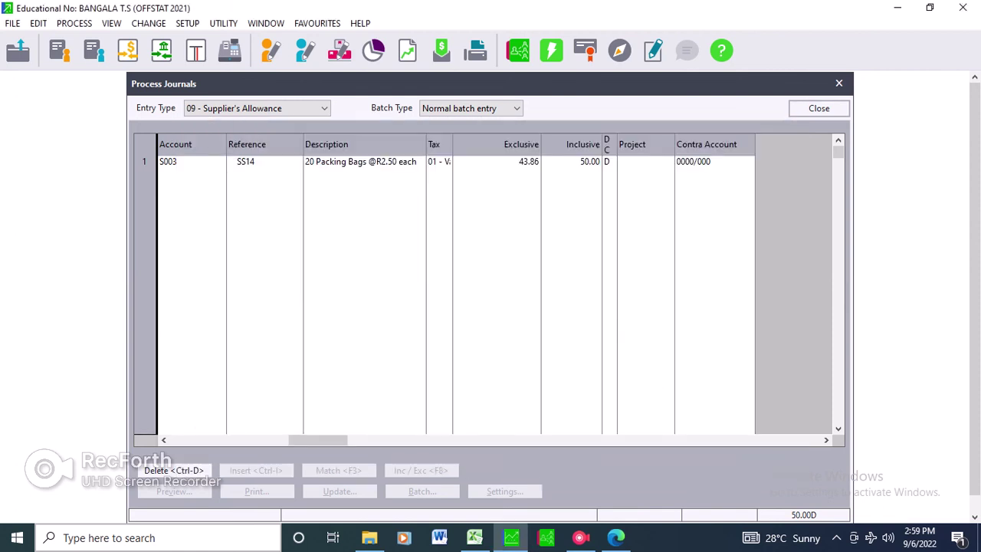
pyautogui.press('Return')
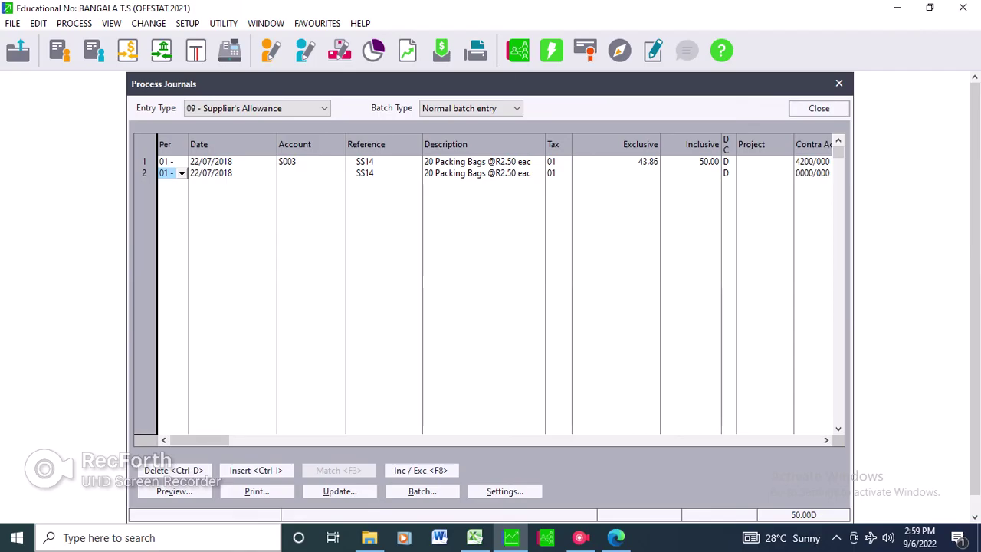
pyautogui.click(476, 160)
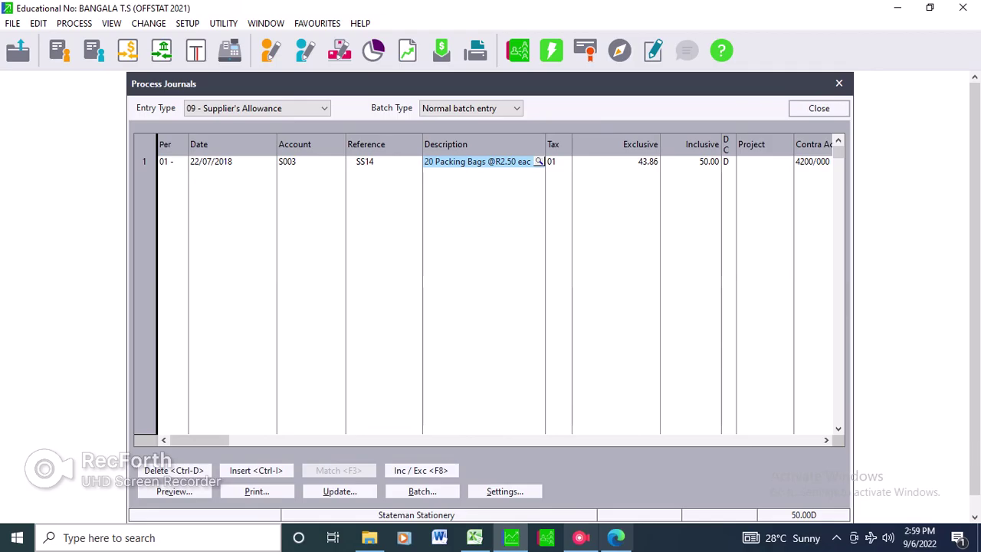
# Switch to the question paper and go to page 17 to review the list of required printouts
pyautogui.hotkey('alt', 'Tab')
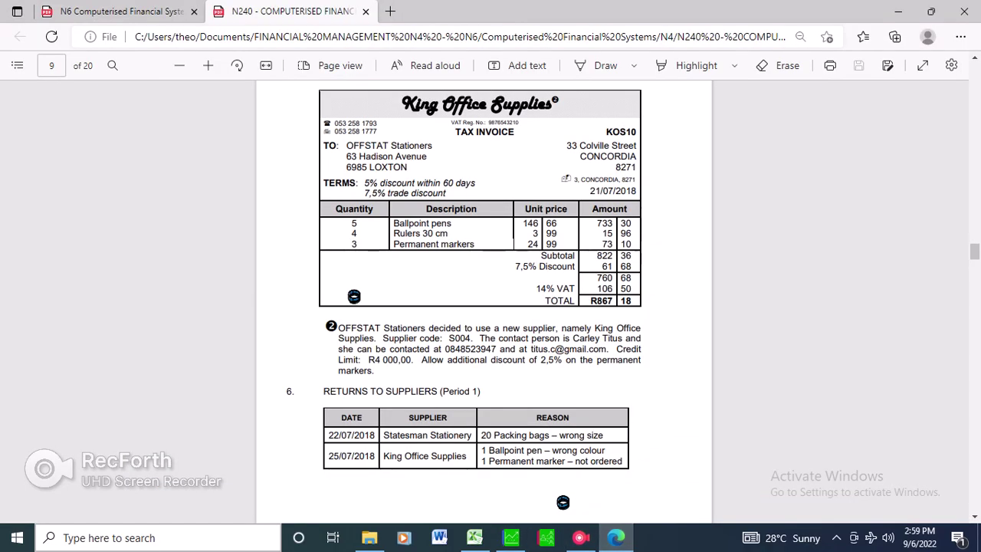
pyautogui.click(51, 65)
pyautogui.write('17')
pyautogui.press('Return')
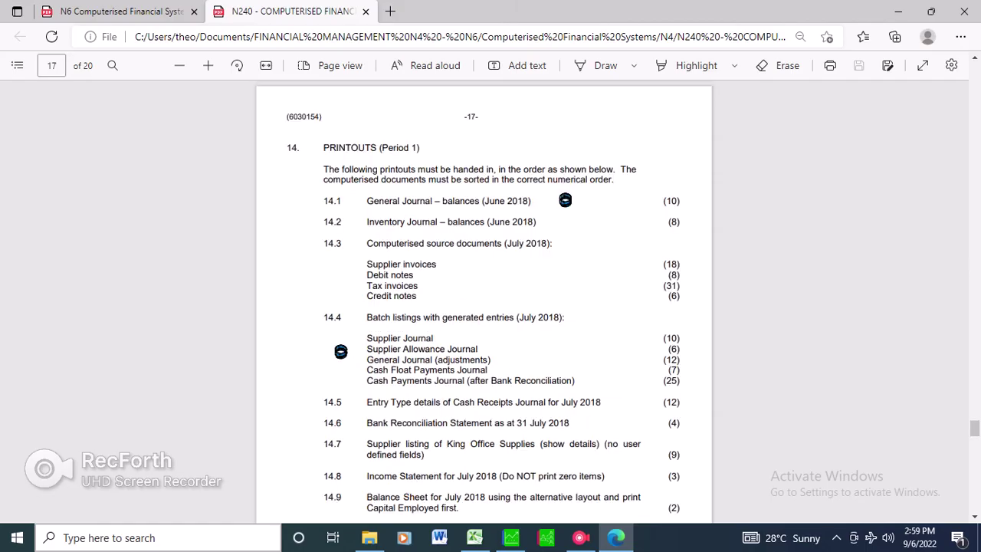